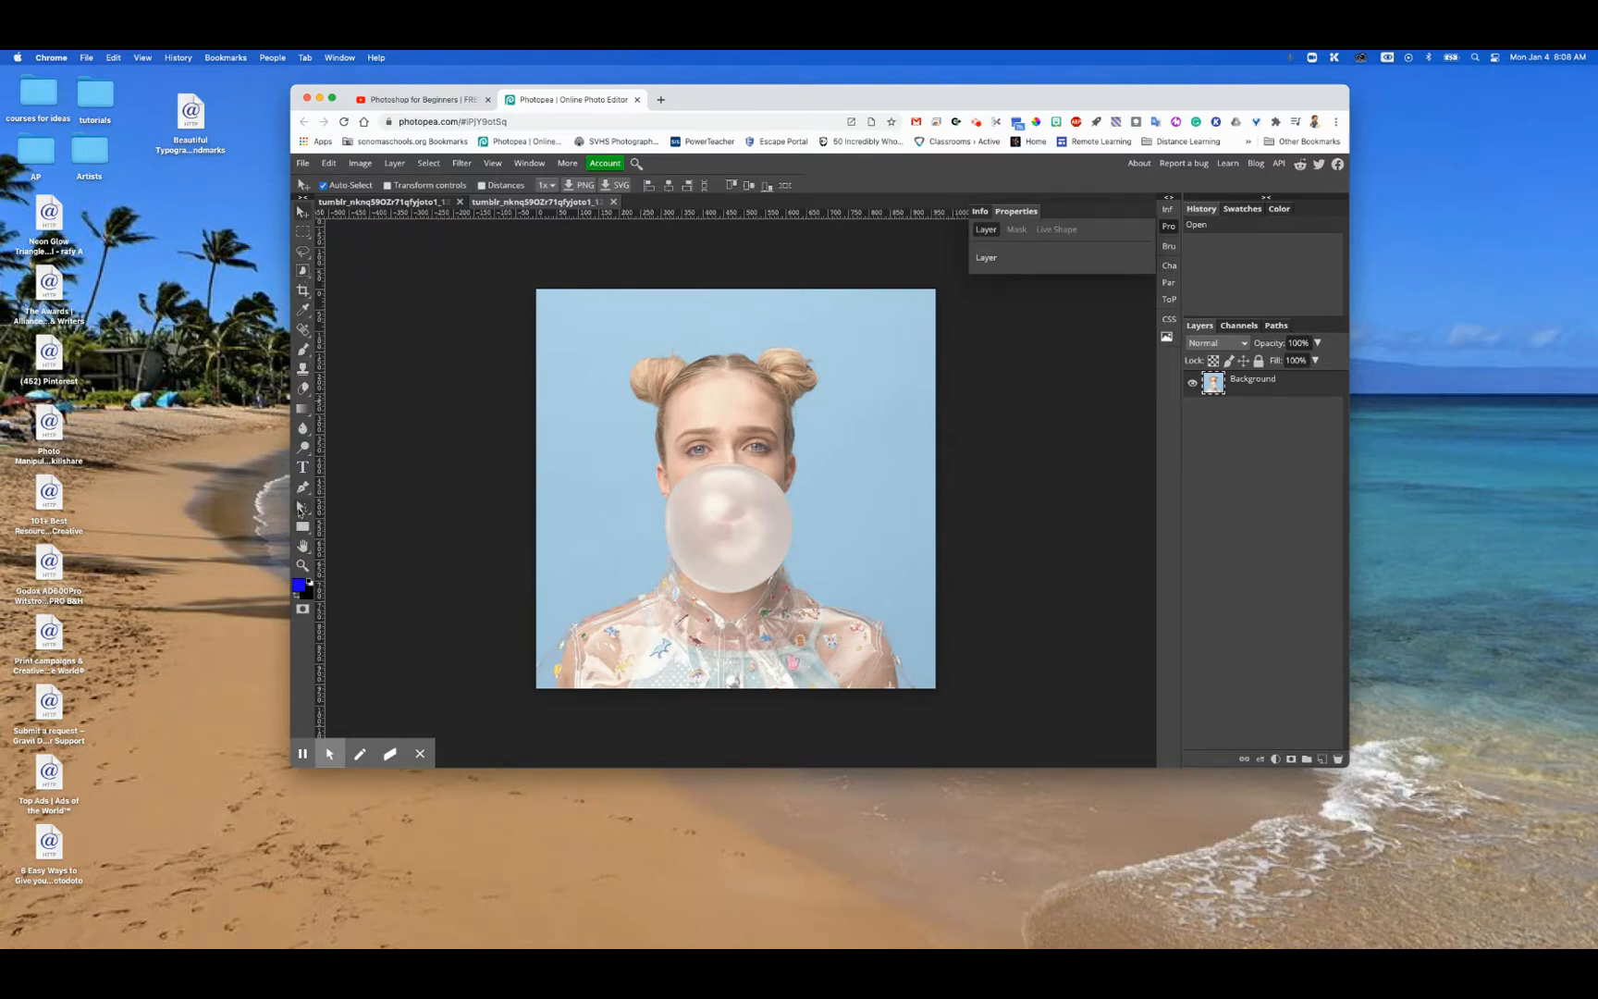
- Set up the Pen tool in Shape mode with no fill and a solid black stroke
left_click(304, 510)
left_click(302, 487)
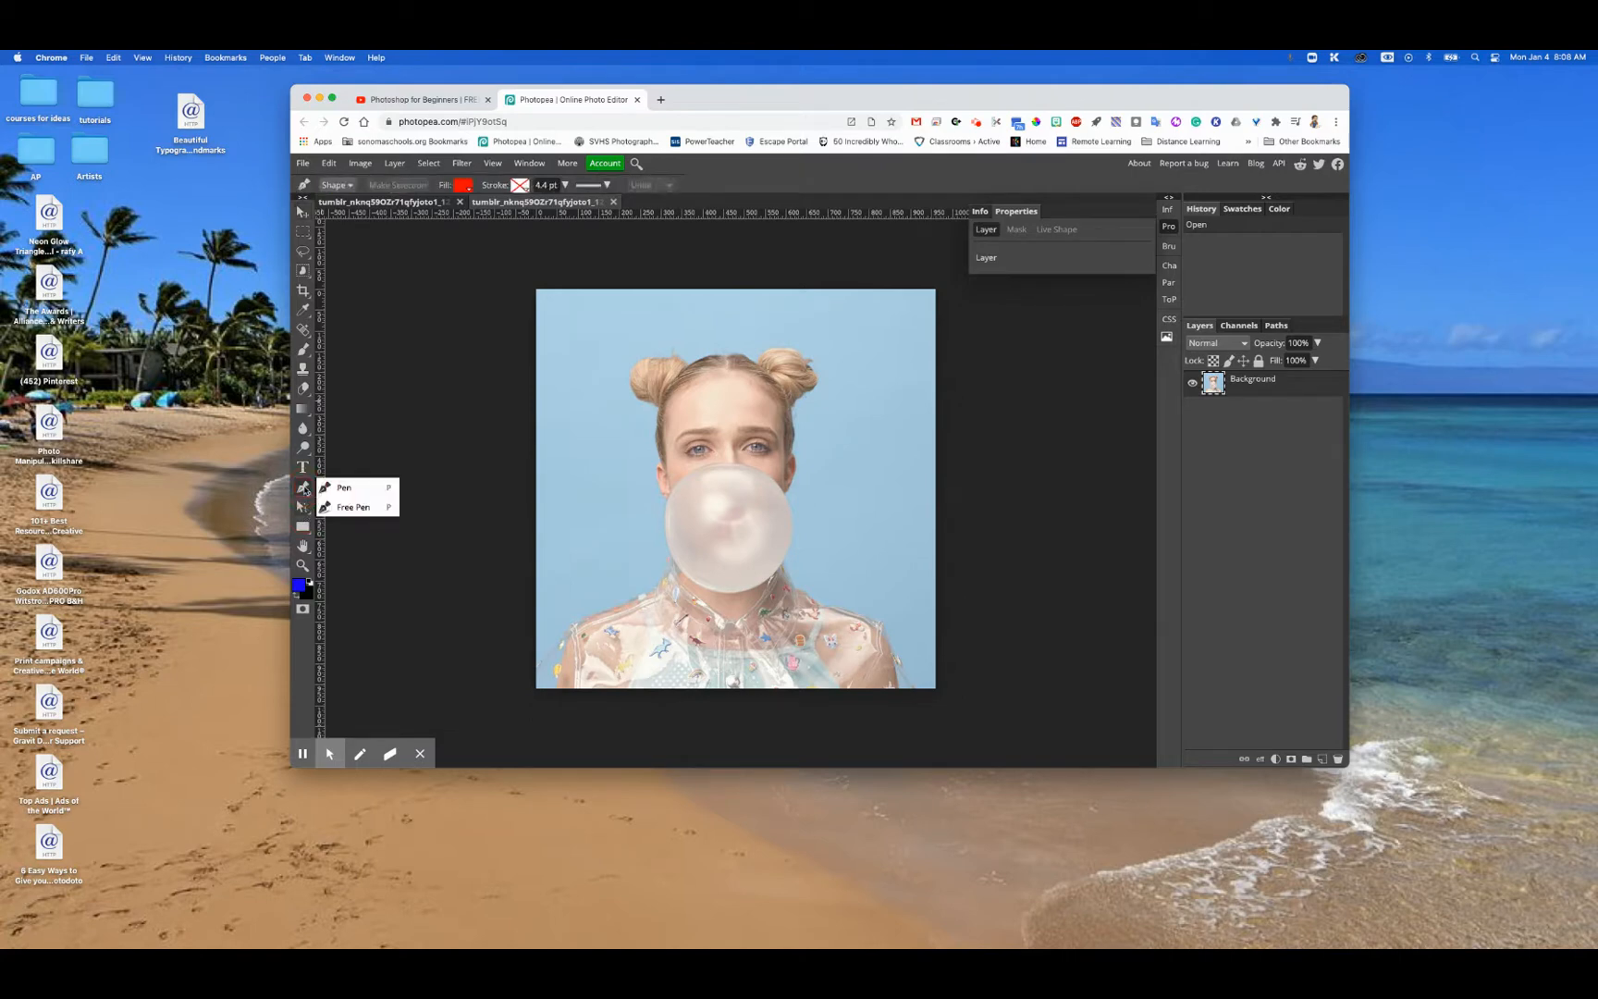
left_click(330, 494)
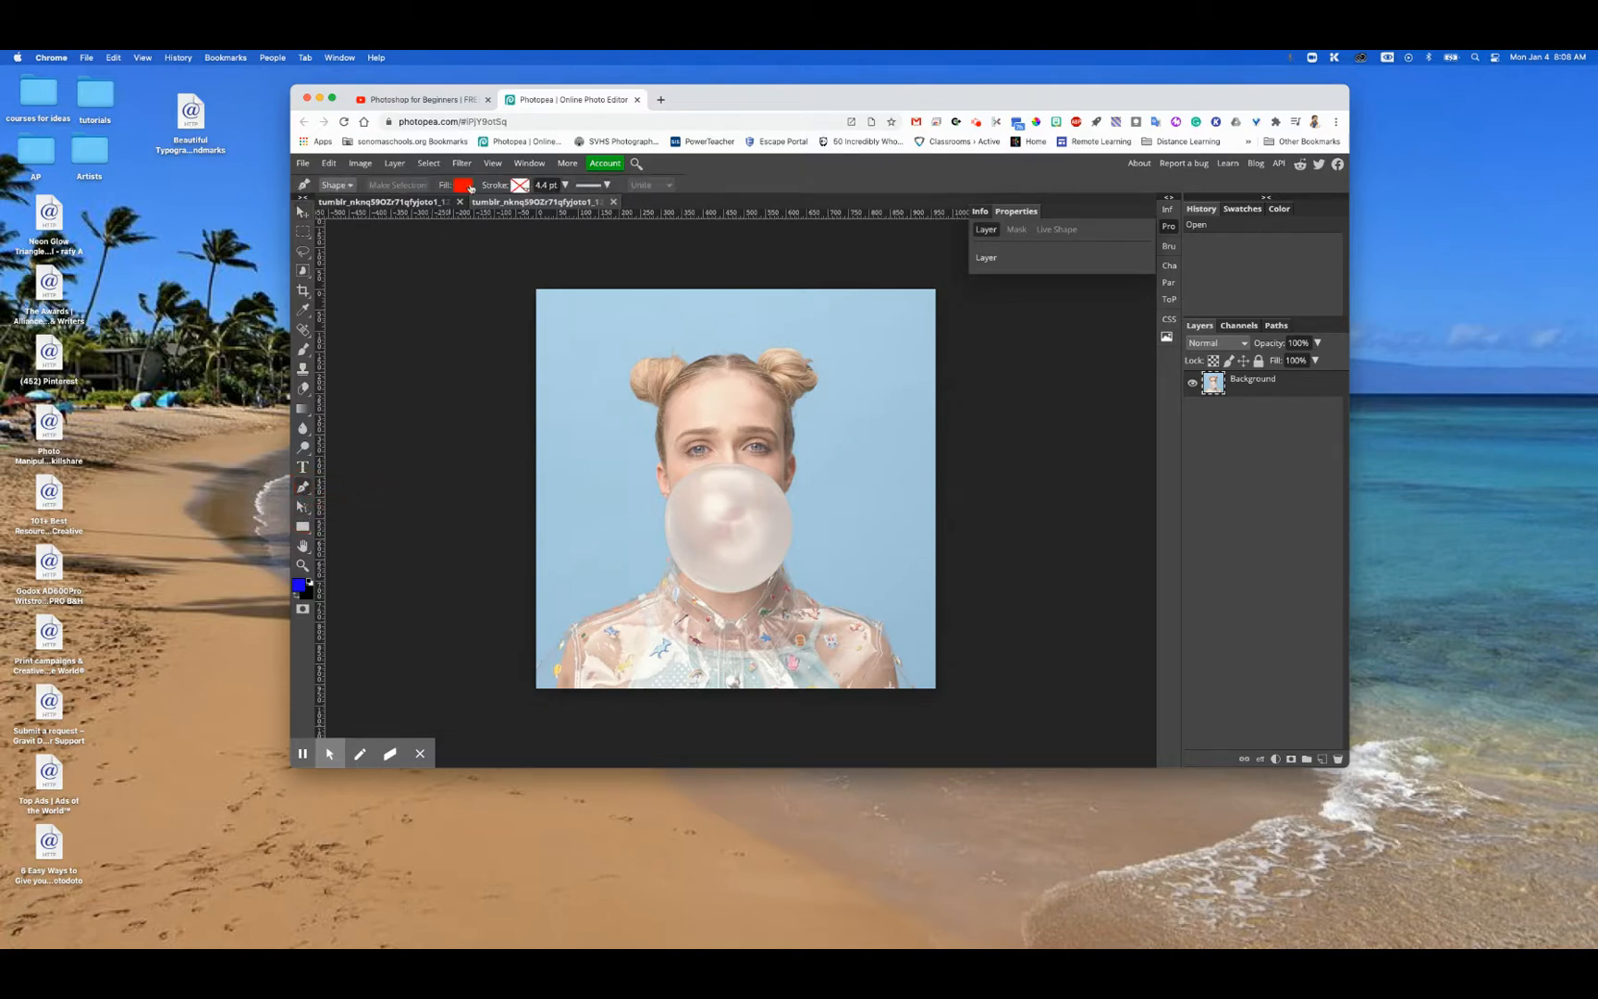
left_click(465, 188)
left_click(487, 210)
left_click(520, 187)
left_click(577, 210)
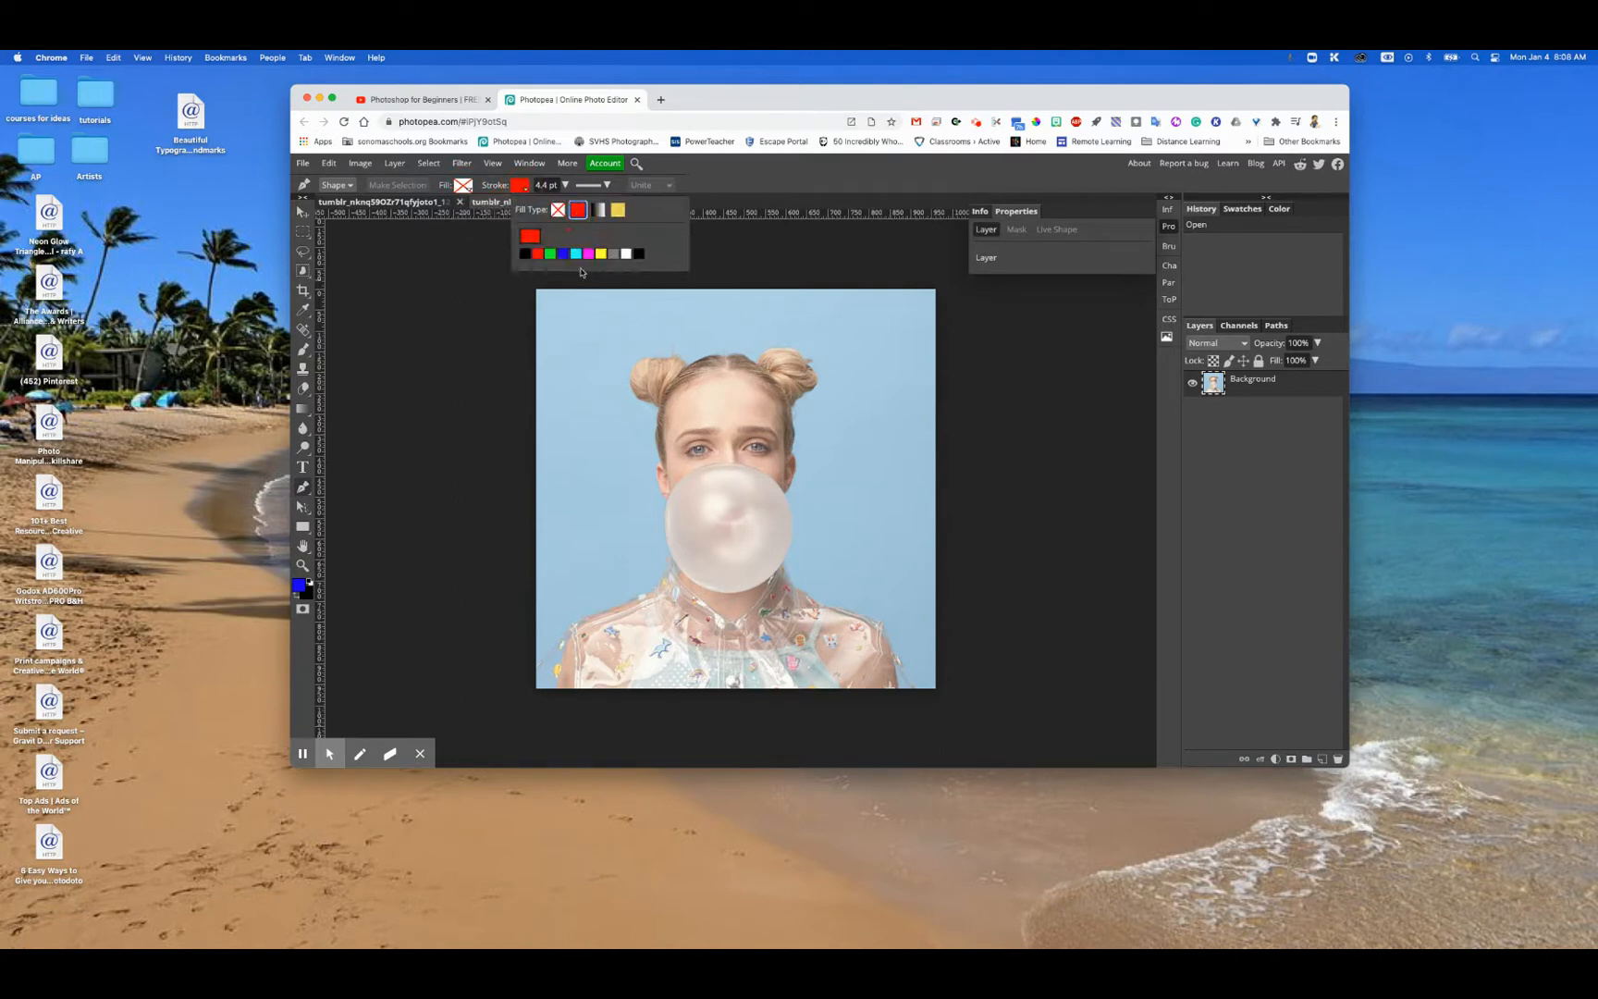
left_click(525, 254)
- Start the pen outline at the photo's left edge and trace the shoulder on that side up toward the collar
left_click(537, 668)
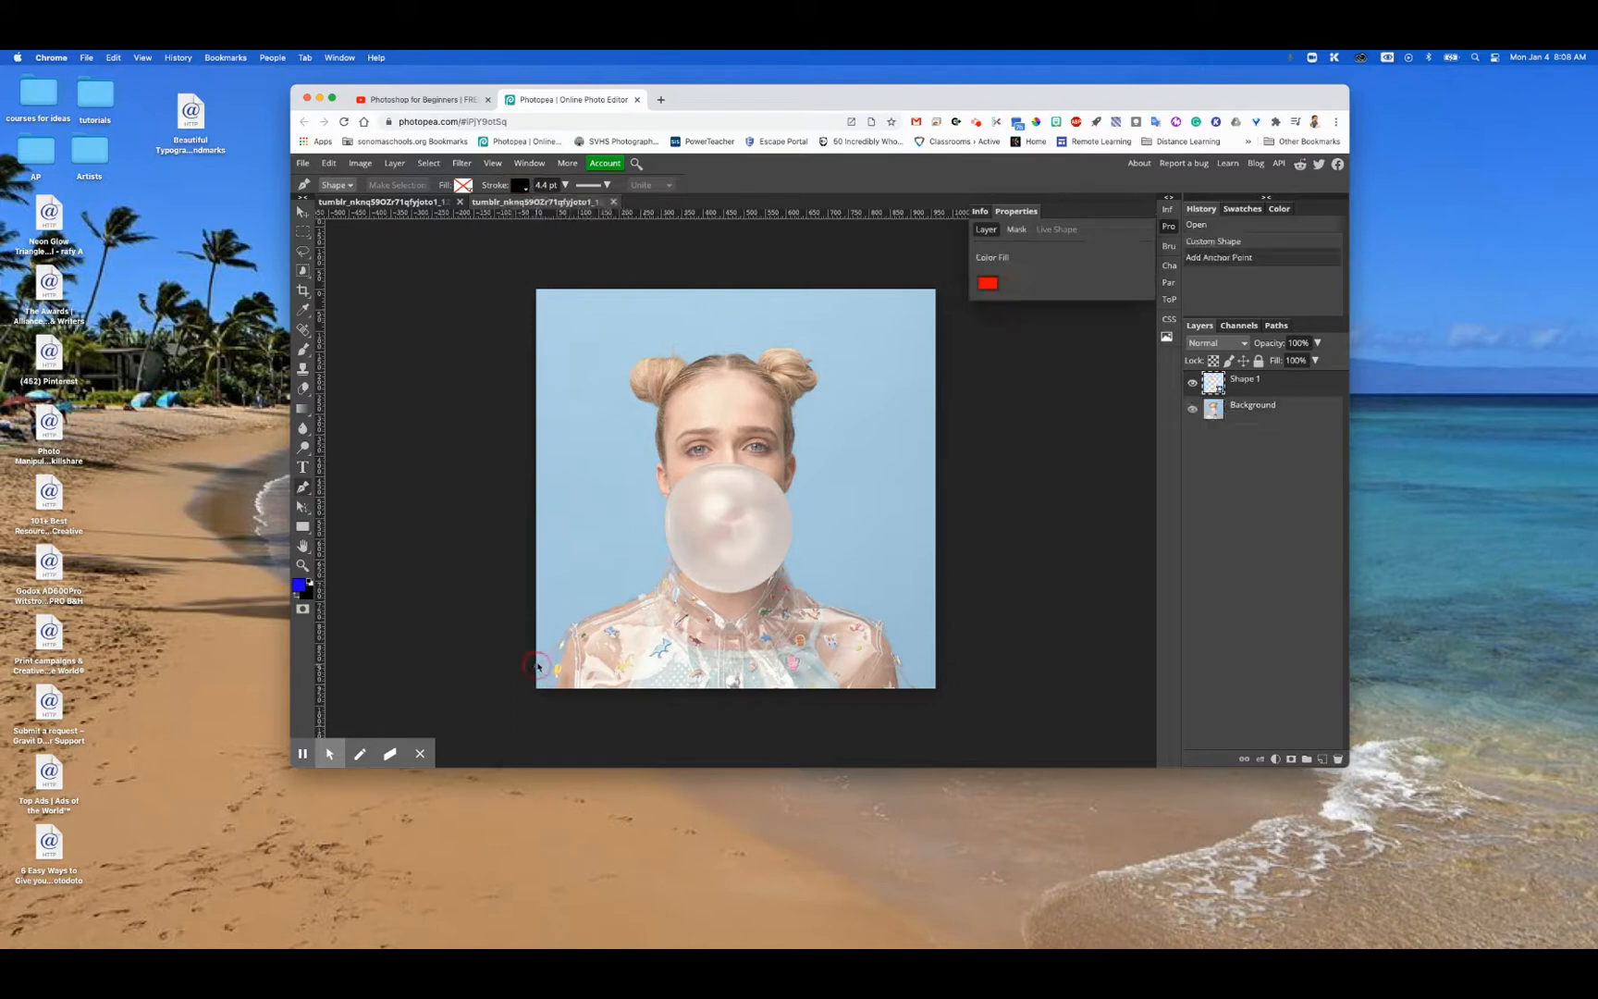
left_click(559, 641)
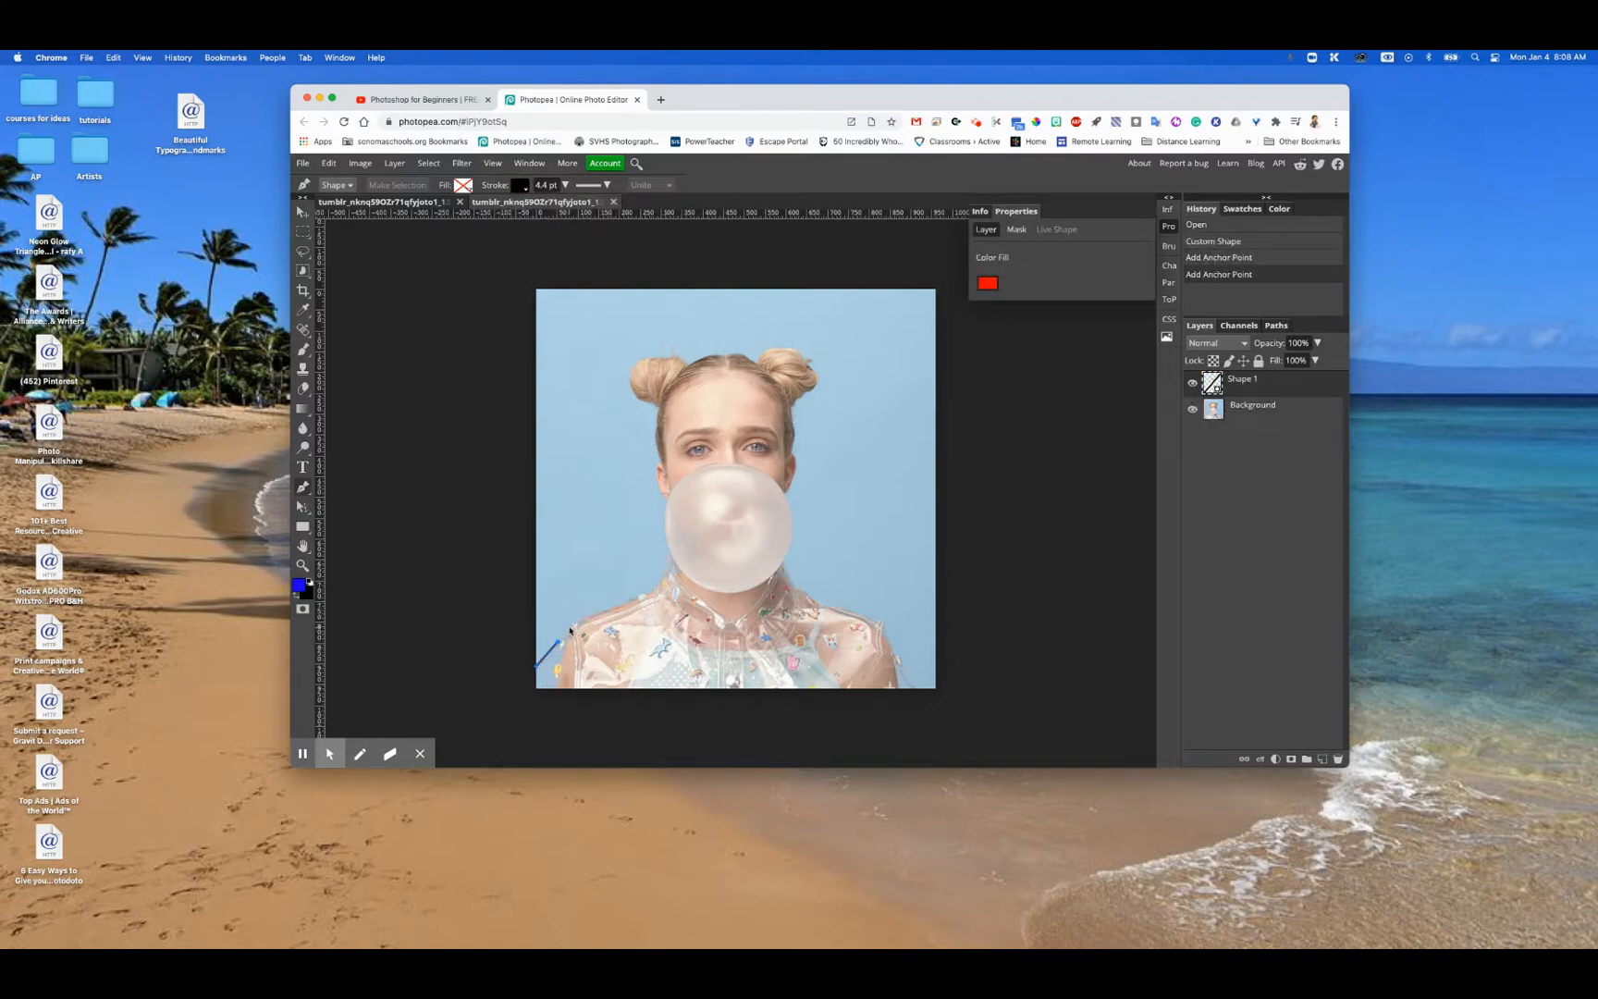
left_click(571, 624)
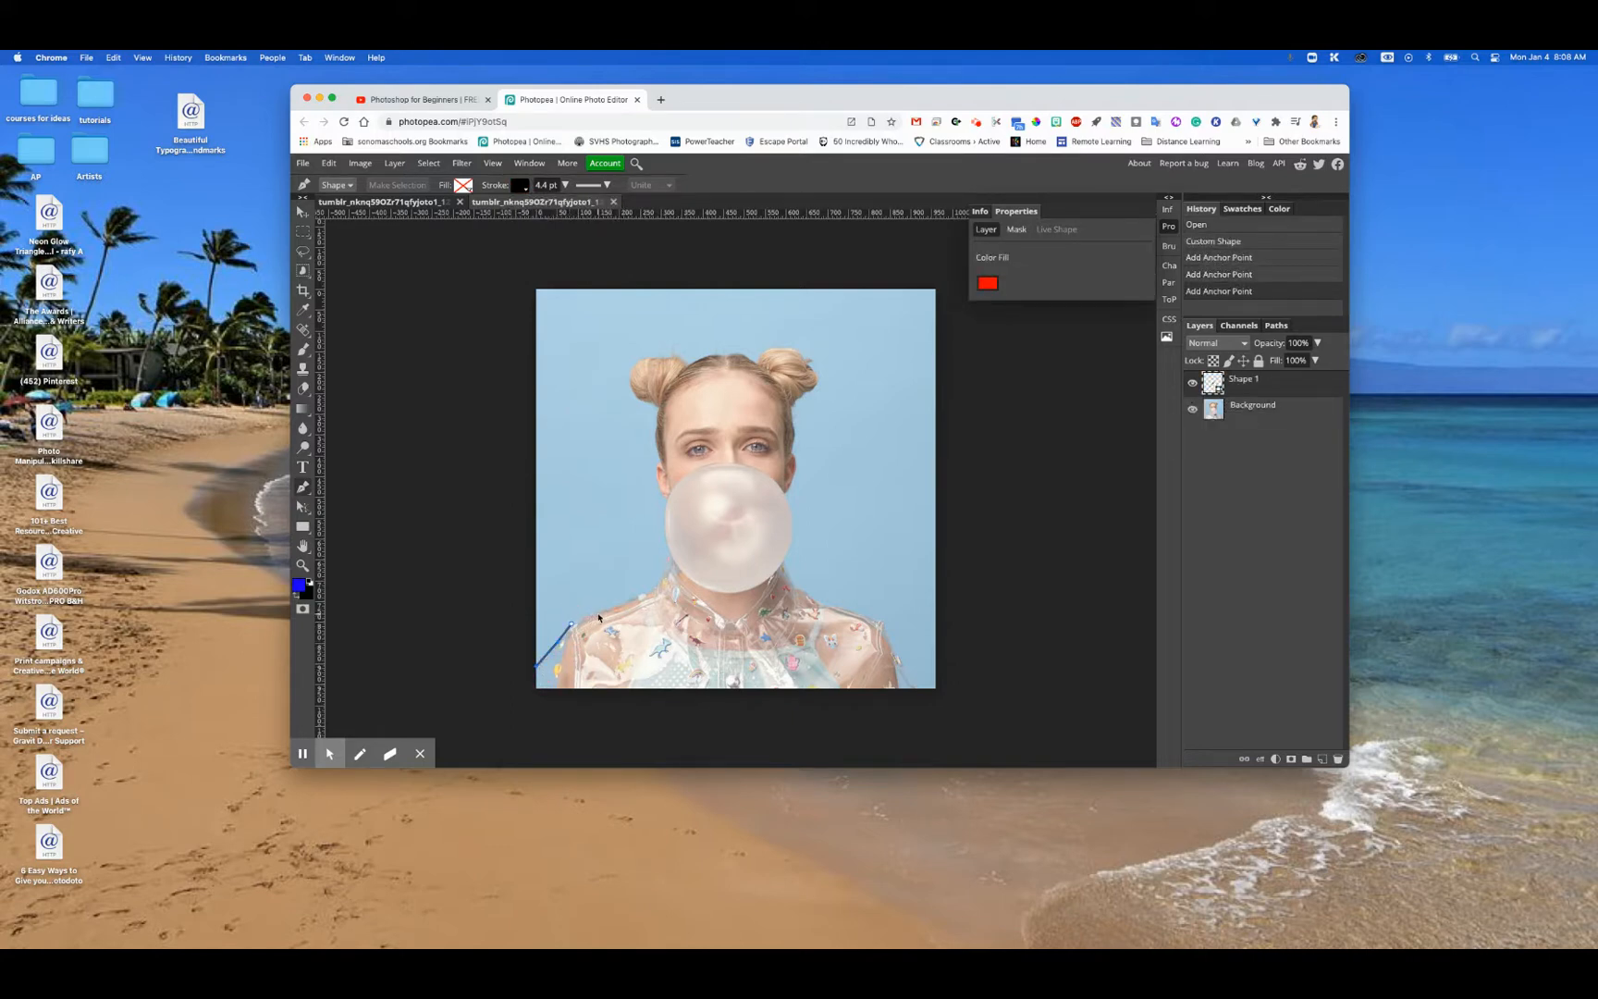
left_click(599, 616)
left_click(622, 605)
left_click(642, 594)
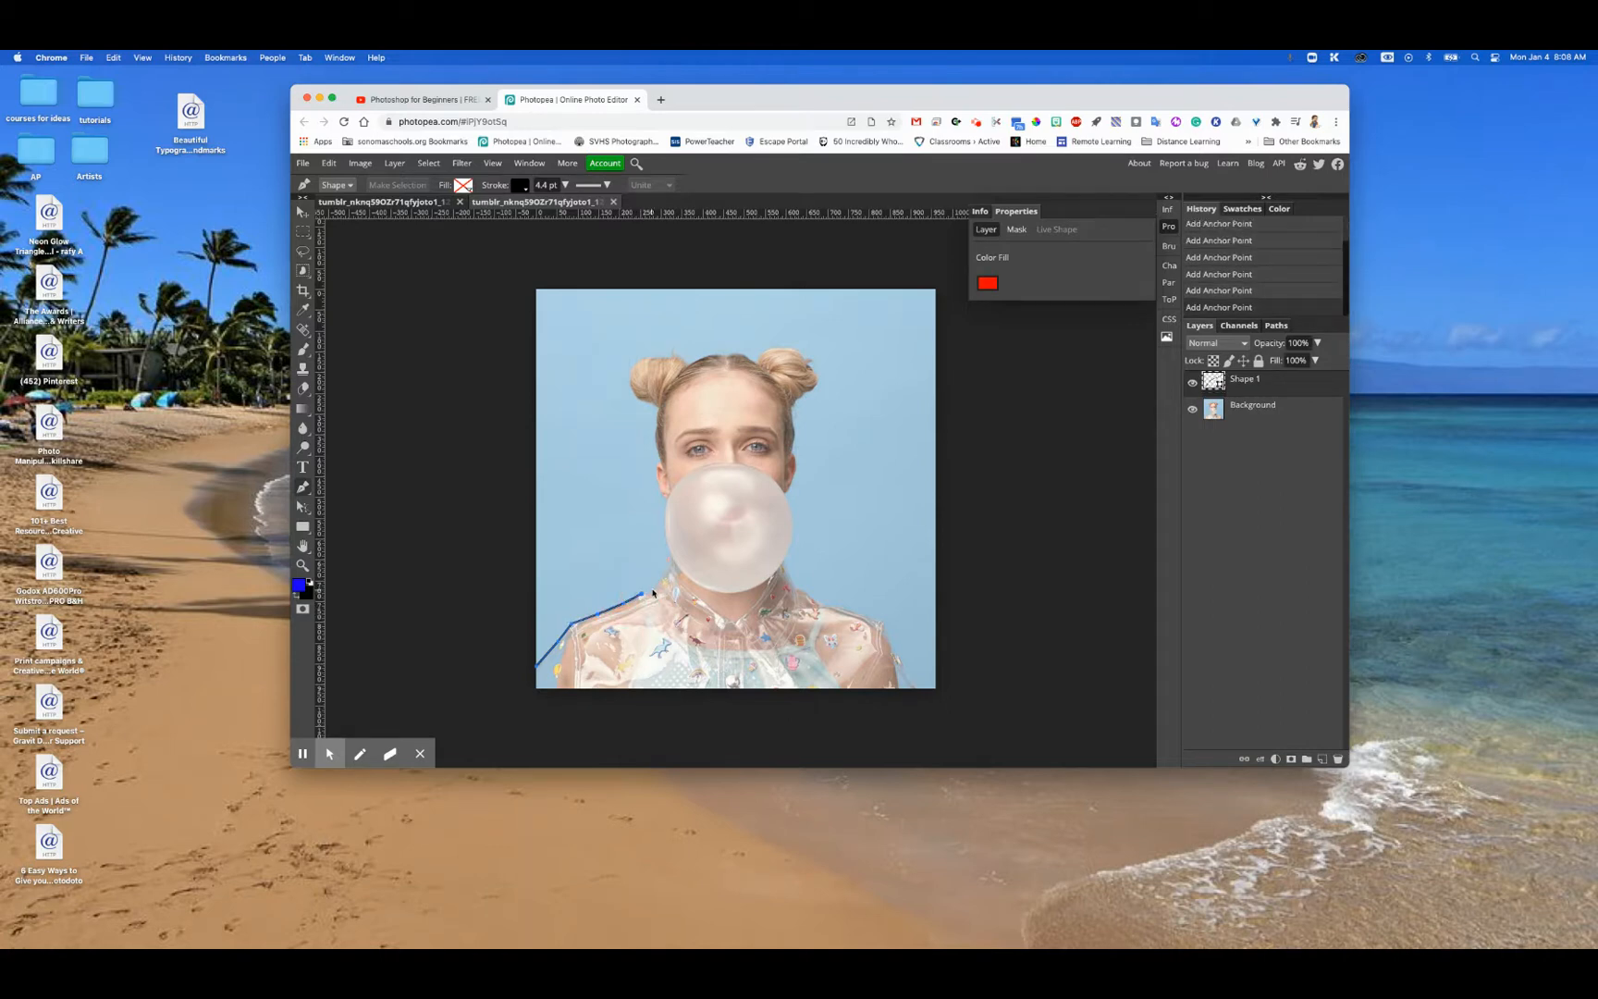
- Continue the outline from the collar up the neck and along the bubble's left edge to the ear
left_click(664, 575)
left_click(667, 556)
left_click(668, 551)
left_click_drag(664, 533, 664, 507)
left_click(666, 501)
left_click(661, 492)
left_click(656, 479)
left_click(657, 465)
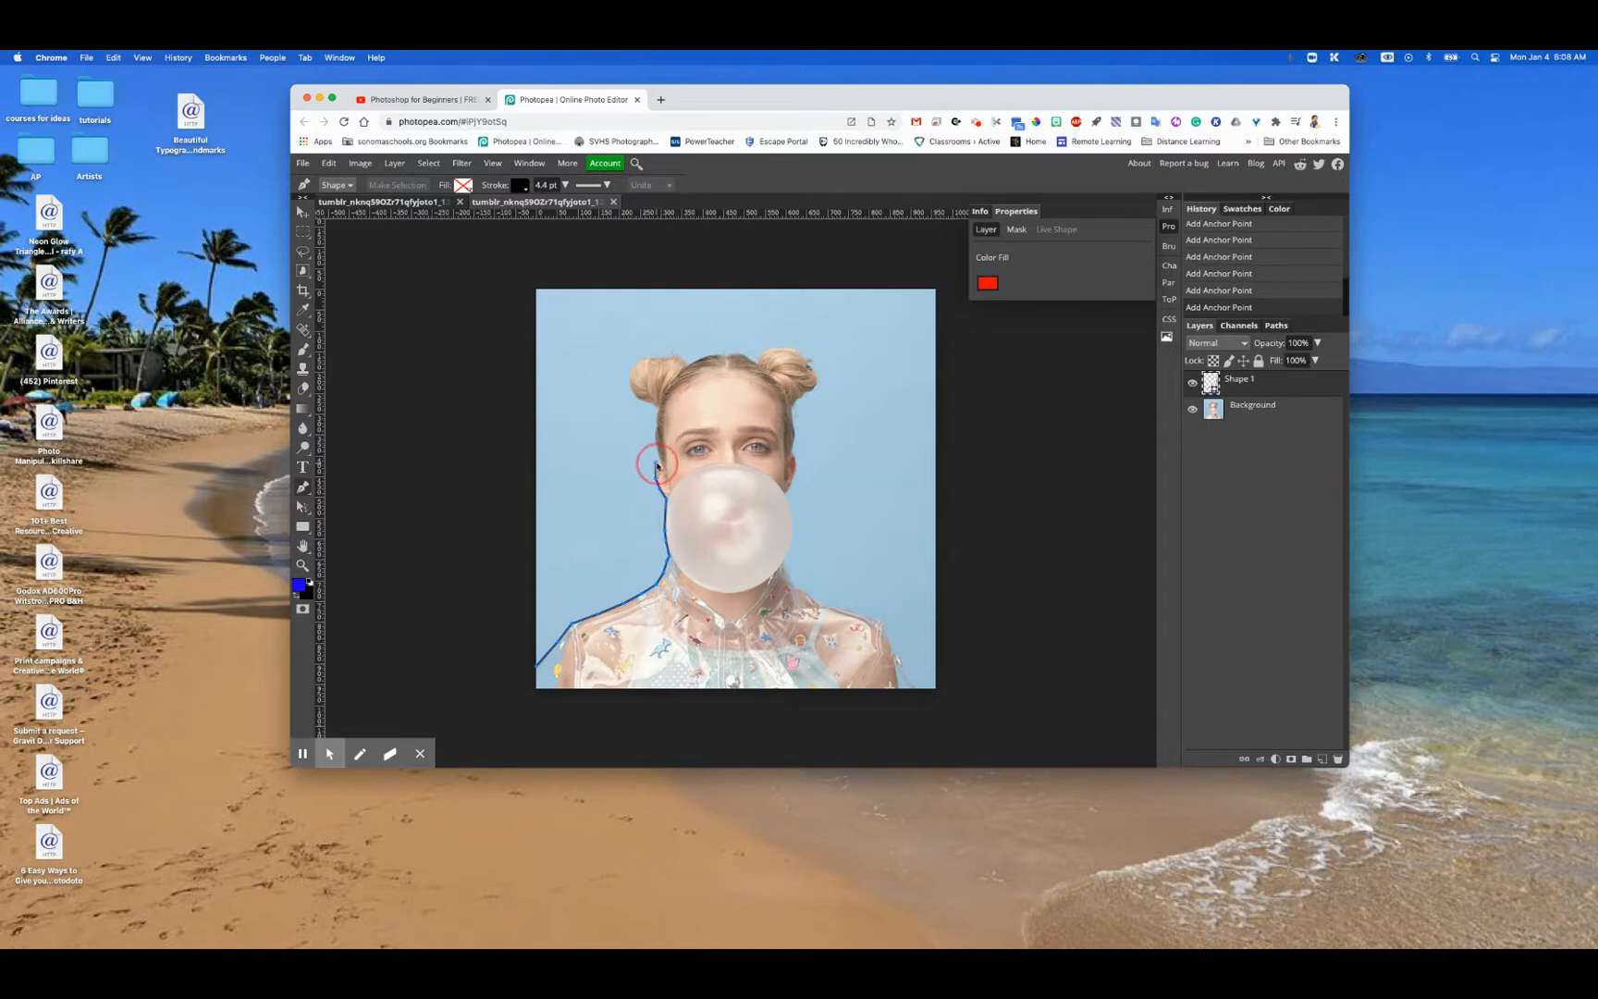
- Trace the outline past the ear, up the left side of the head and around the left hair bun
left_click(659, 457)
left_click(653, 444)
left_click(657, 410)
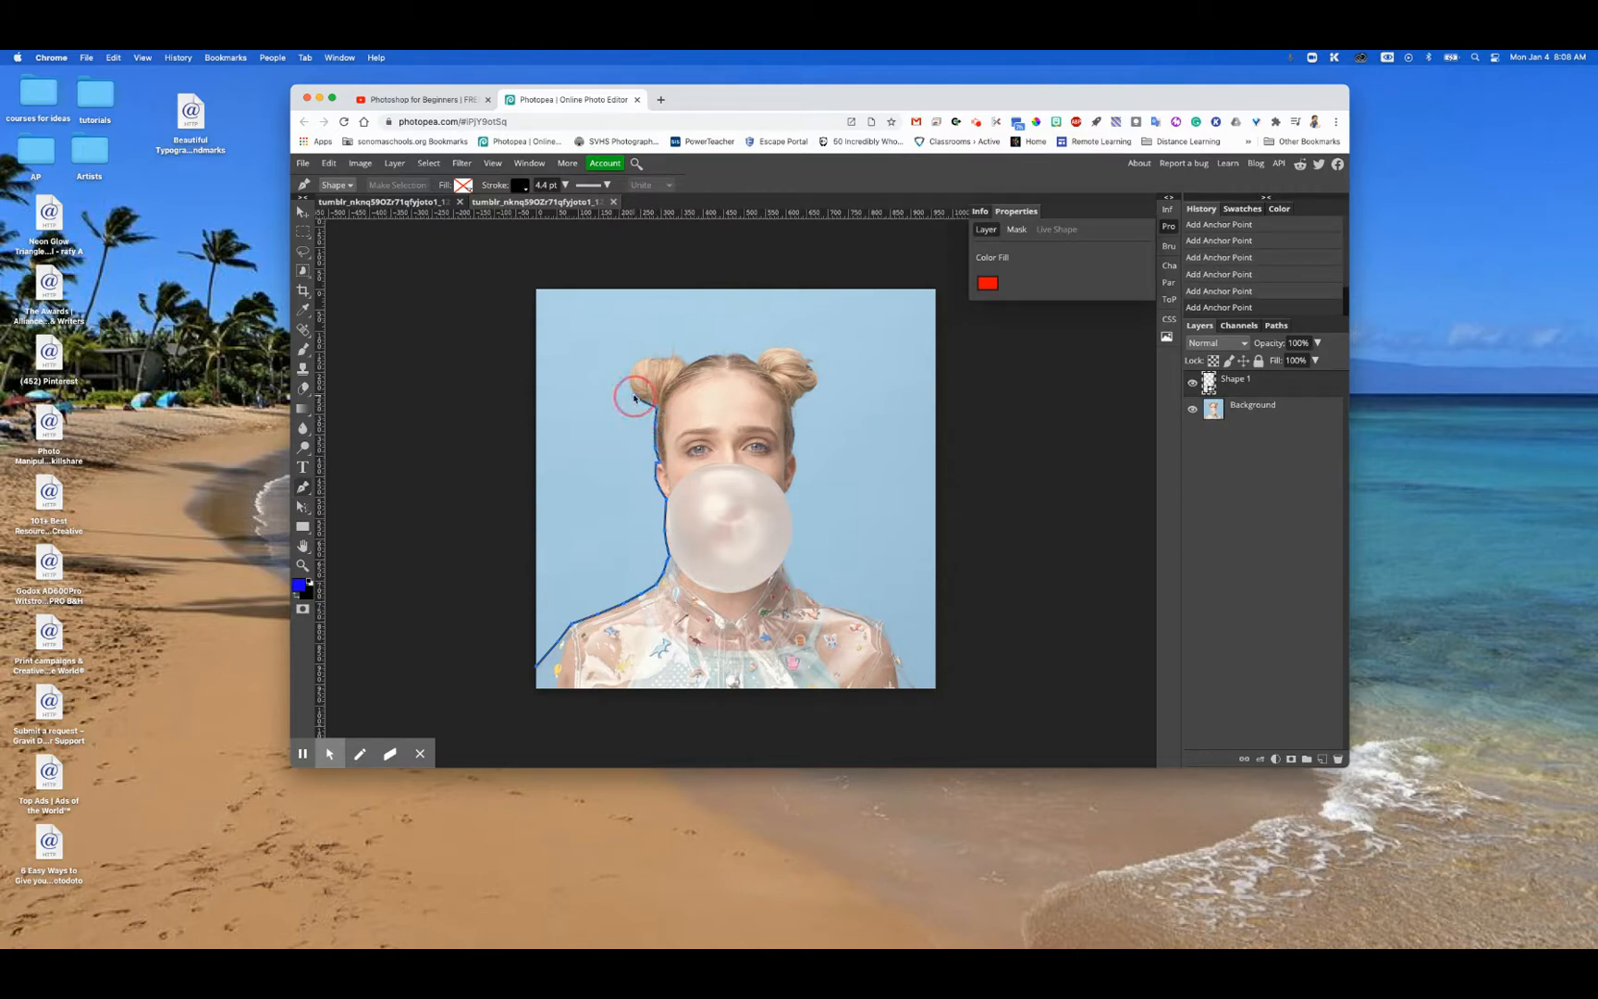
left_click(636, 400)
left_click_drag(639, 363, 651, 354)
left_click(662, 357)
left_click(671, 358)
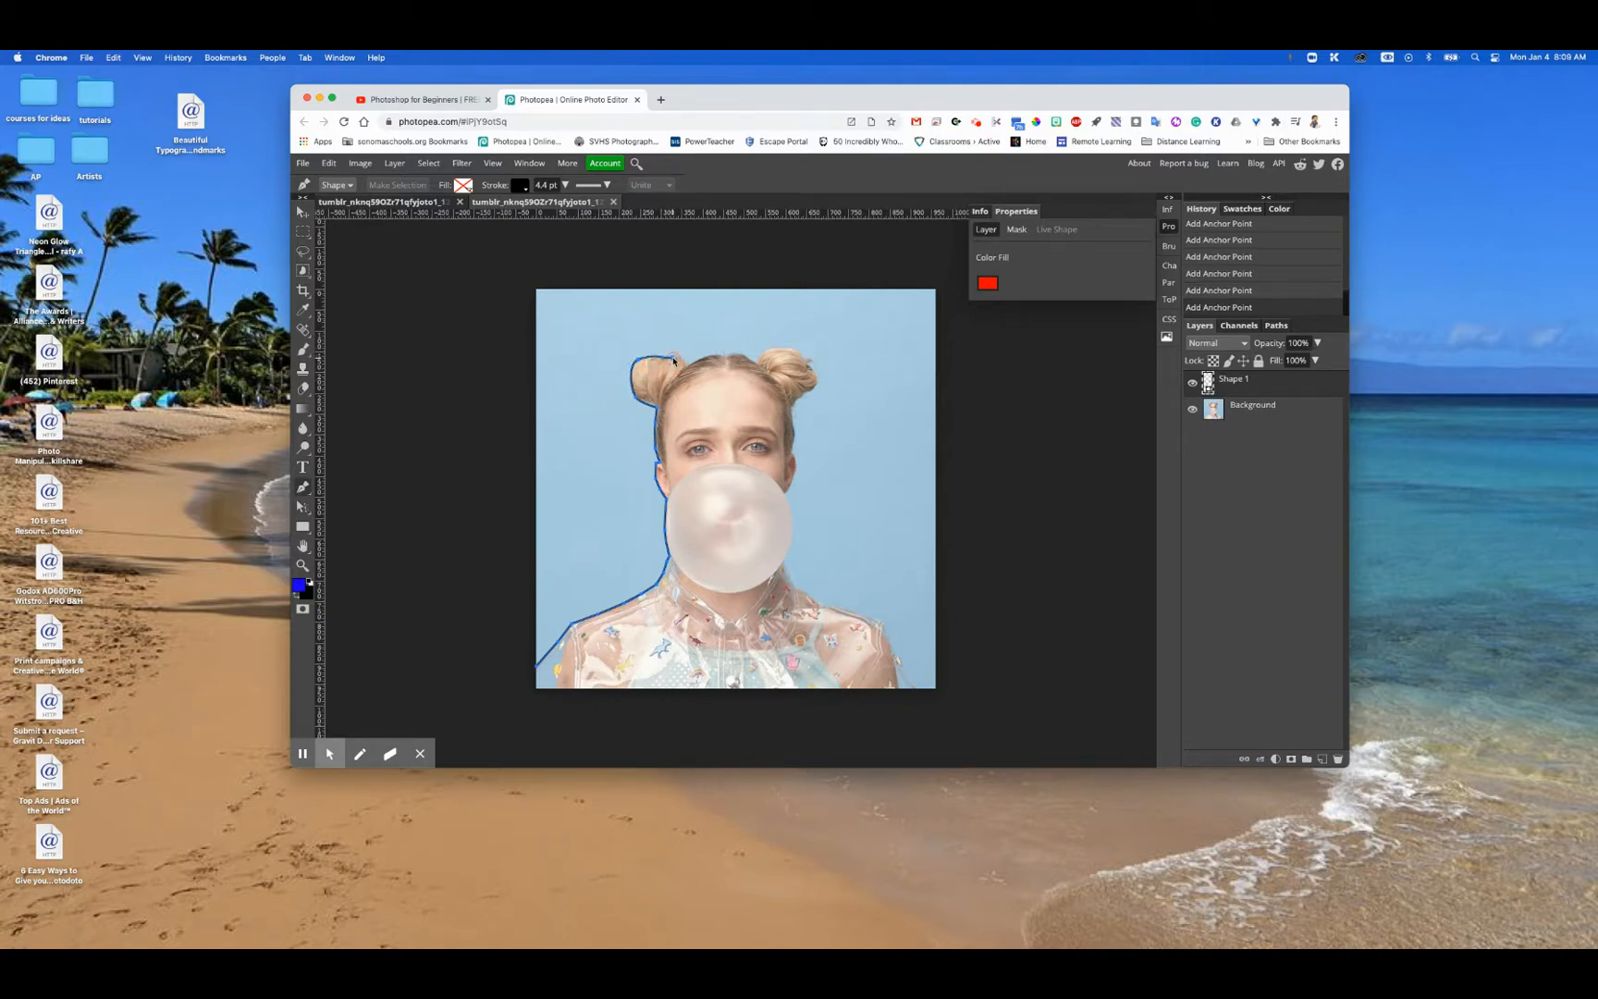
- Trace the outline across the top of the head and over the top of the right hair bun
left_click(686, 360)
left_click(700, 358)
left_click(725, 355)
left_click(739, 353)
left_click(742, 355)
left_click(750, 356)
left_click(770, 349)
left_click(794, 348)
left_click(809, 361)
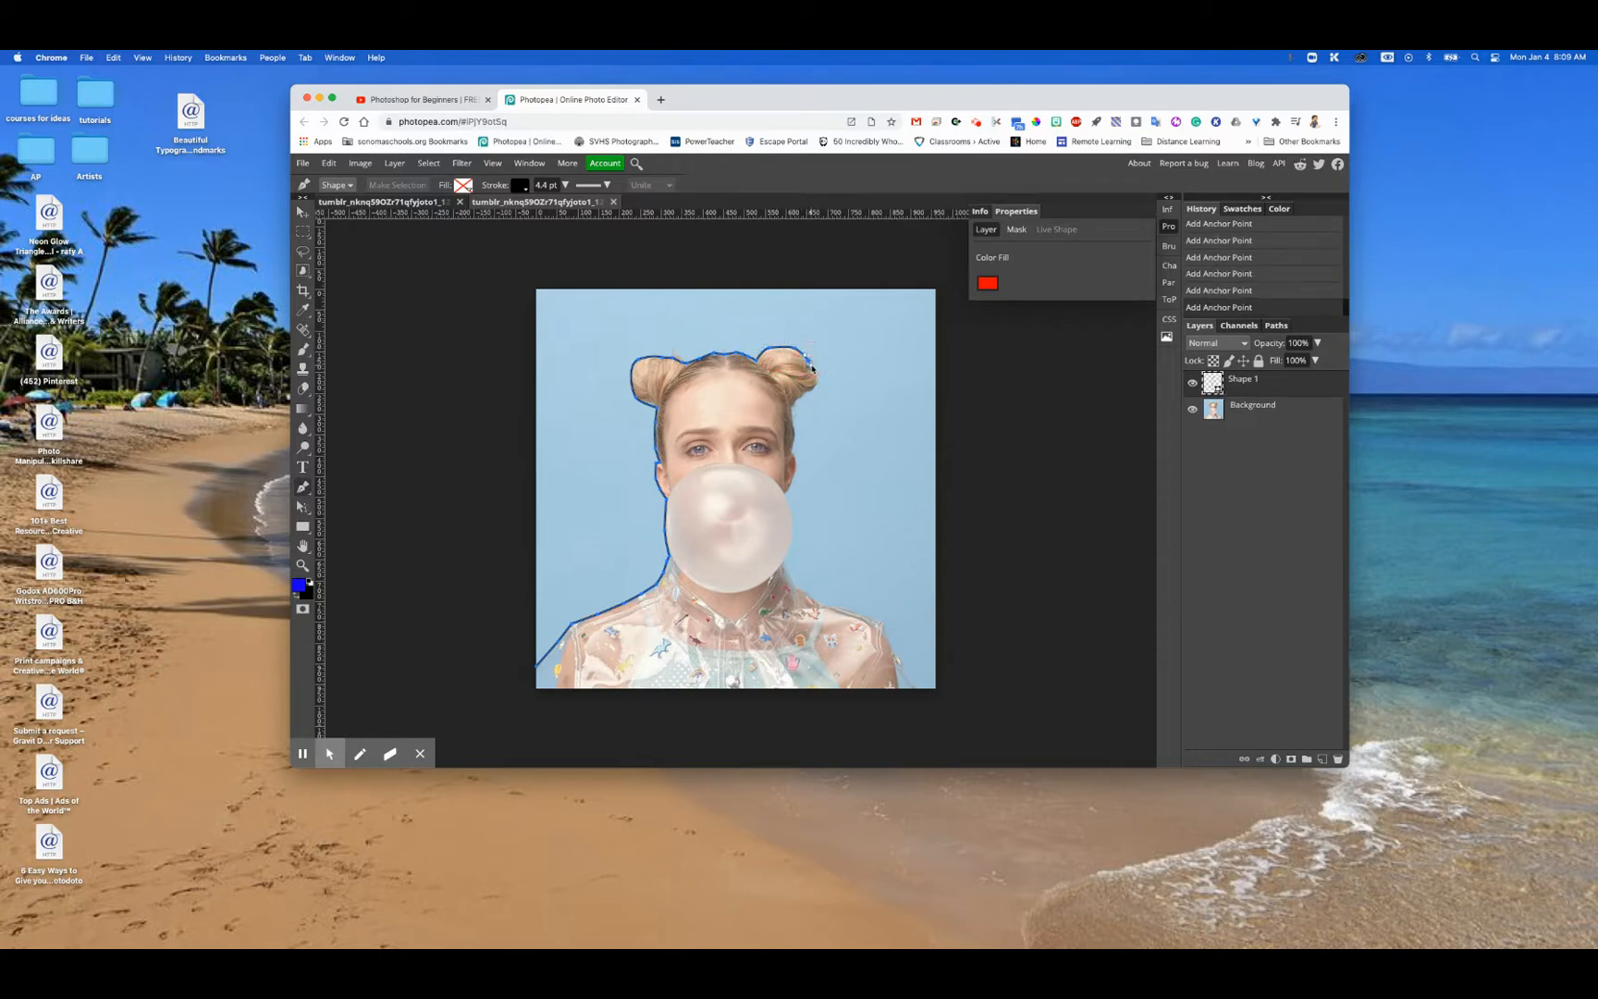
- Continue the outline down from the right hair bun past the ear to the bubble's right edge
left_click(804, 392)
left_click(796, 401)
left_click(795, 448)
left_click(795, 457)
left_click(792, 481)
left_click(793, 524)
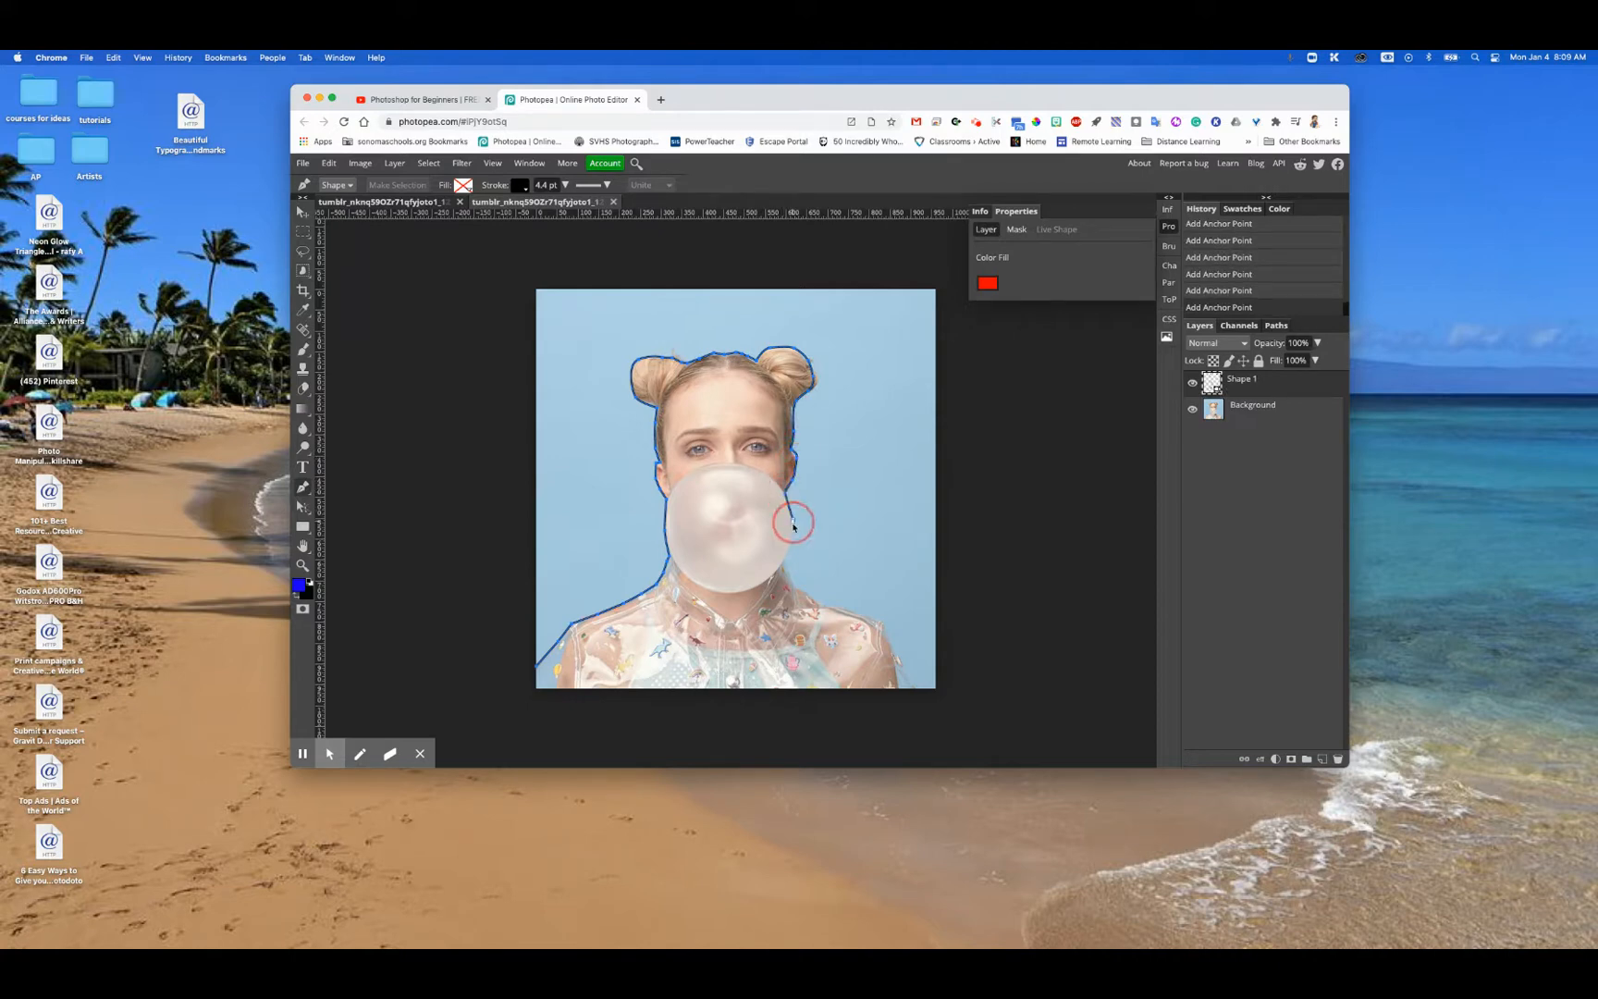
- Trace the outline from the bubble's right edge down the neck and along the right shoulder
left_click(782, 561)
left_click(791, 580)
left_click(794, 589)
left_click(814, 596)
left_click(840, 608)
left_click(854, 613)
left_click(875, 619)
left_click(888, 636)
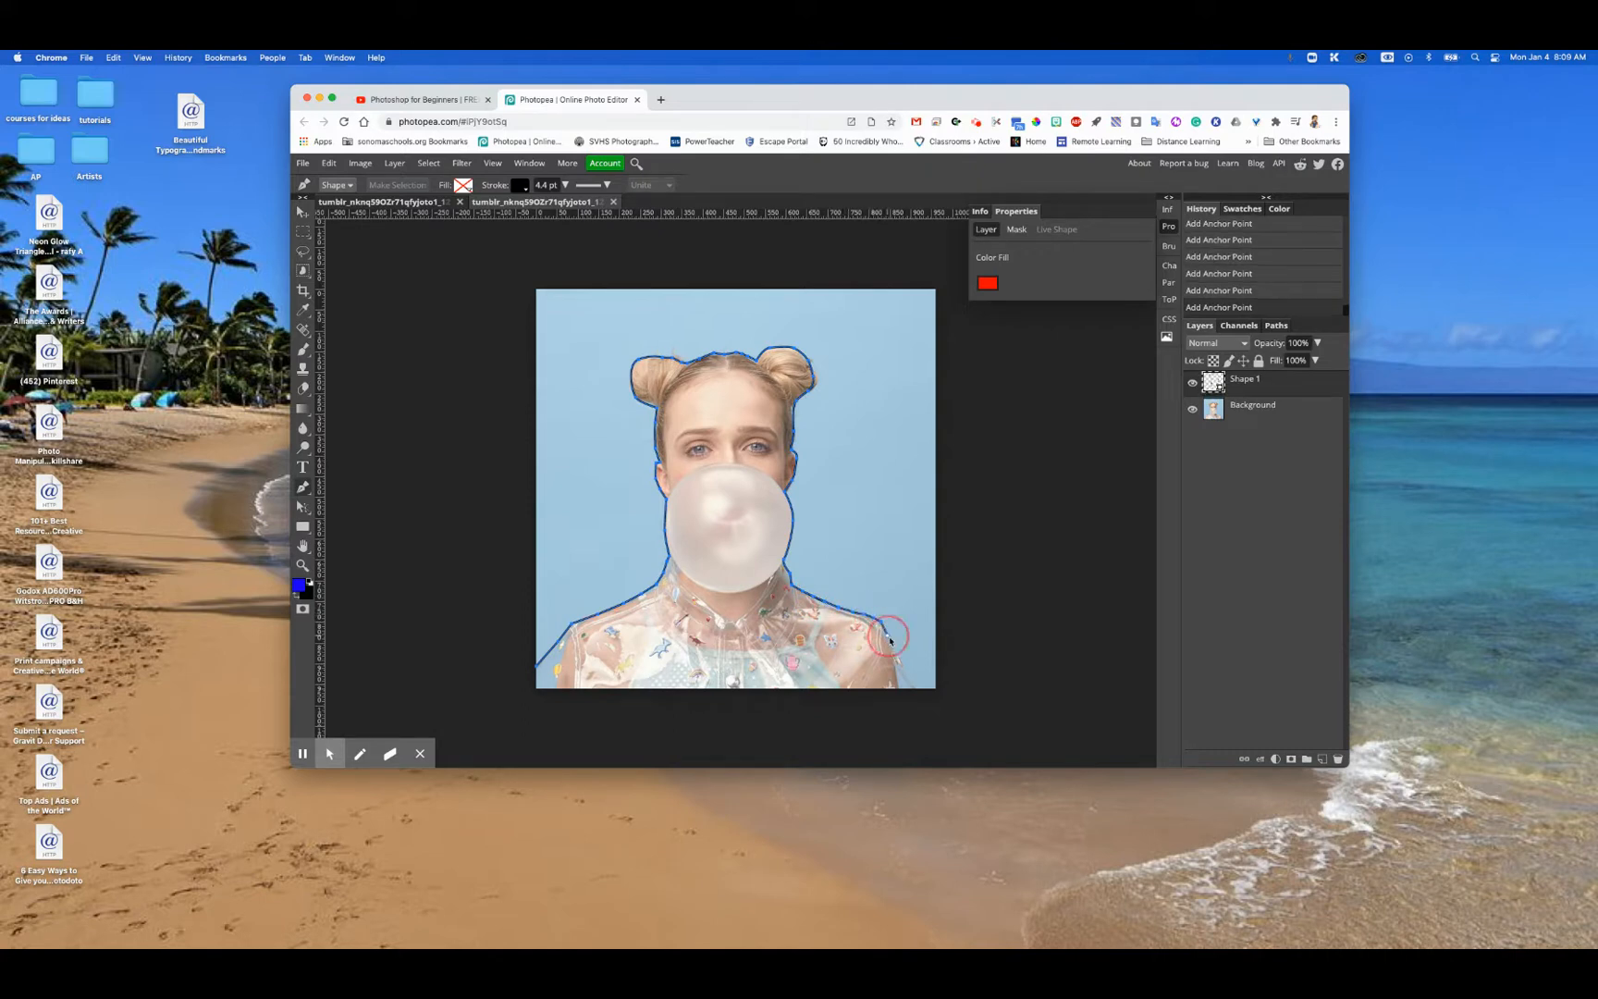
- Carry the outline down the right sleeve, run it just below the canvas's lower edge and close it at the starting point
left_click(898, 653)
left_click(908, 667)
left_click(910, 680)
left_click(913, 693)
left_click(535, 701)
left_click(536, 668)
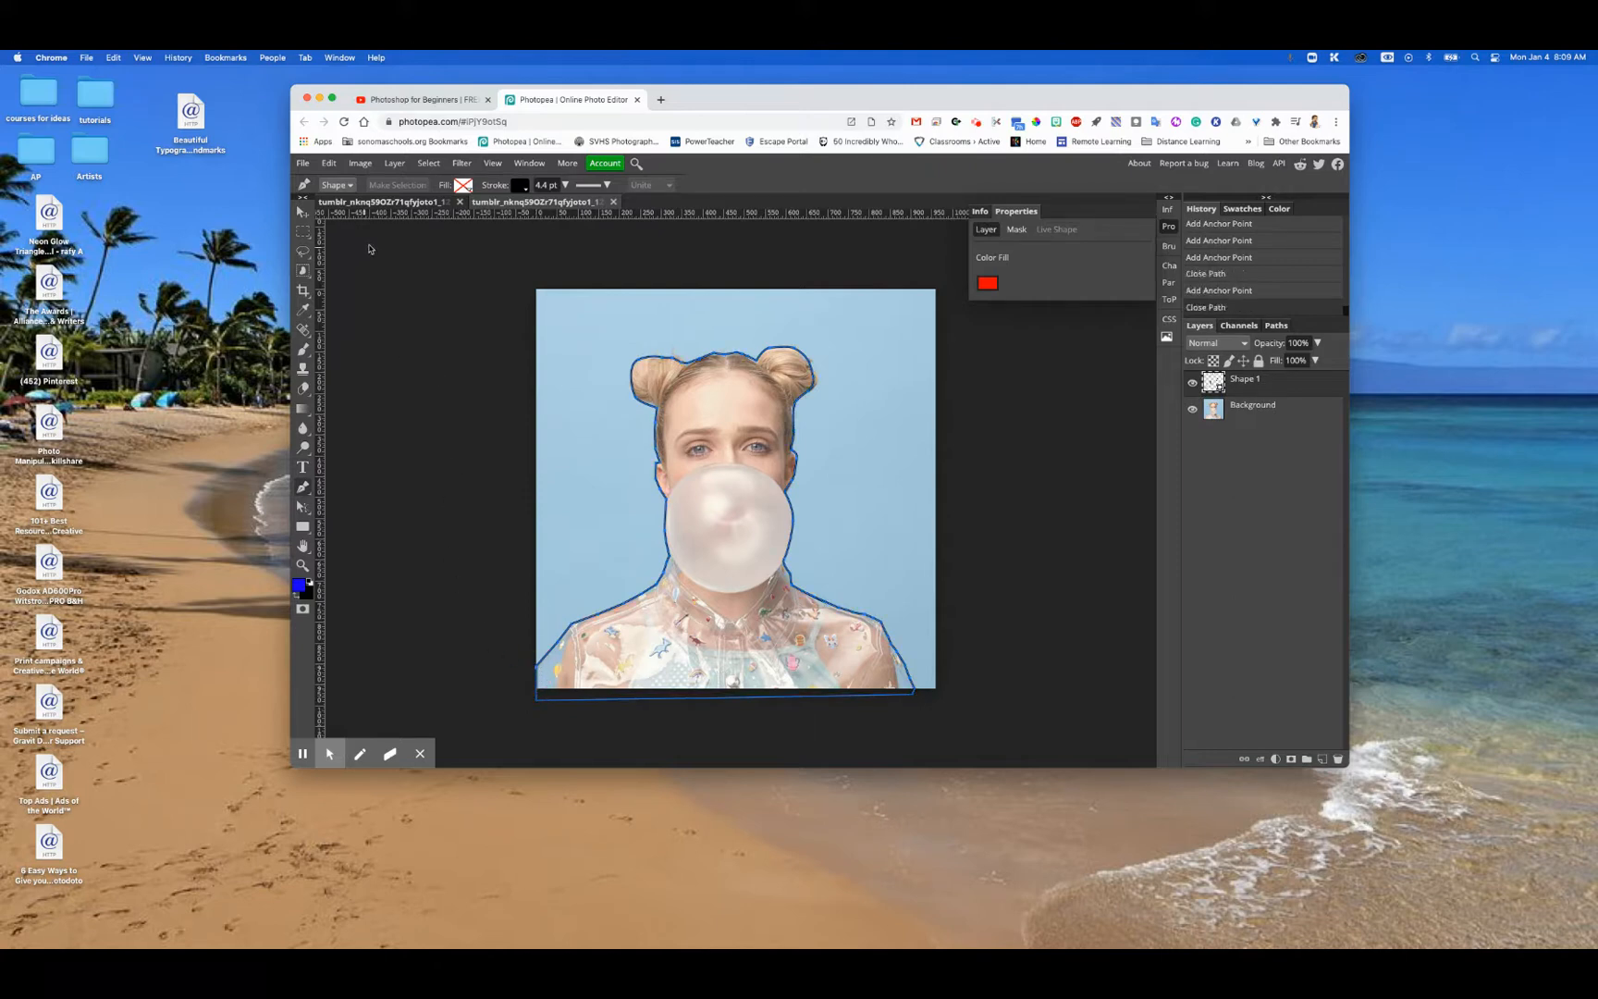
- Try to close the outline again by placing more anchor points at its starting point on the photo's left edge
left_click(537, 668)
left_click(534, 666)
left_click(536, 666)
left_click(536, 668)
left_click(535, 667)
key("super+plus")
key("super+plus")
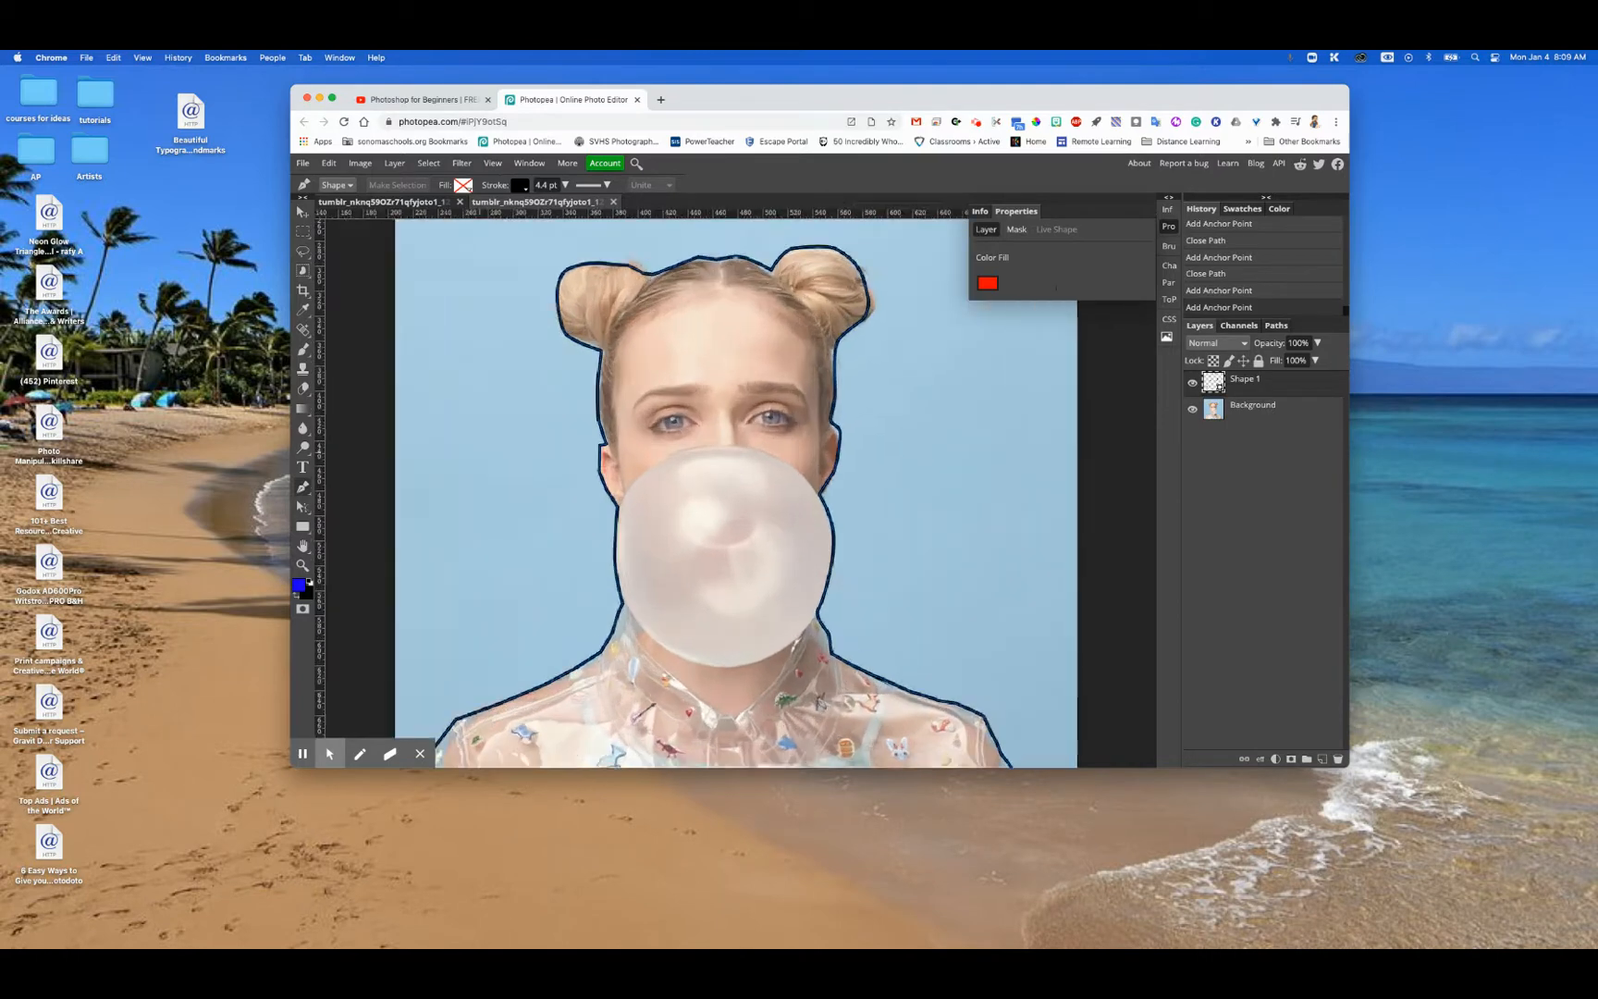
left_click_drag(420, 495, 741, 111)
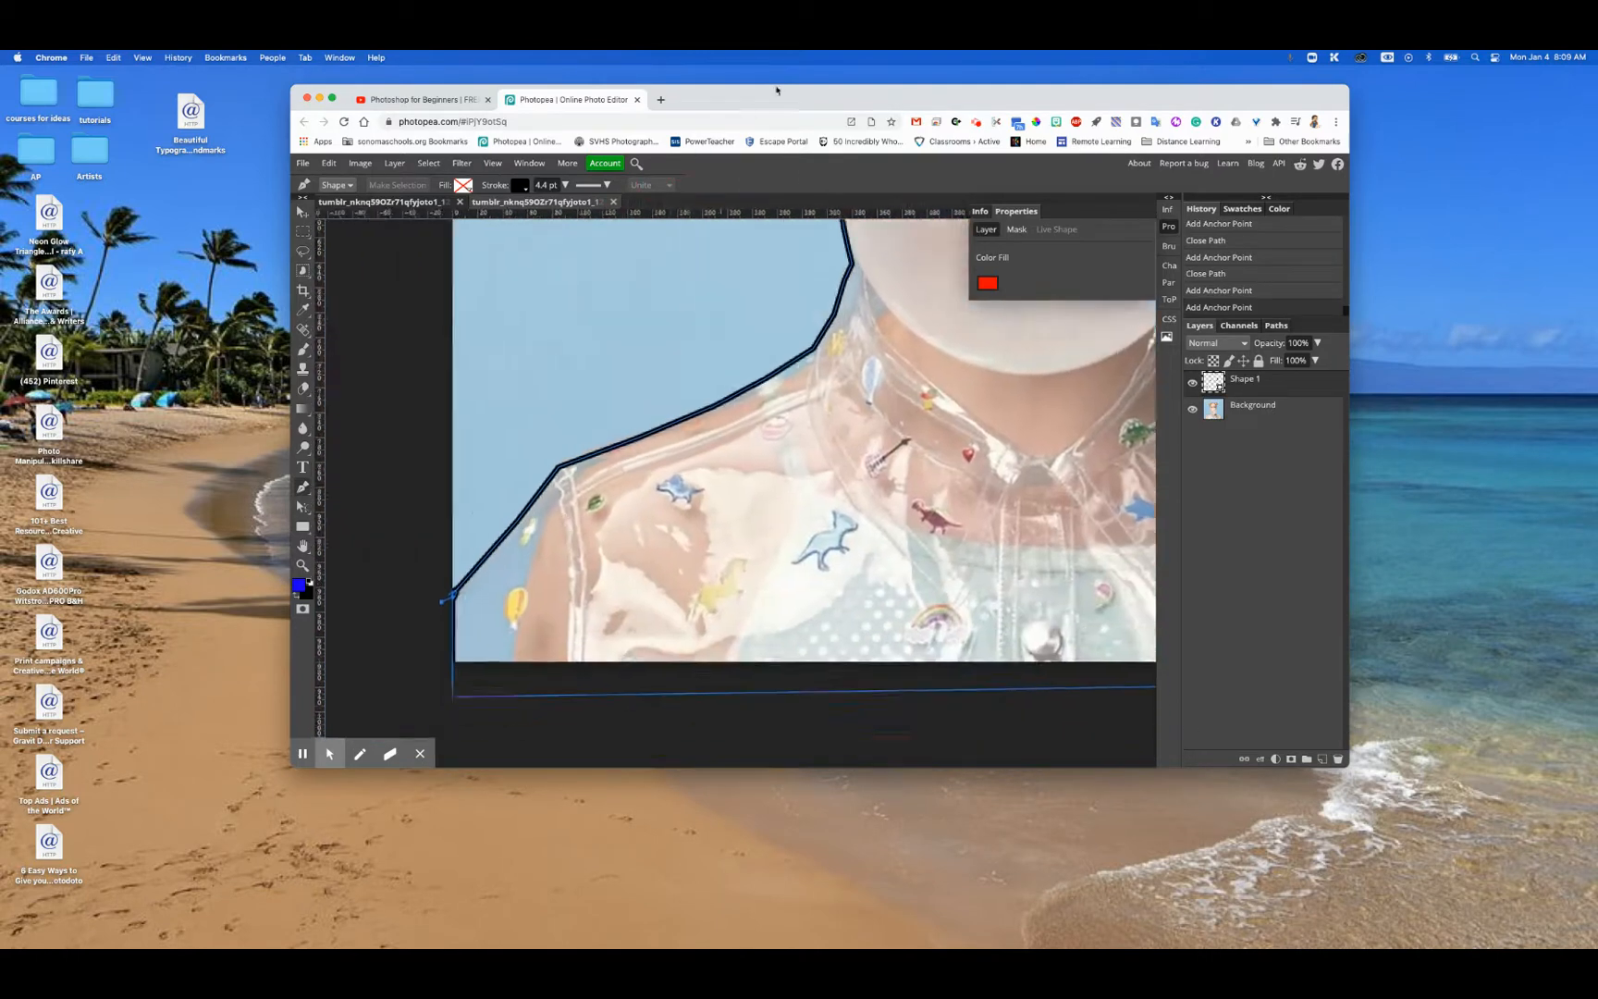
left_click(658, 530)
left_click(658, 531)
left_click(657, 530)
left_click(659, 535)
left_click(658, 531)
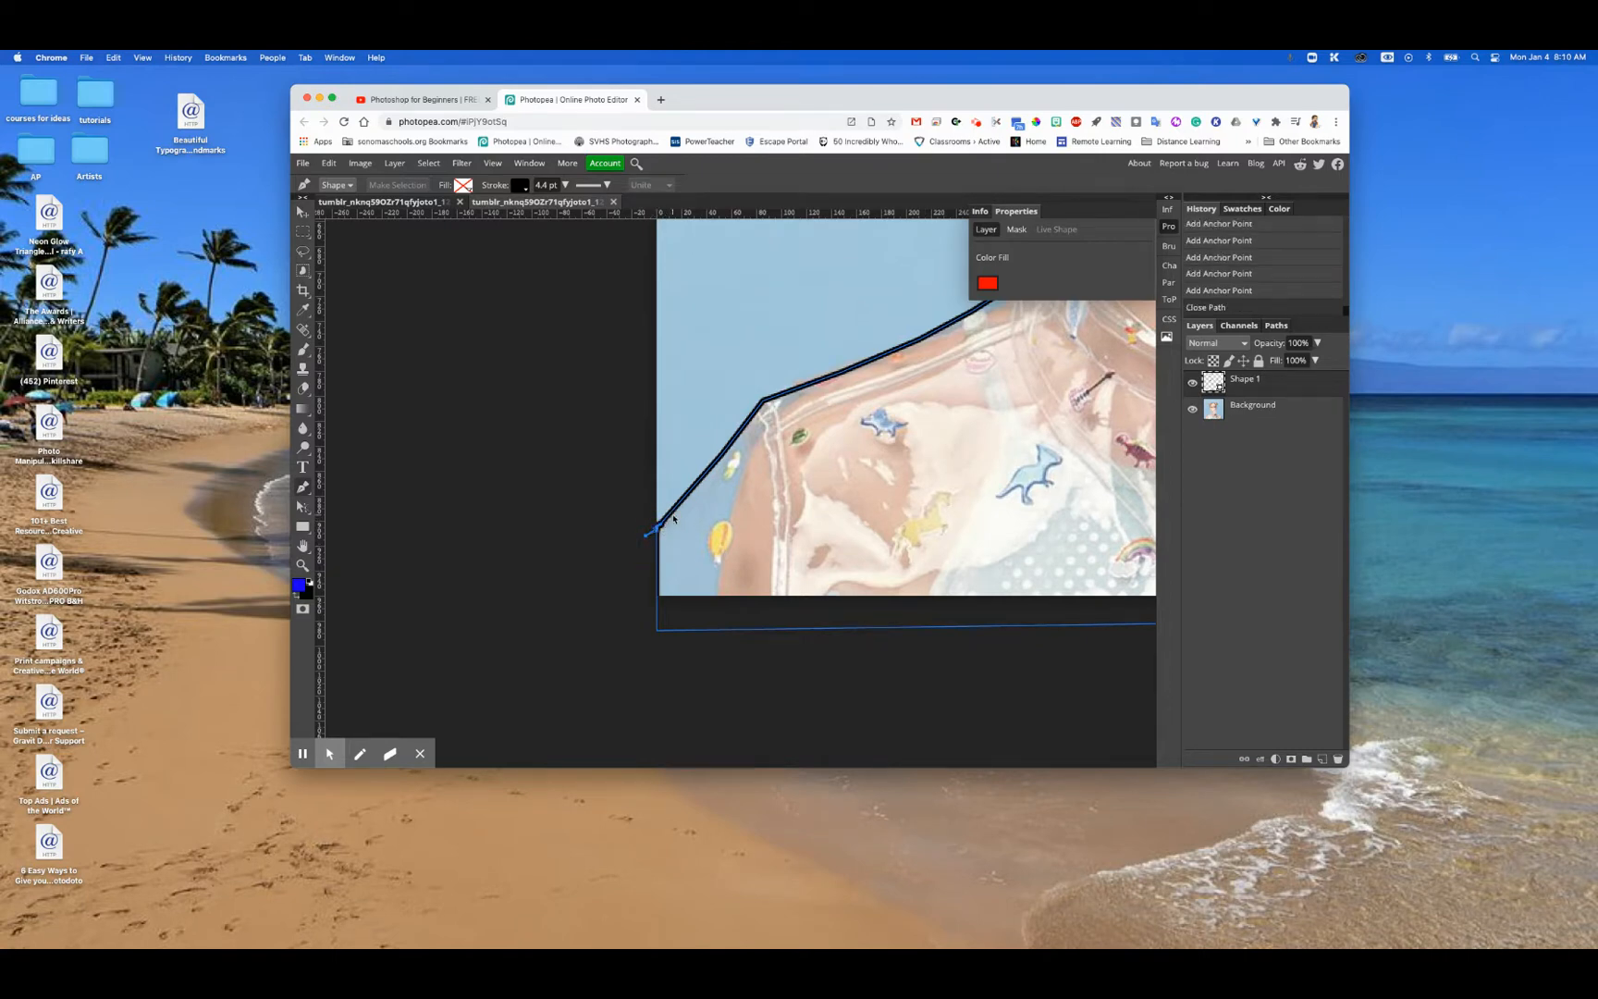
left_click(658, 531)
left_click(657, 530)
left_click(658, 529)
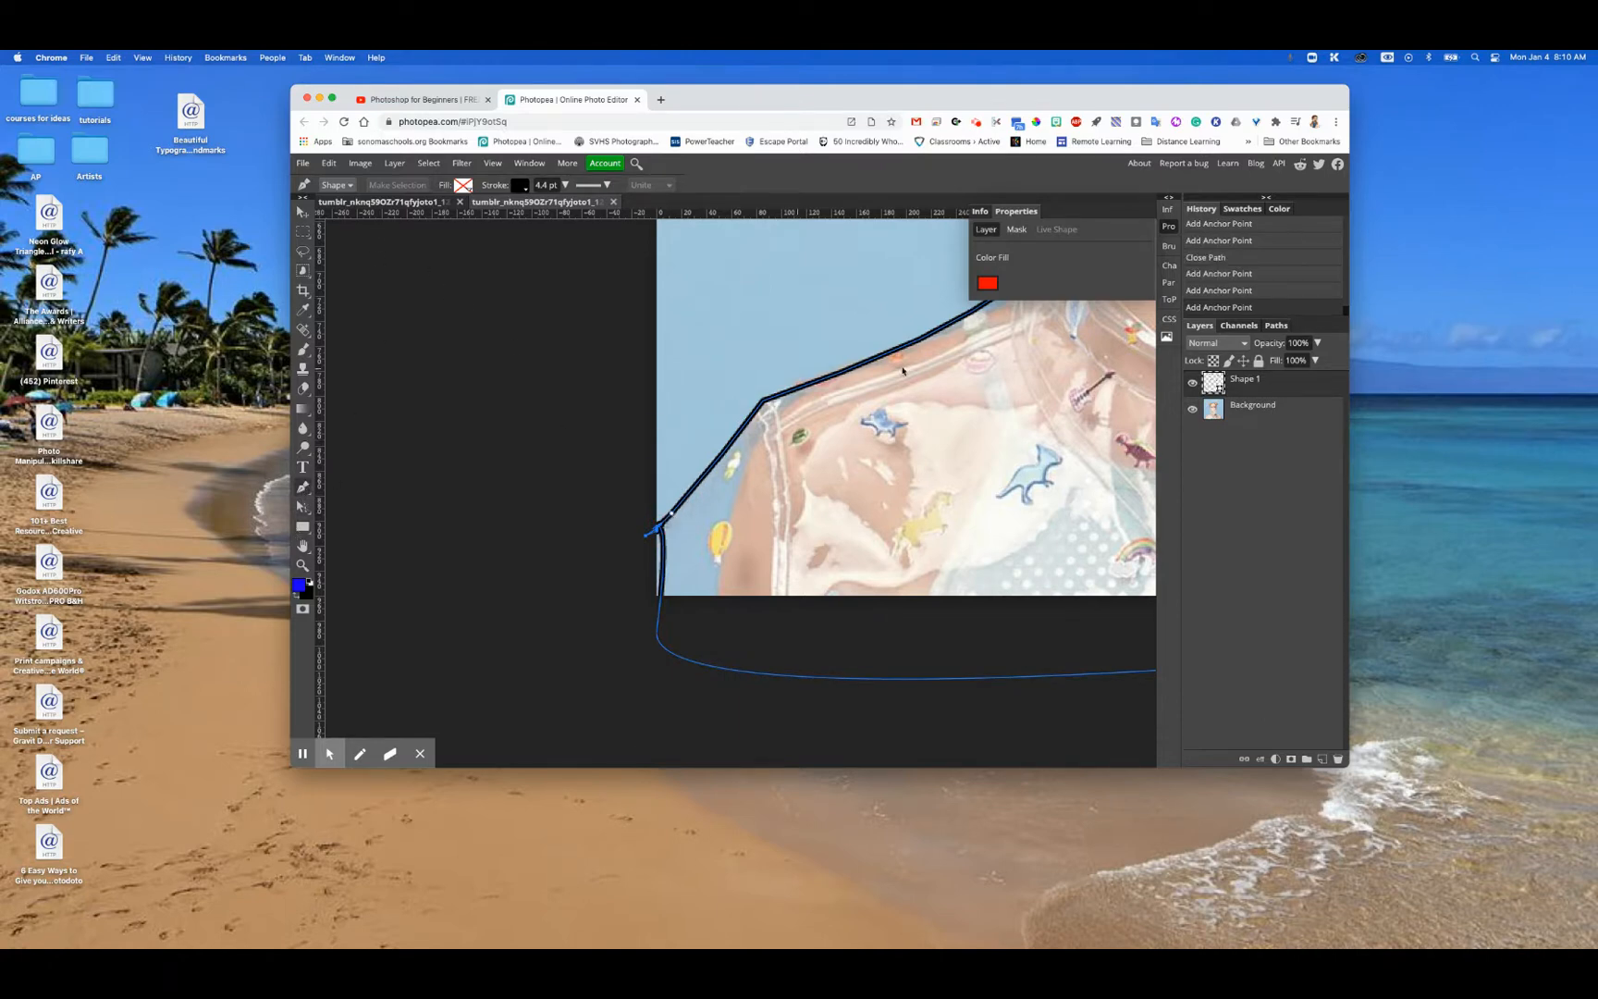
- Switch the Pen tool to Path mode and make a selection from the traced outline
left_click(353, 187)
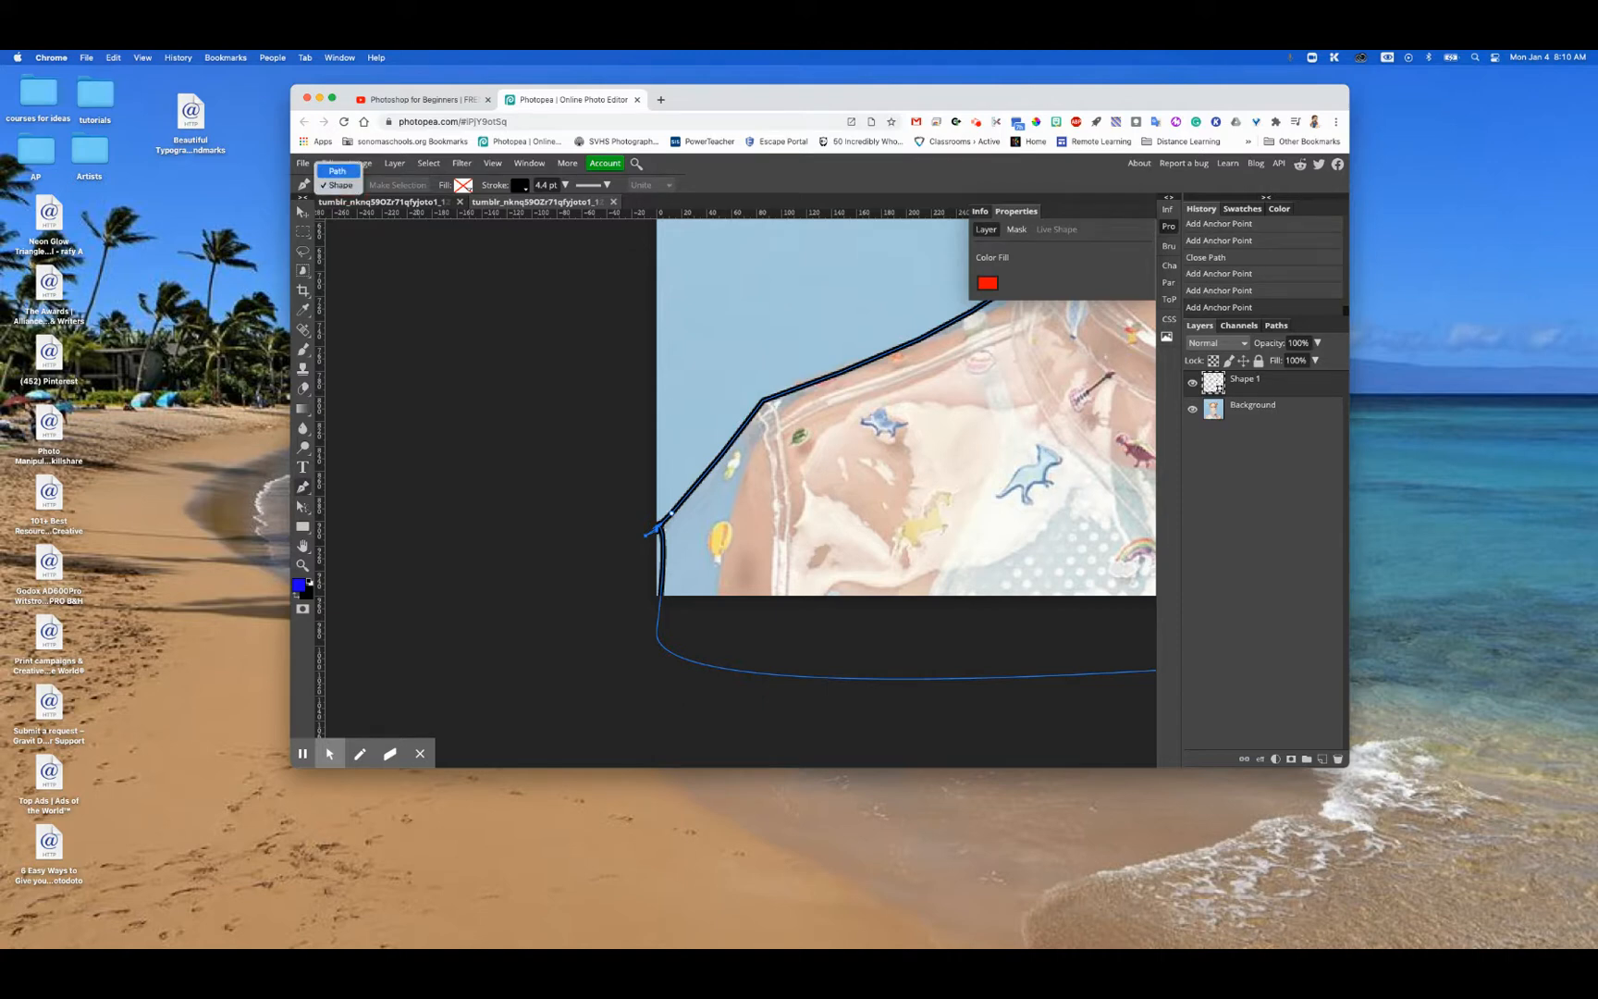
left_click(337, 171)
left_click(396, 185)
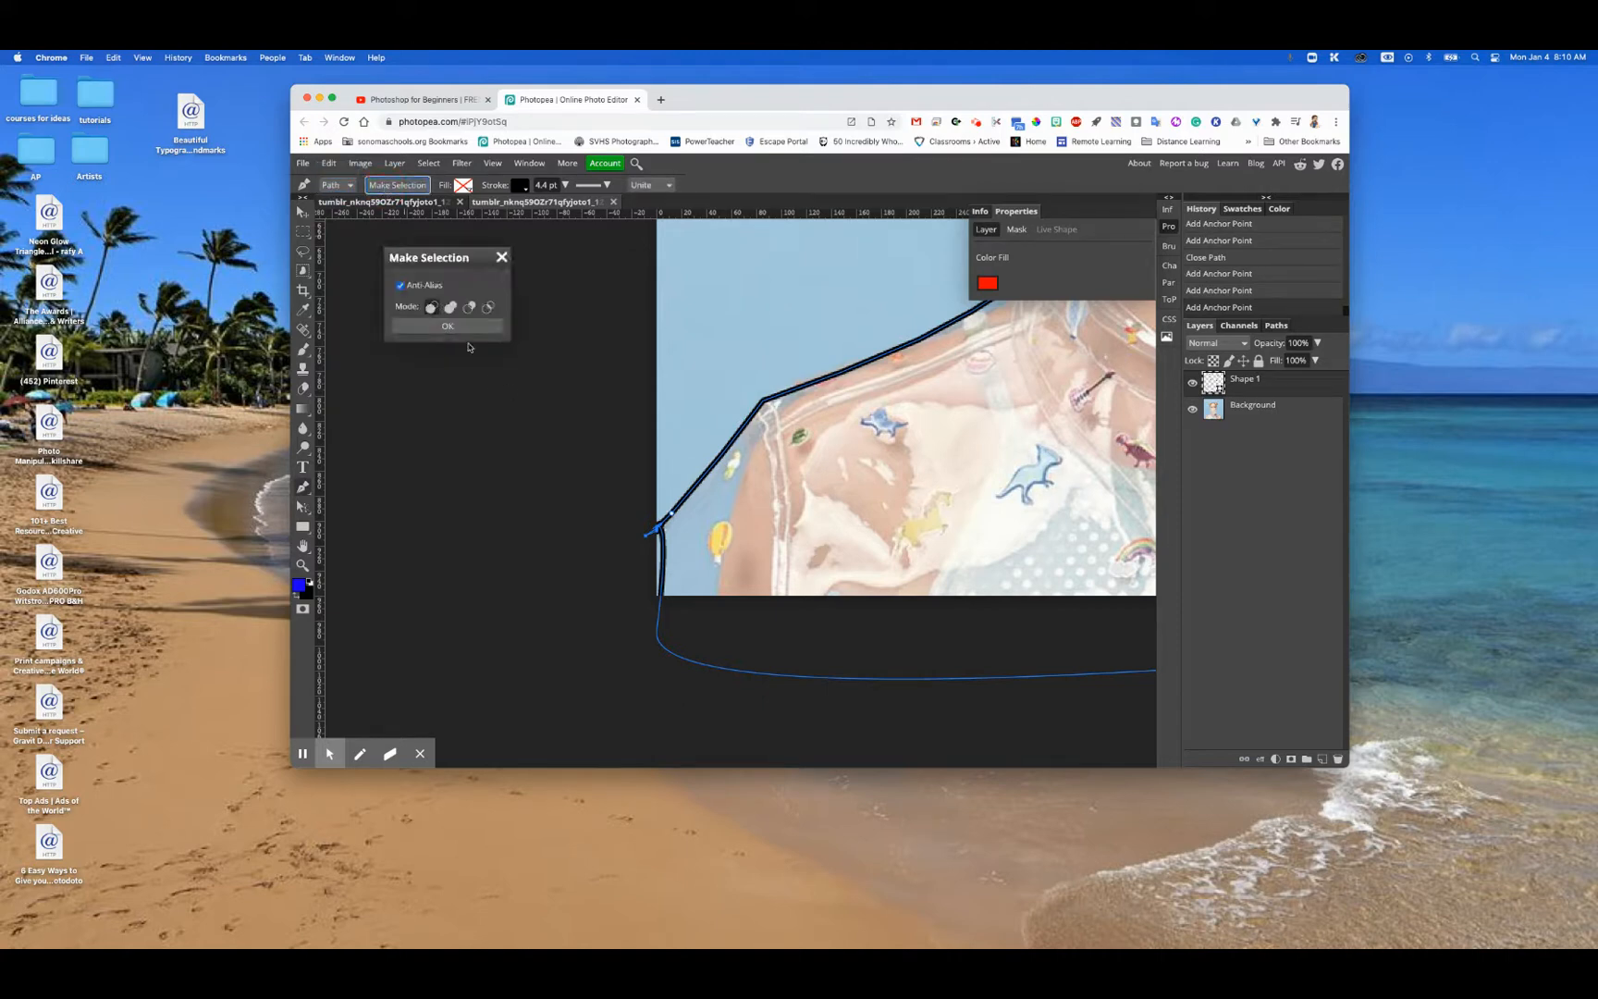
left_click(448, 326)
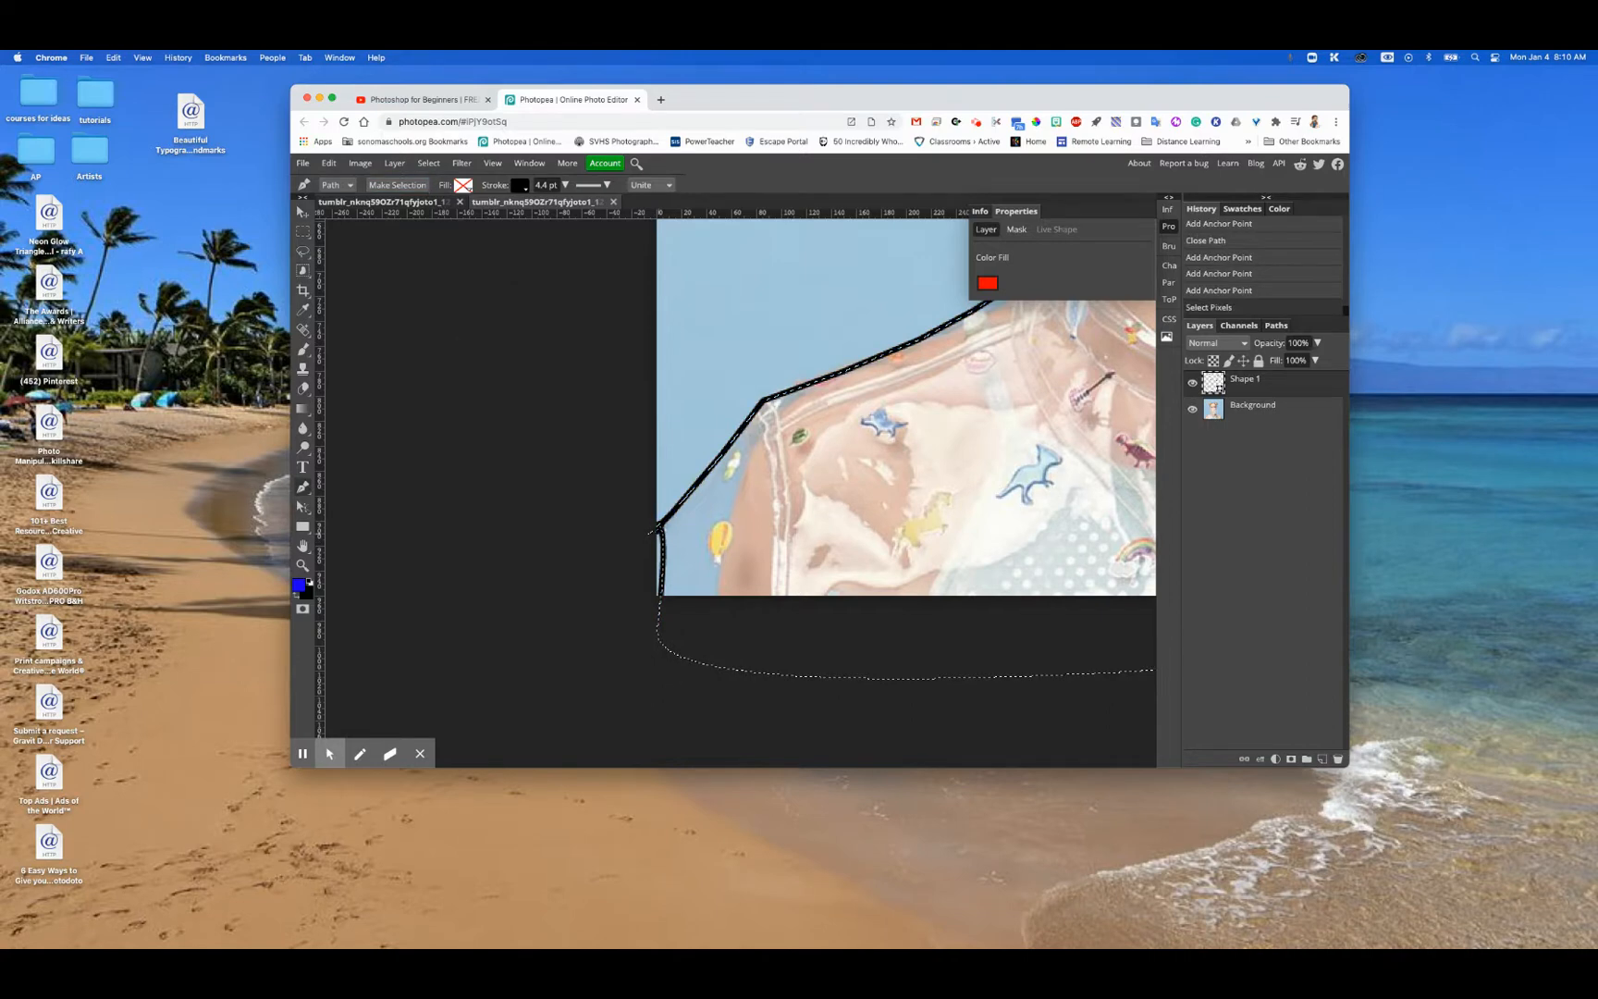
key("super+0")
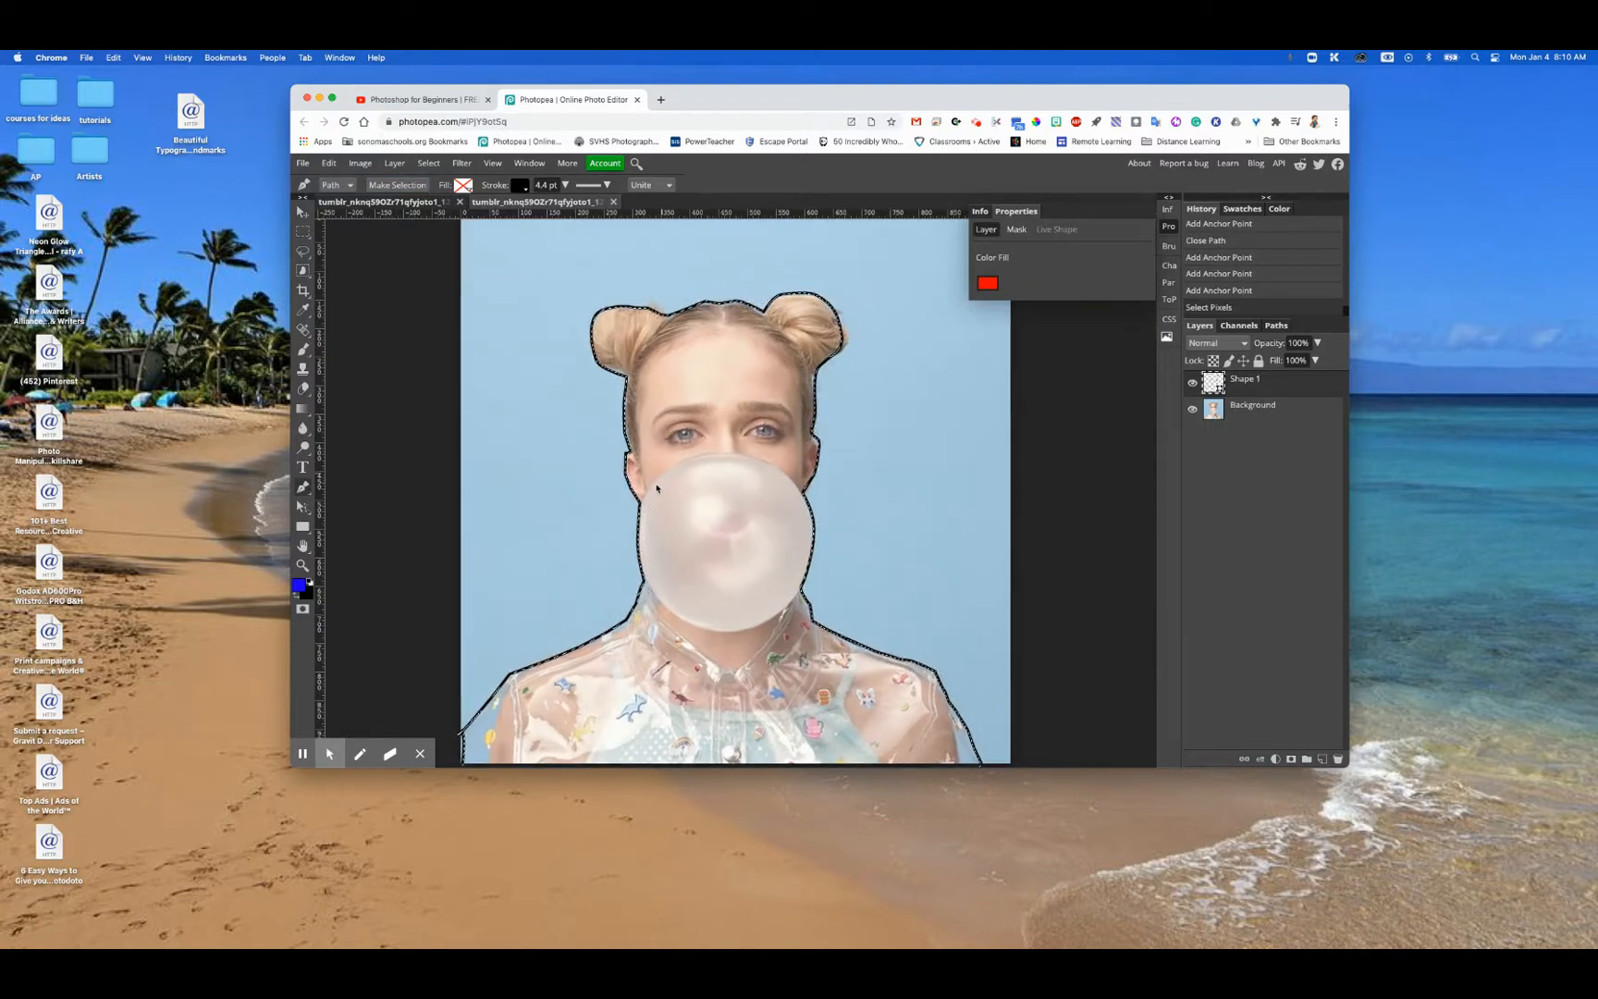
- Hide the Shape 1 layer and move it below the Background layer
left_click(1237, 415)
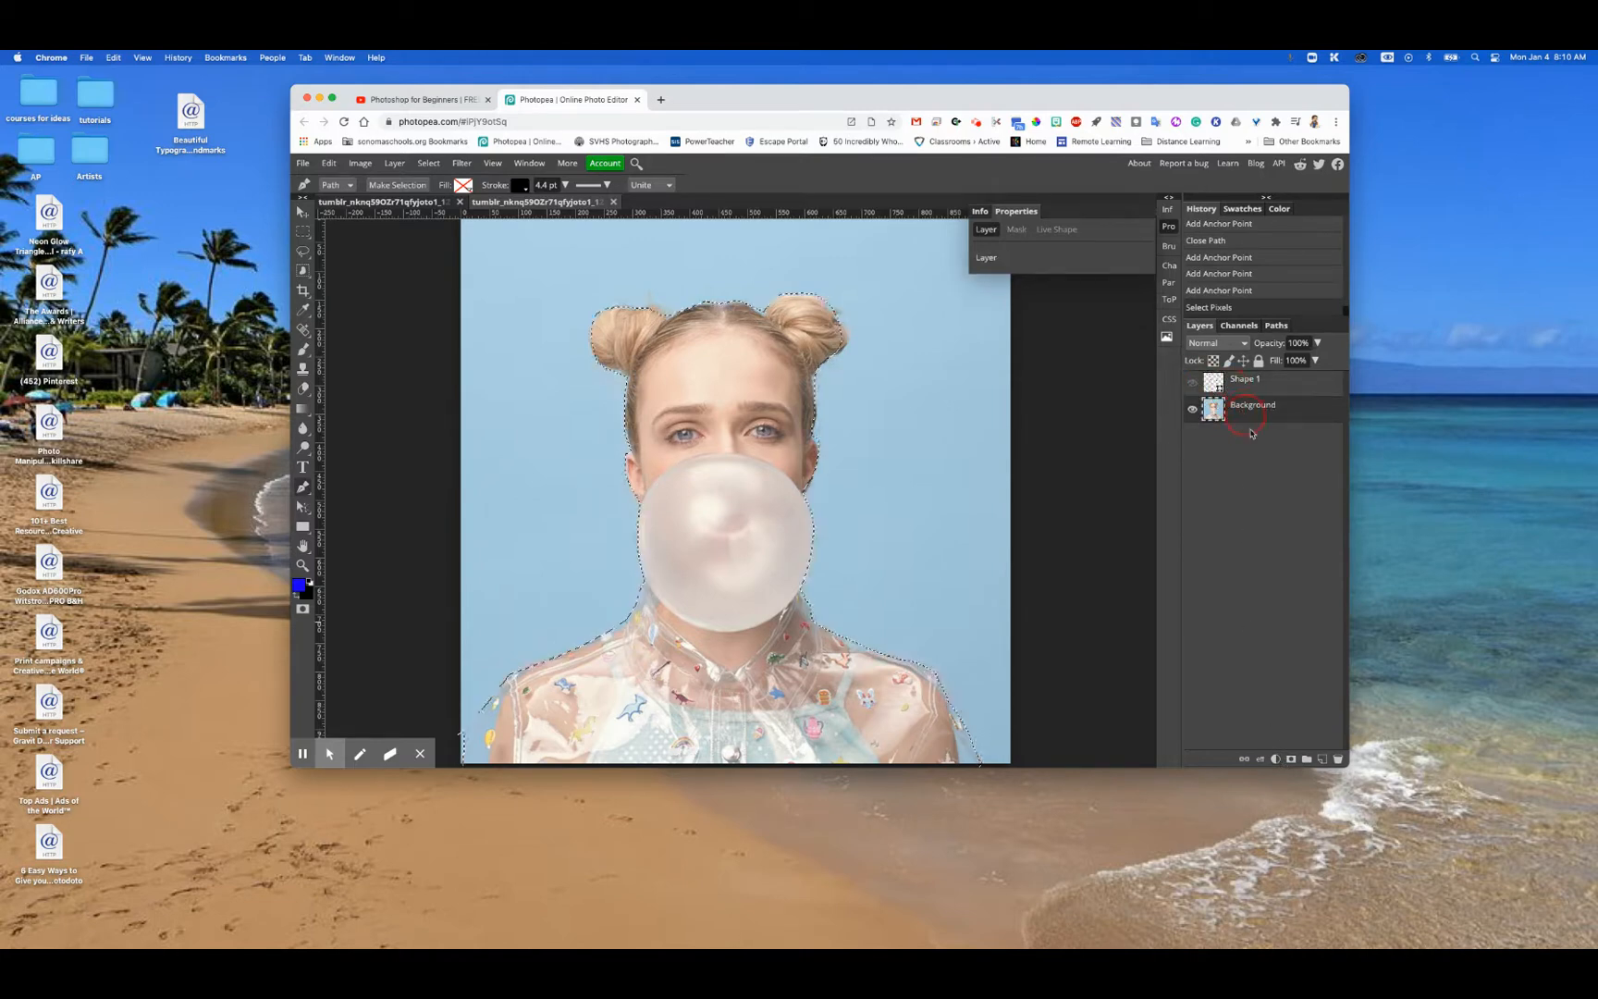
left_click_drag(1222, 381, 1327, 766)
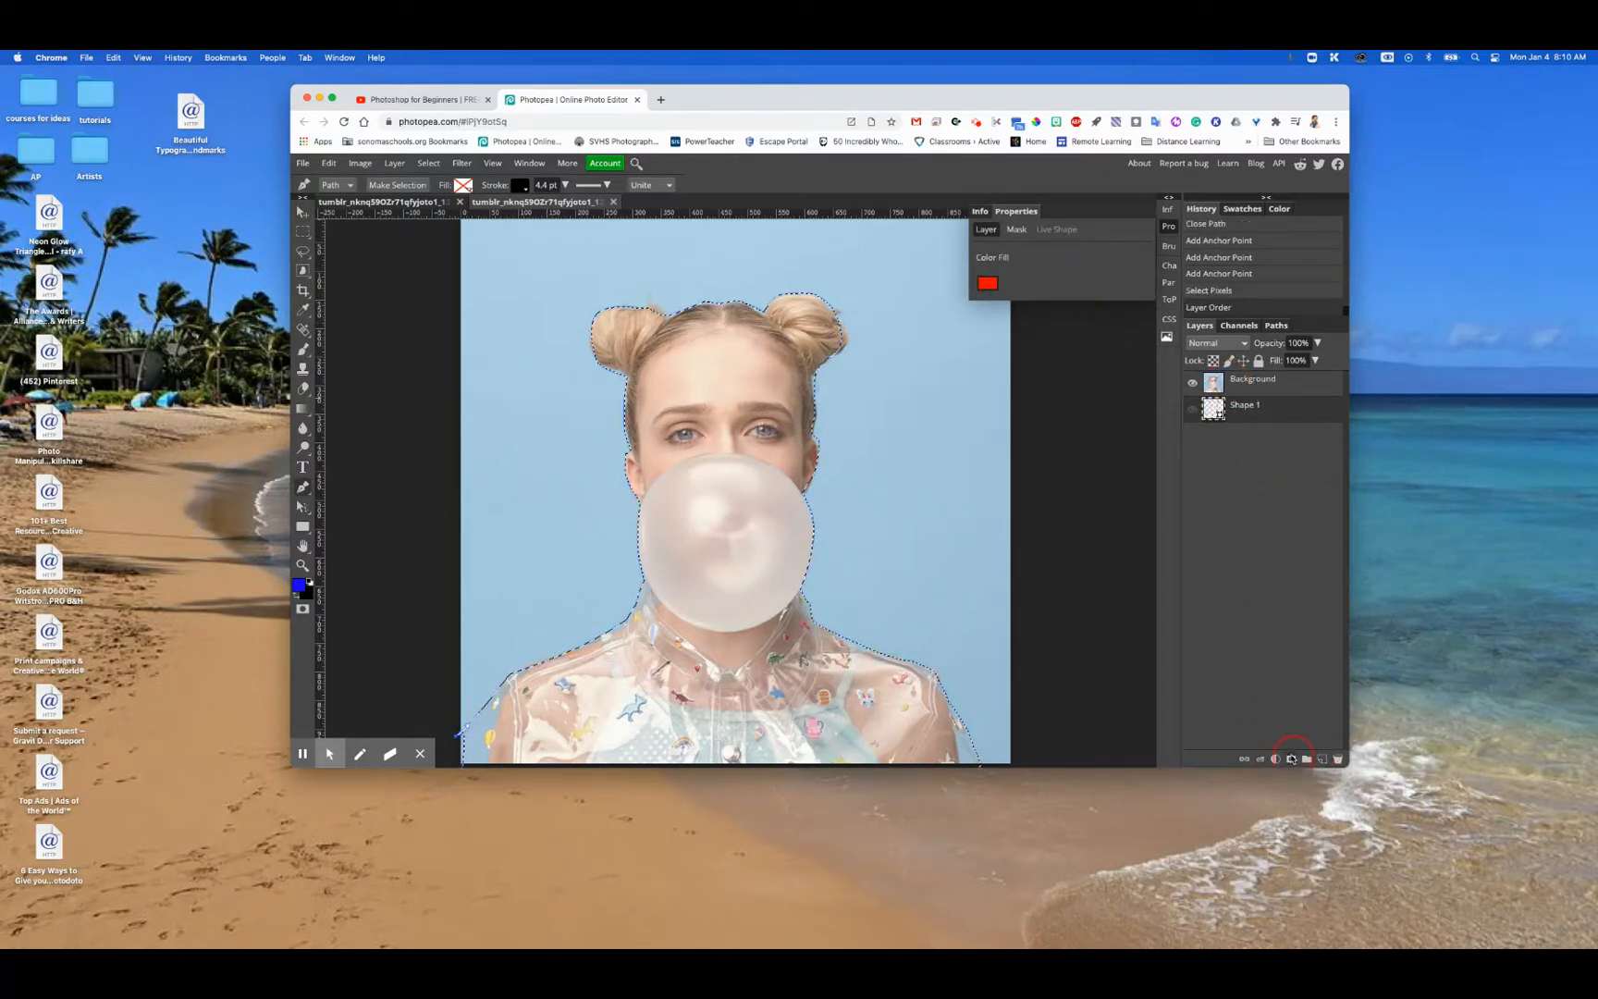
left_click(1292, 759)
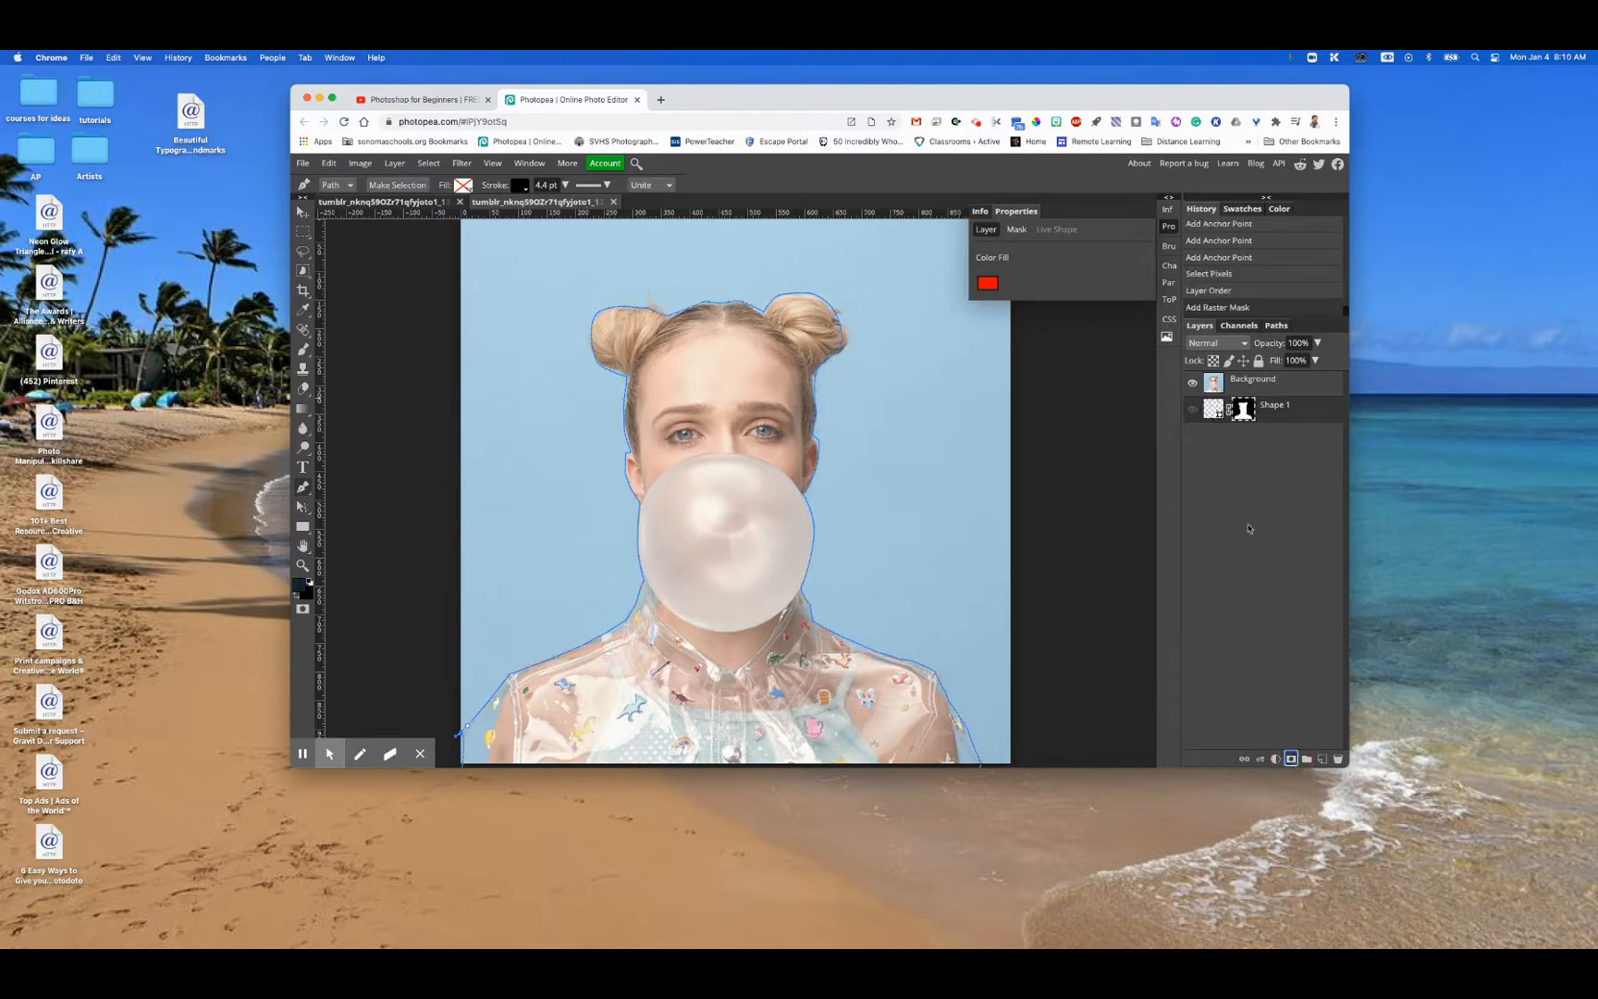
left_click_drag(1239, 414, 1335, 757)
left_click_drag(1217, 423, 1337, 759)
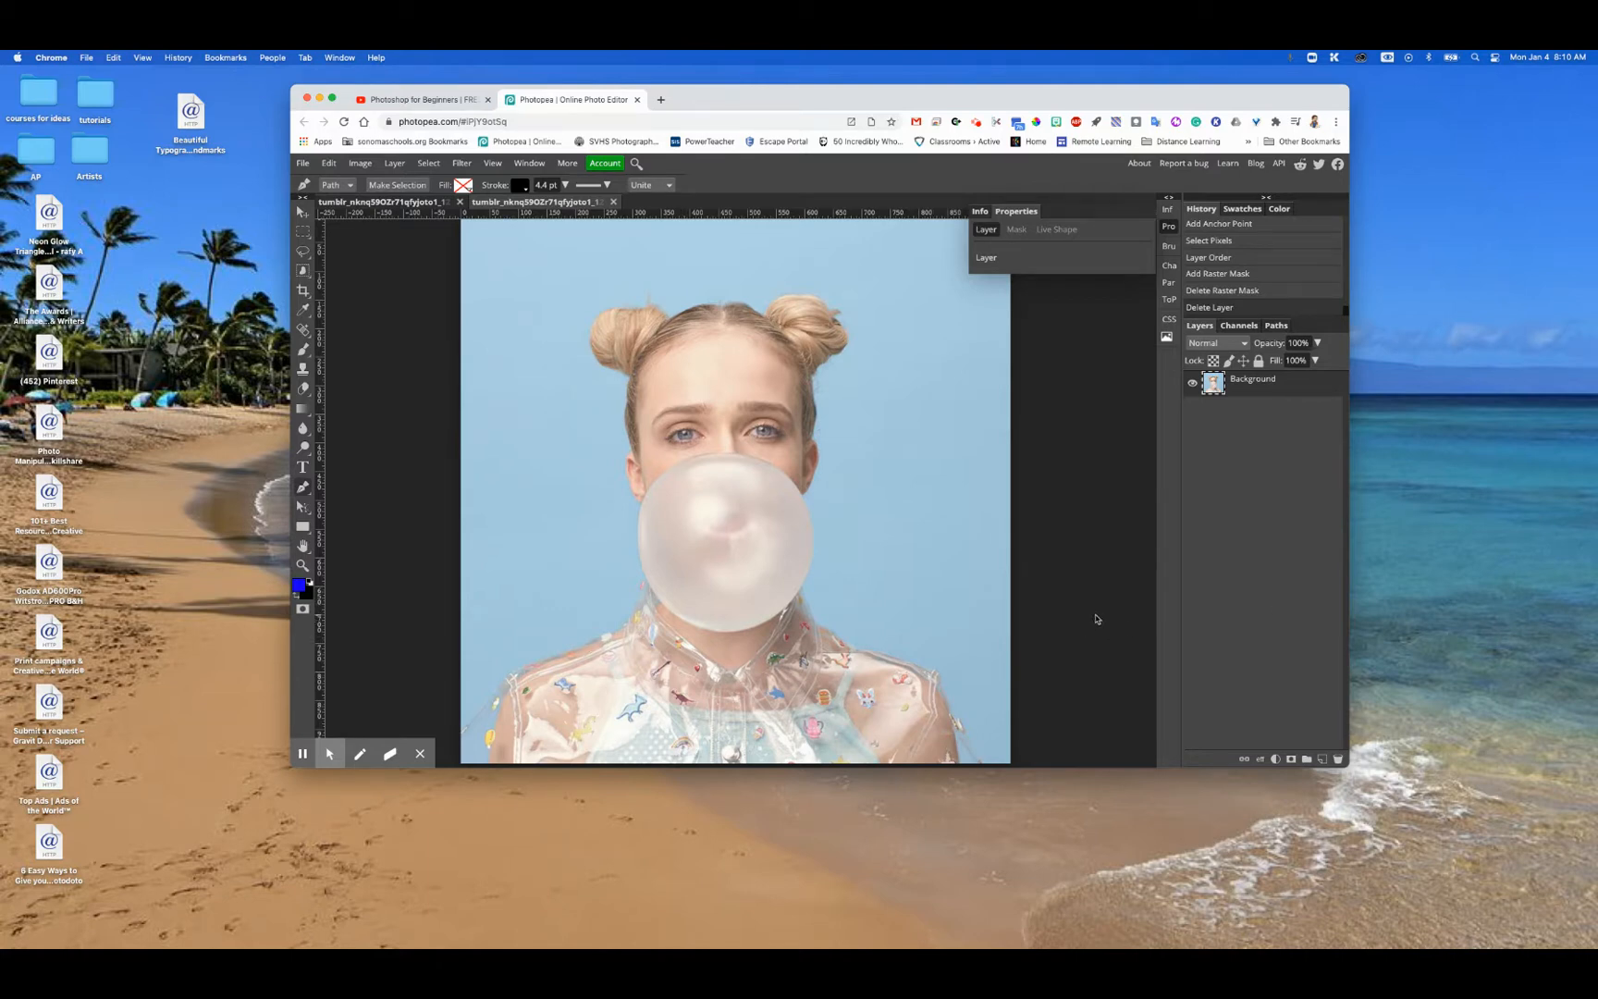
key("super+z")
key("super+z")
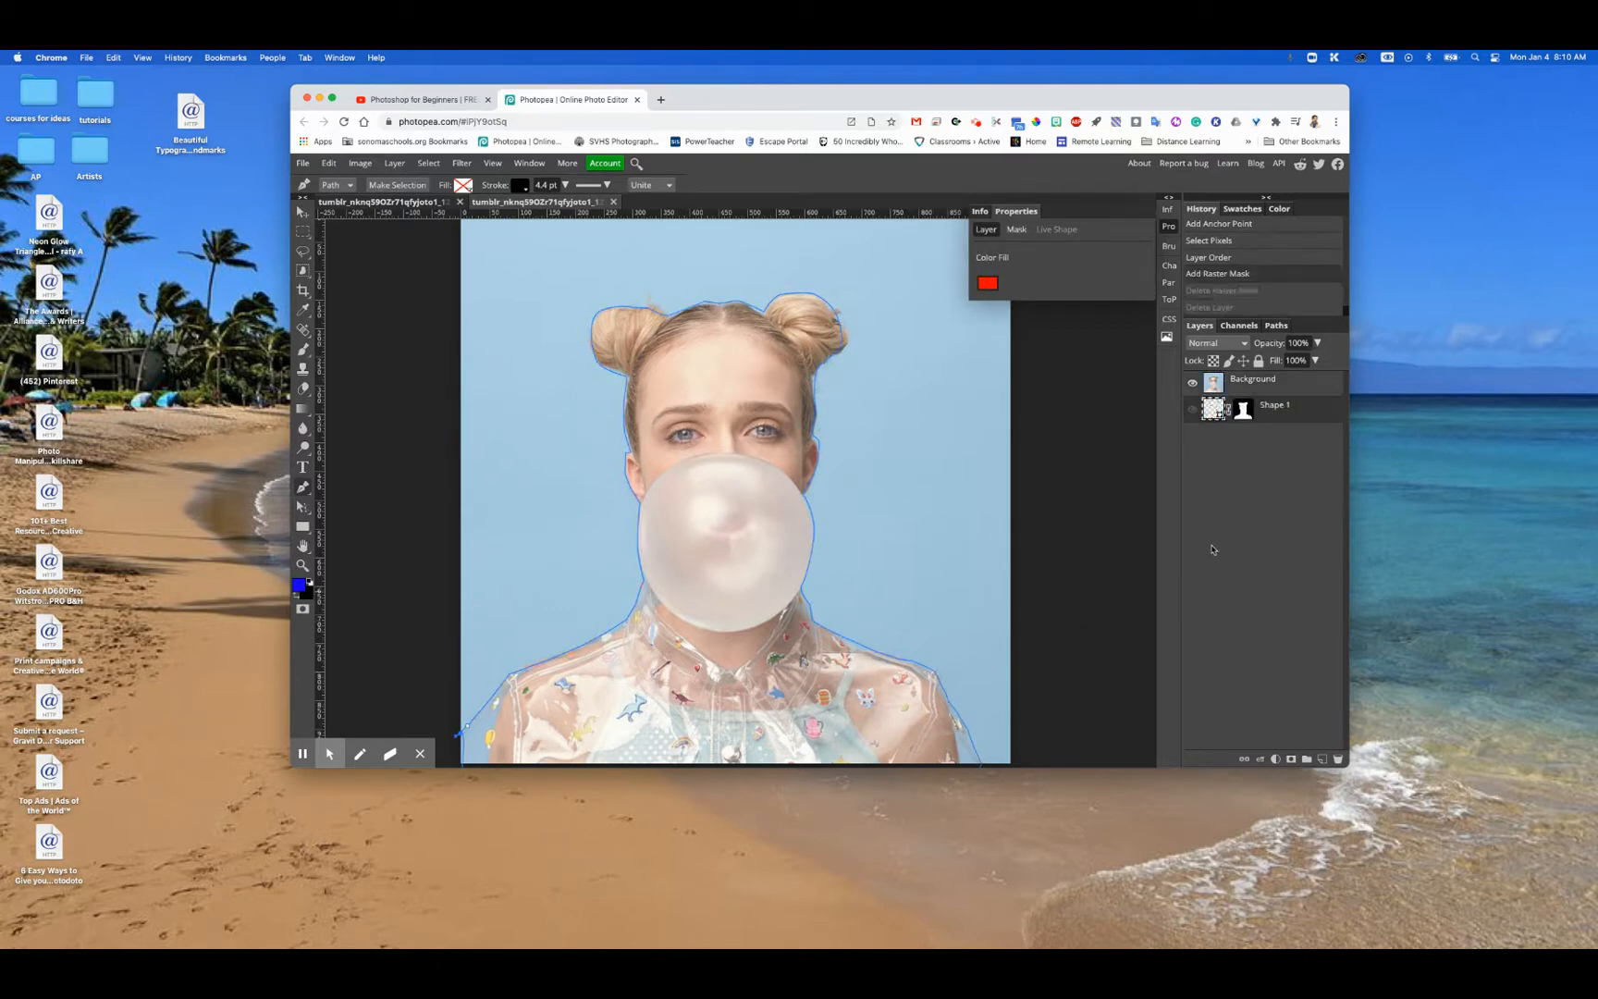
key("super+z")
- Add a raster mask to the Background layer from the active selection to cut out the woman
left_click(1257, 387)
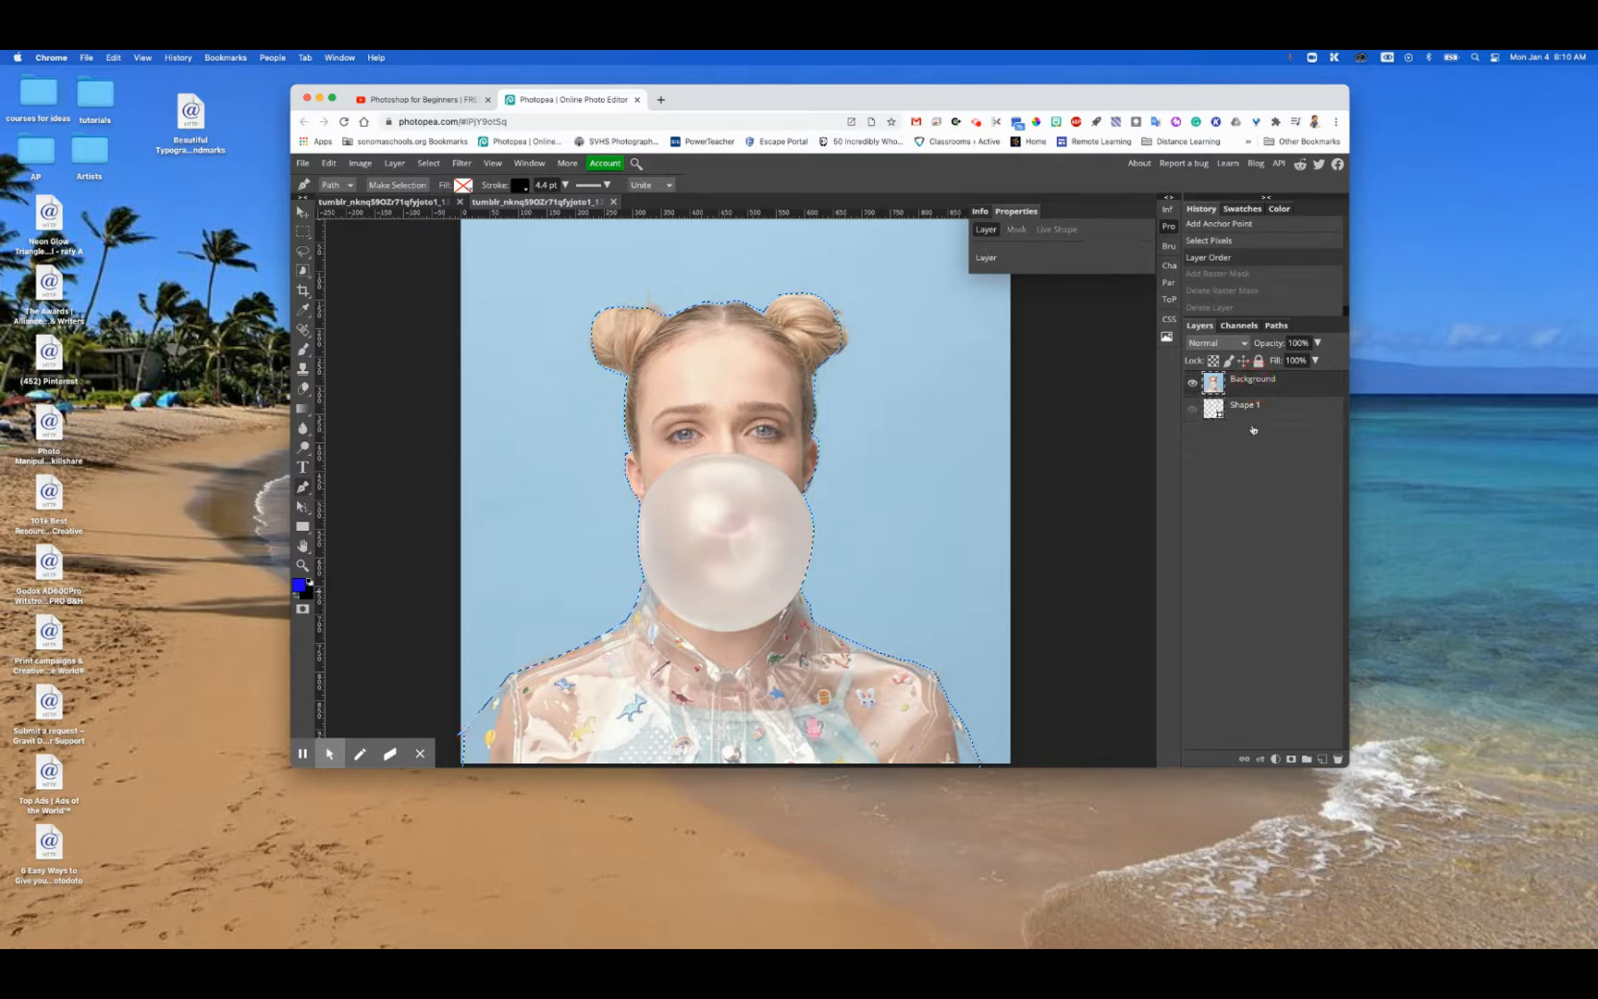
left_click(1292, 758)
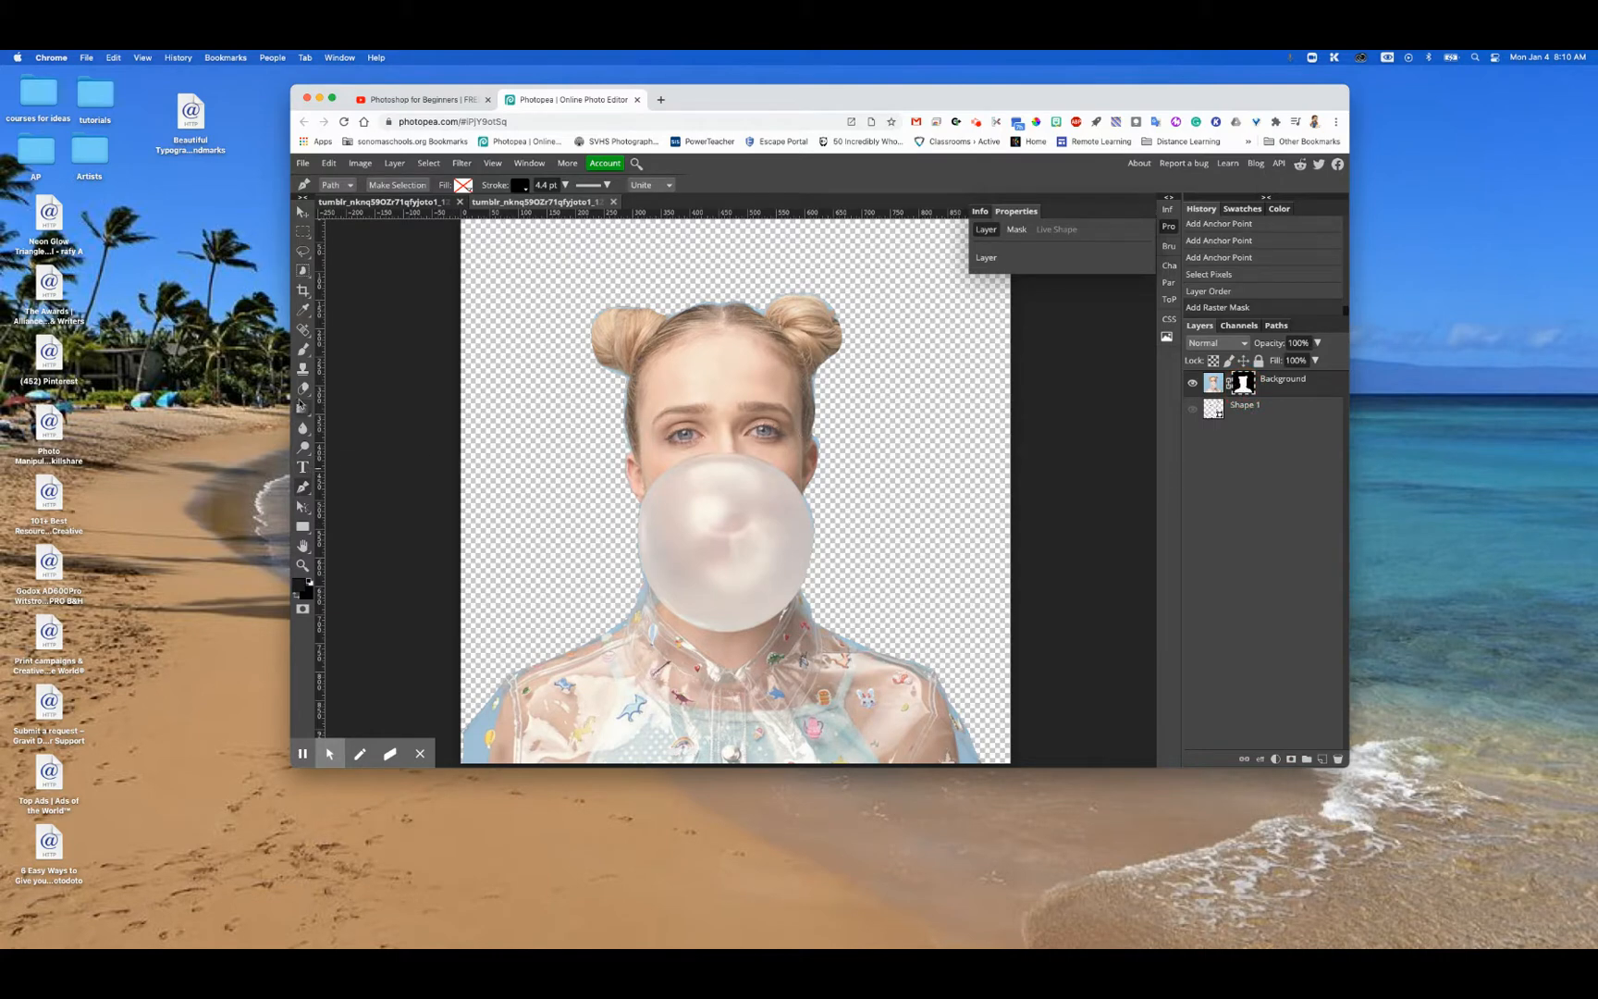
- Paint black on the Background layer's mask with the Brush to remove leftover blue along the neck, hair buns and head
left_click(303, 349)
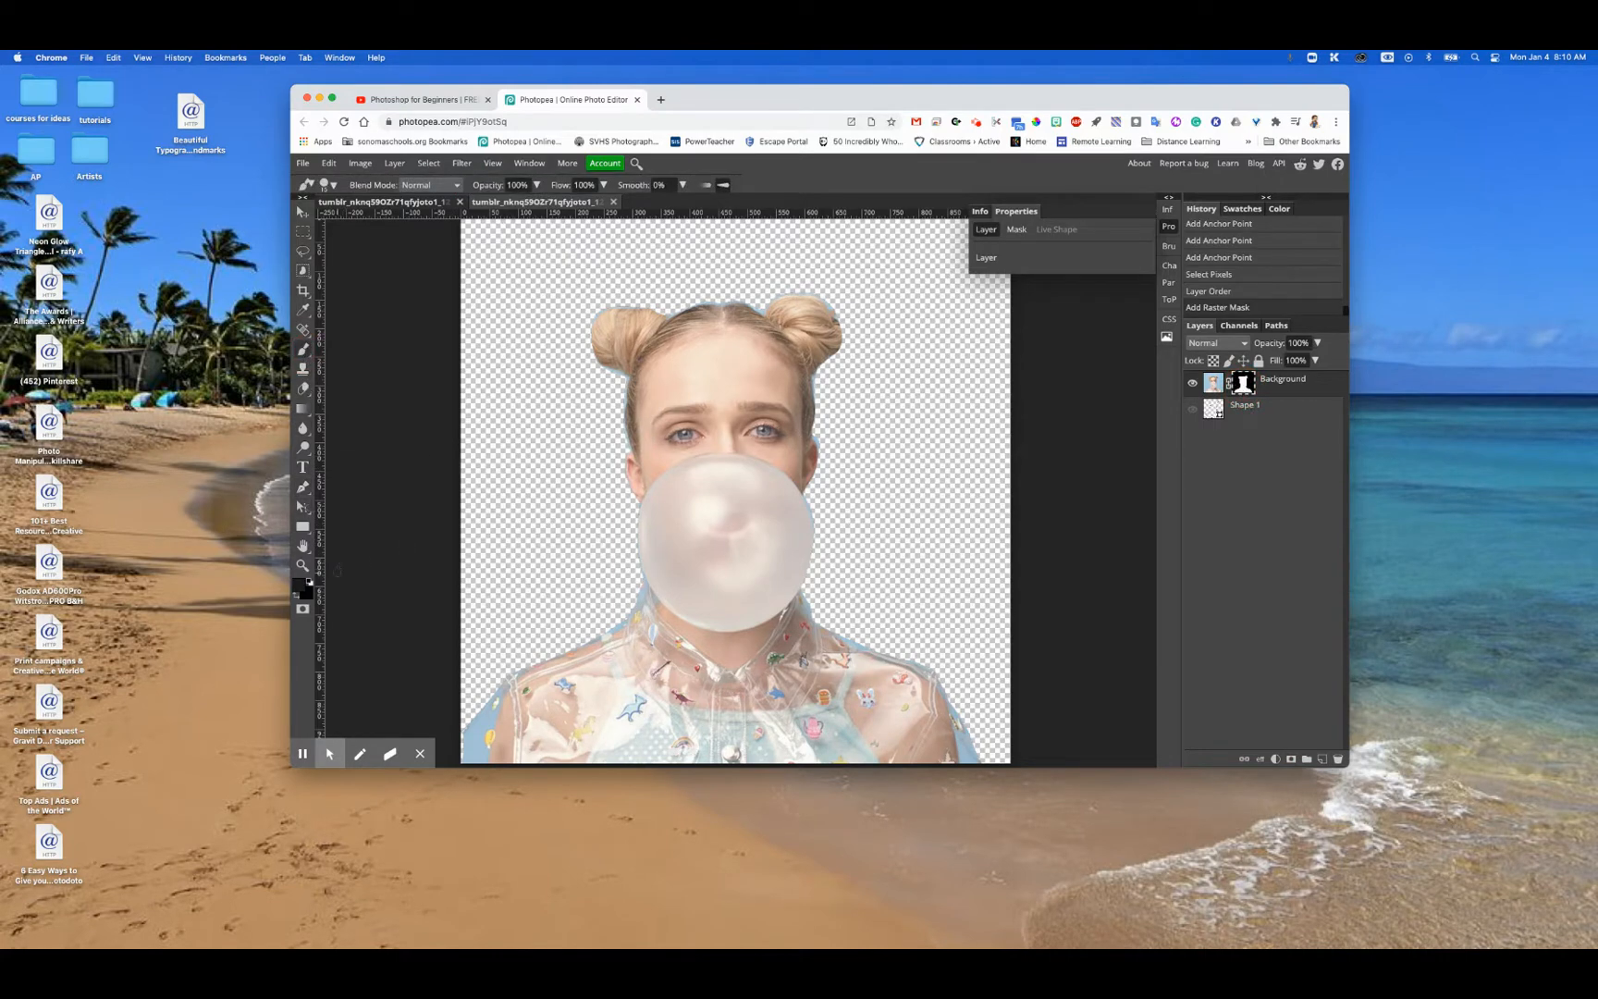
left_click(307, 584)
left_click(299, 597)
left_click_drag(639, 585, 615, 617)
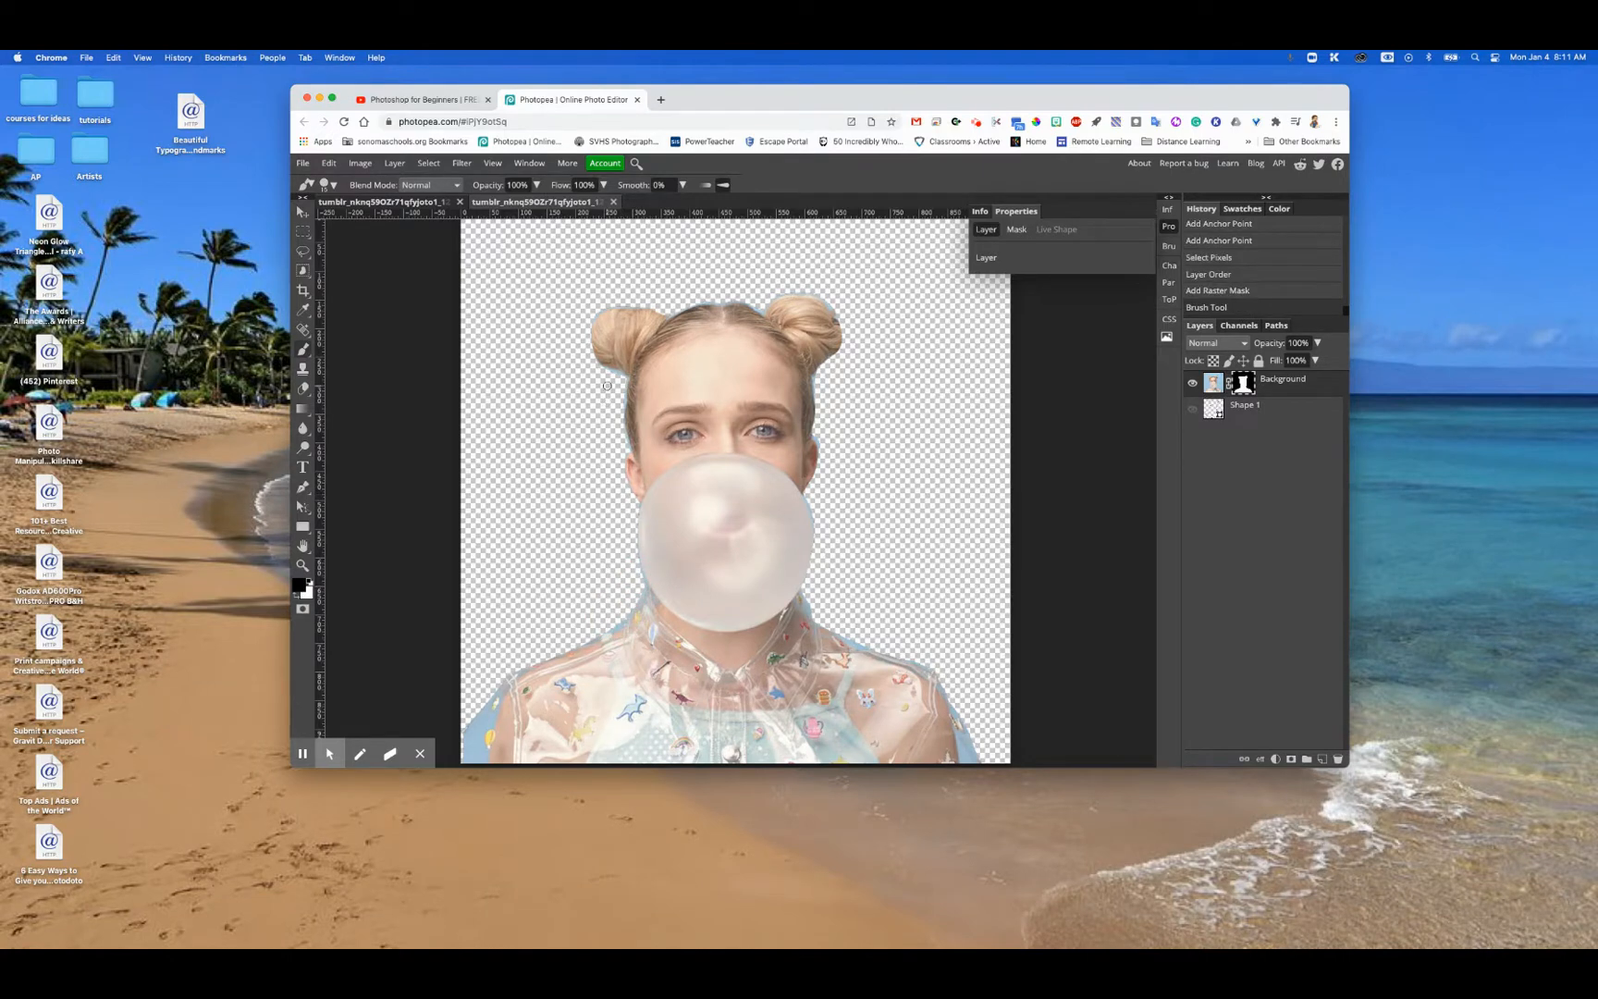
mouse_move(621, 376)
left_mouse_down()
mouse_move(587, 323)
mouse_move(605, 309)
mouse_move(812, 295)
mouse_move(839, 337)
mouse_move(833, 459)
left_mouse_up()
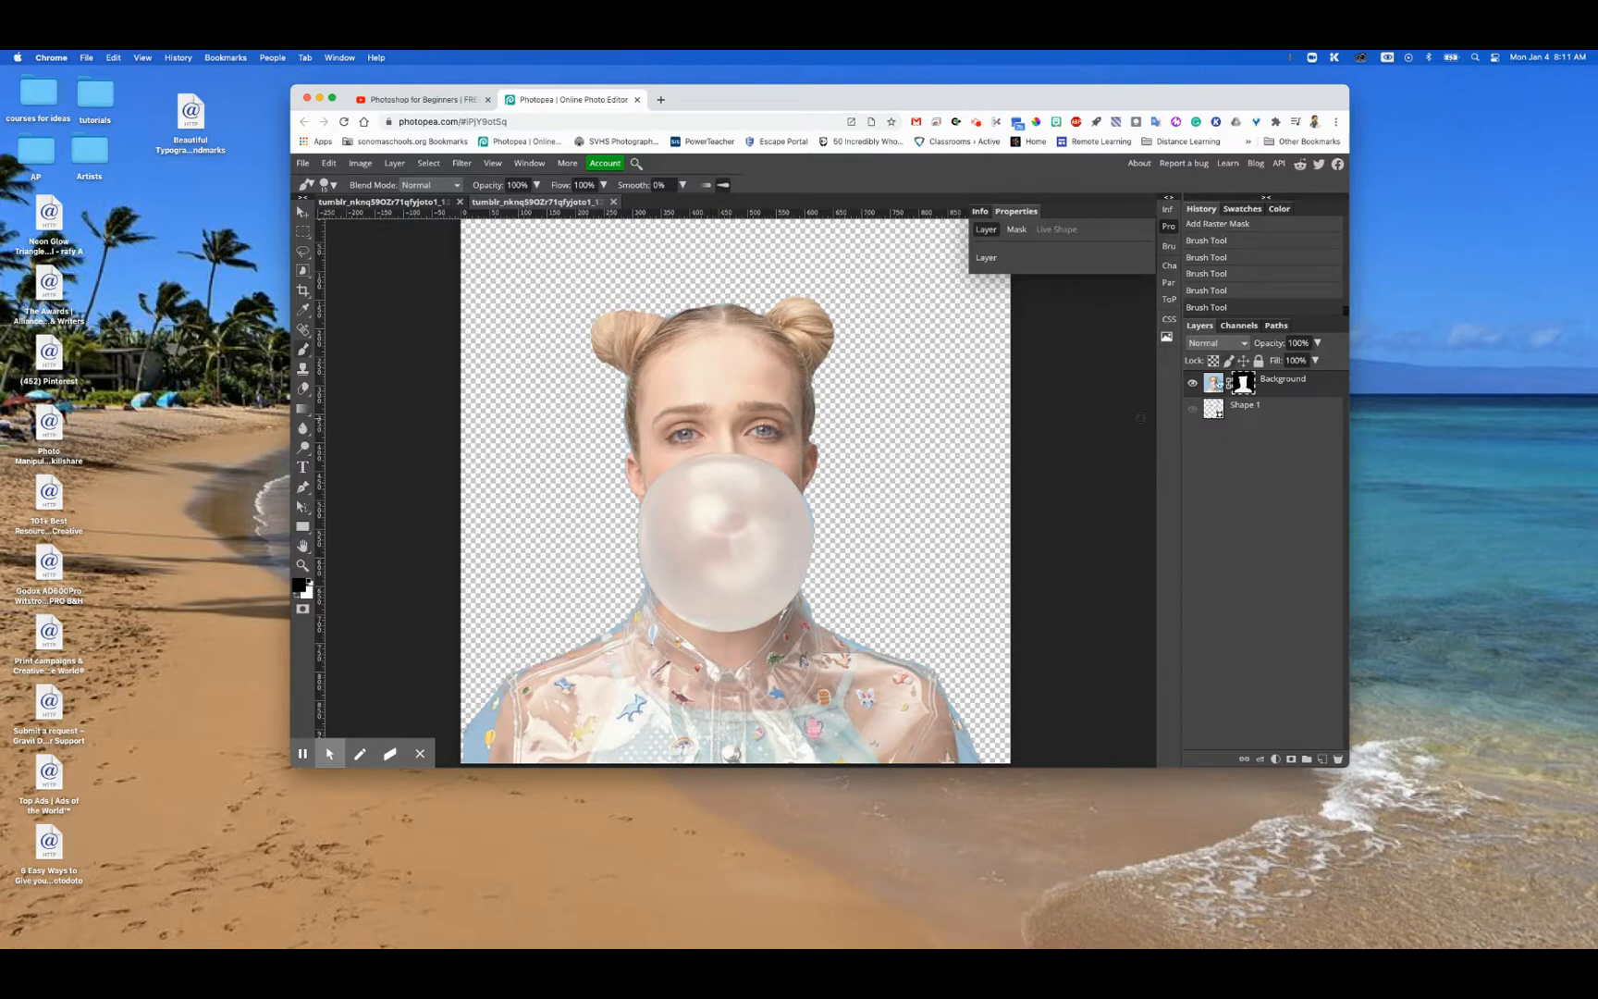
- Delete the Shape 1 layer
left_click_drag(1211, 410, 1331, 763)
left_click(1219, 415)
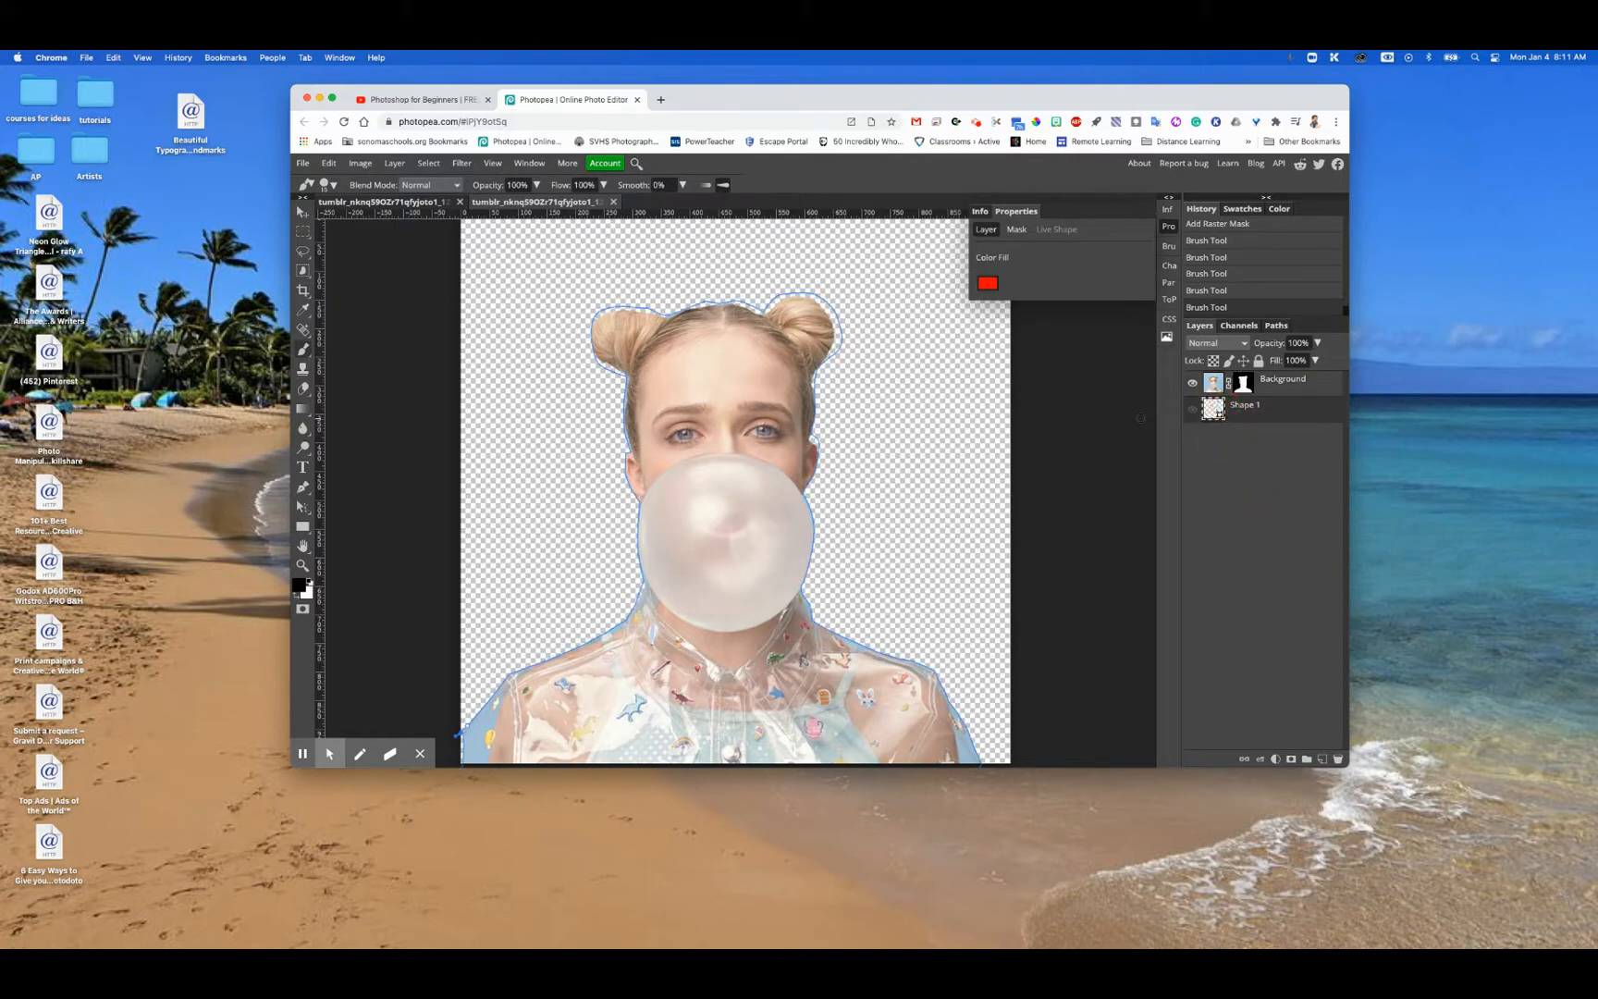
key("Delete")
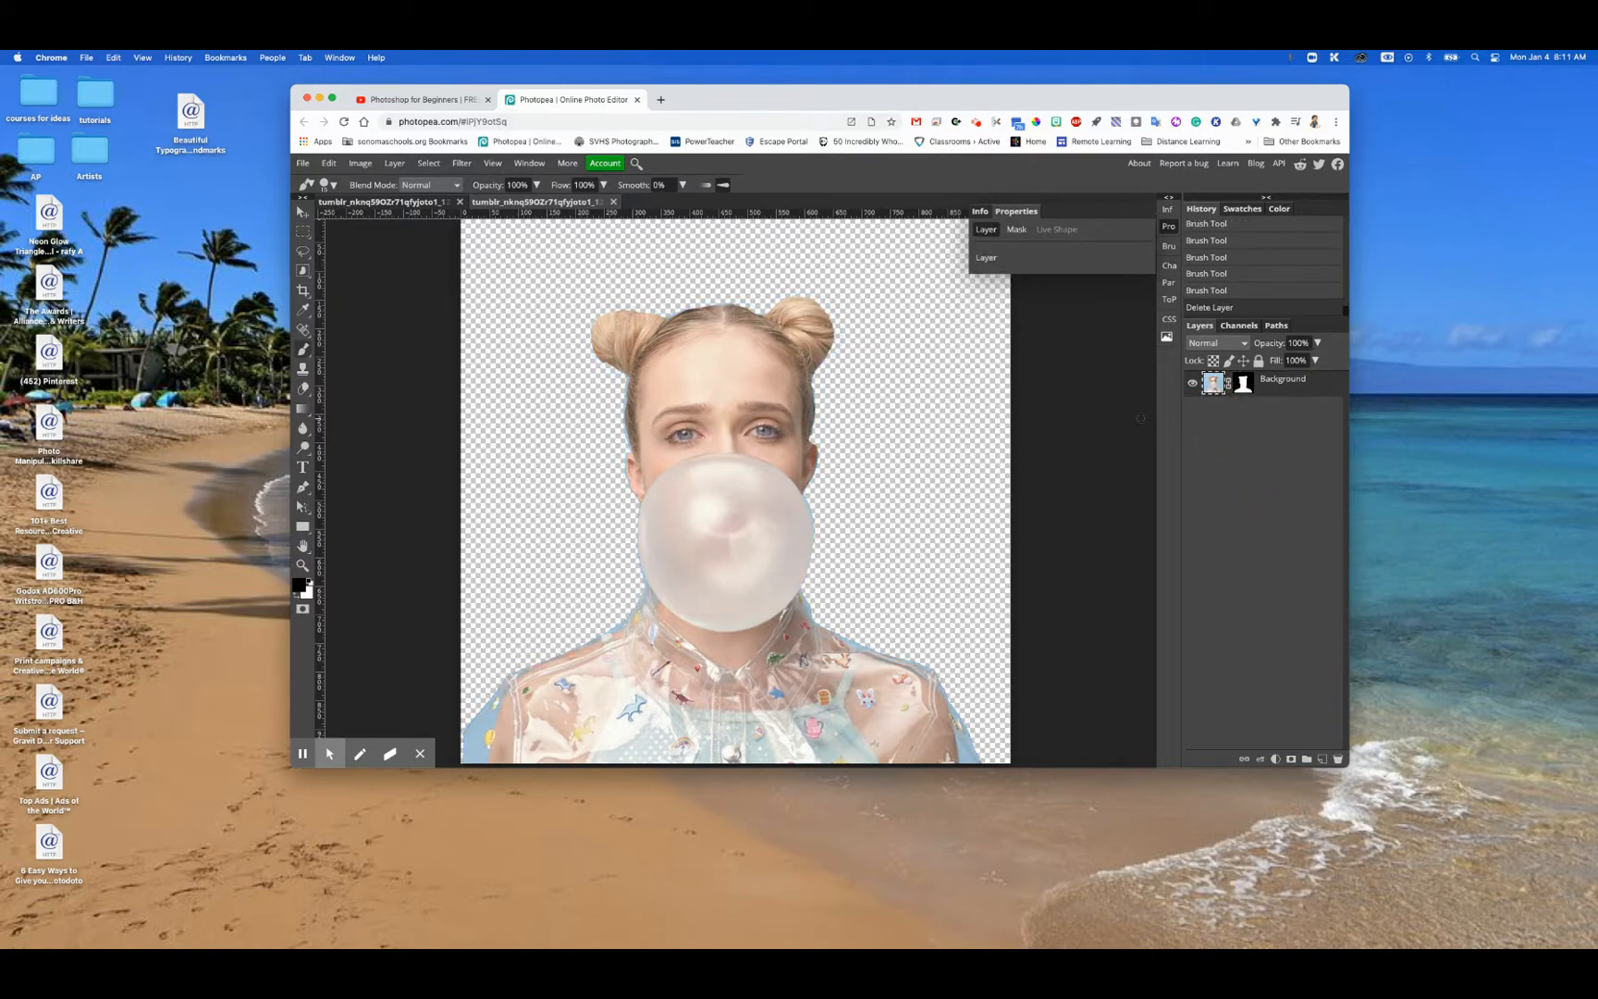
- Add a gradient fill layer and set the gradient's starting color stop to pink
left_click(1275, 759)
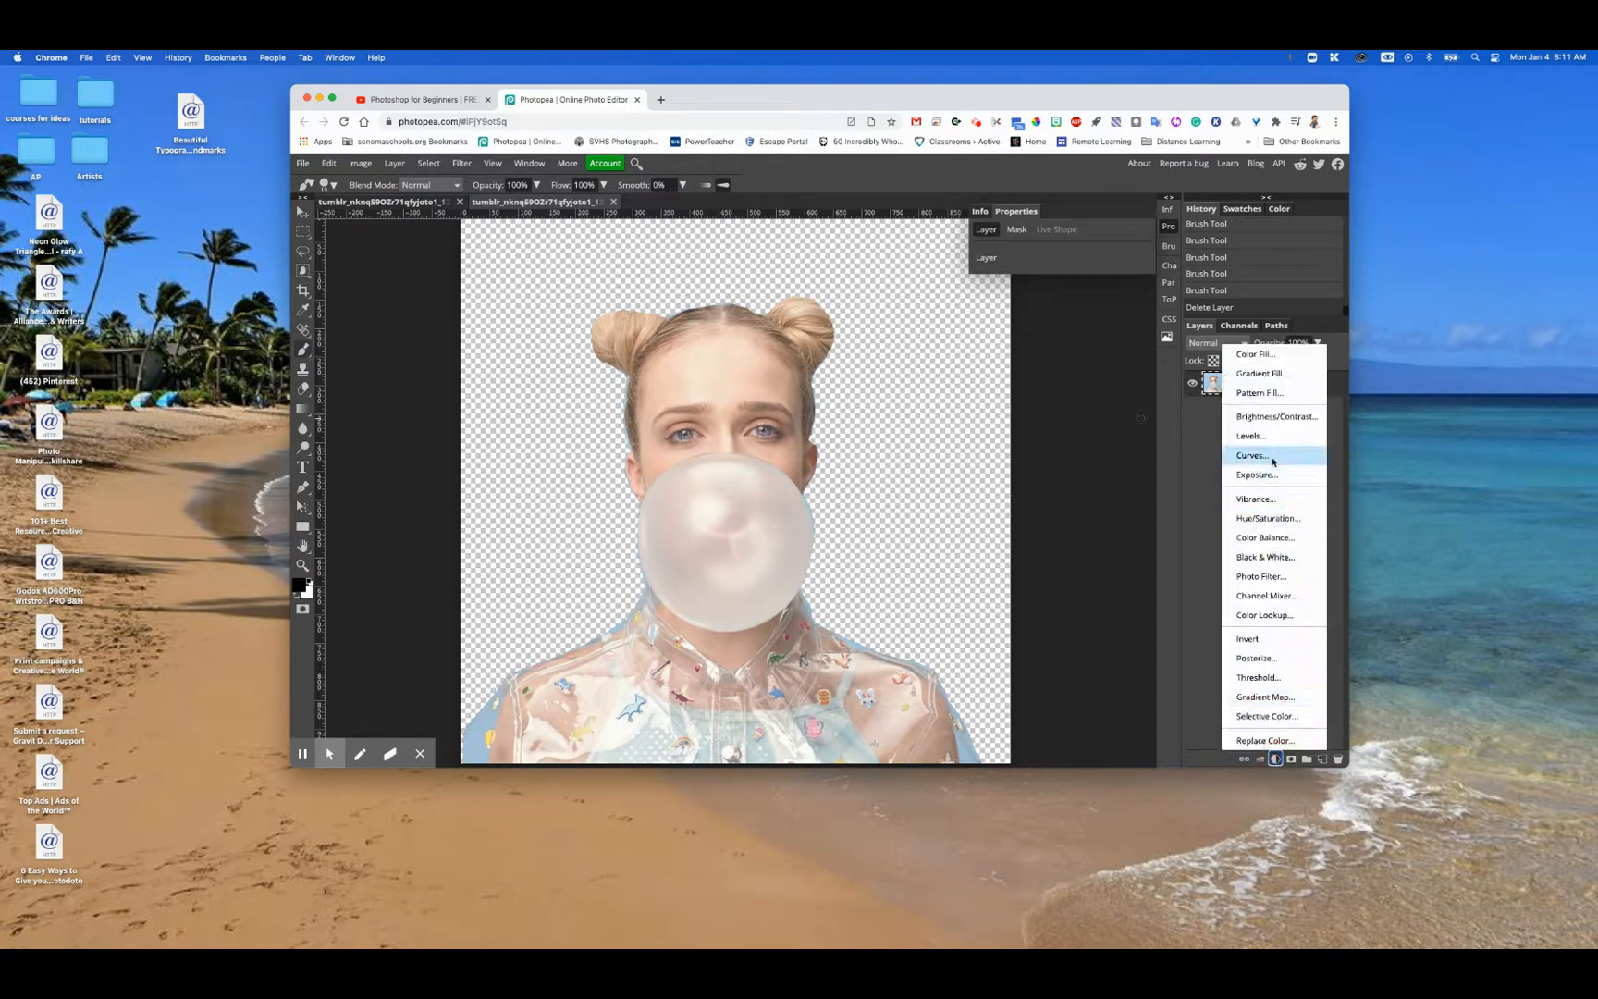
left_click(1262, 373)
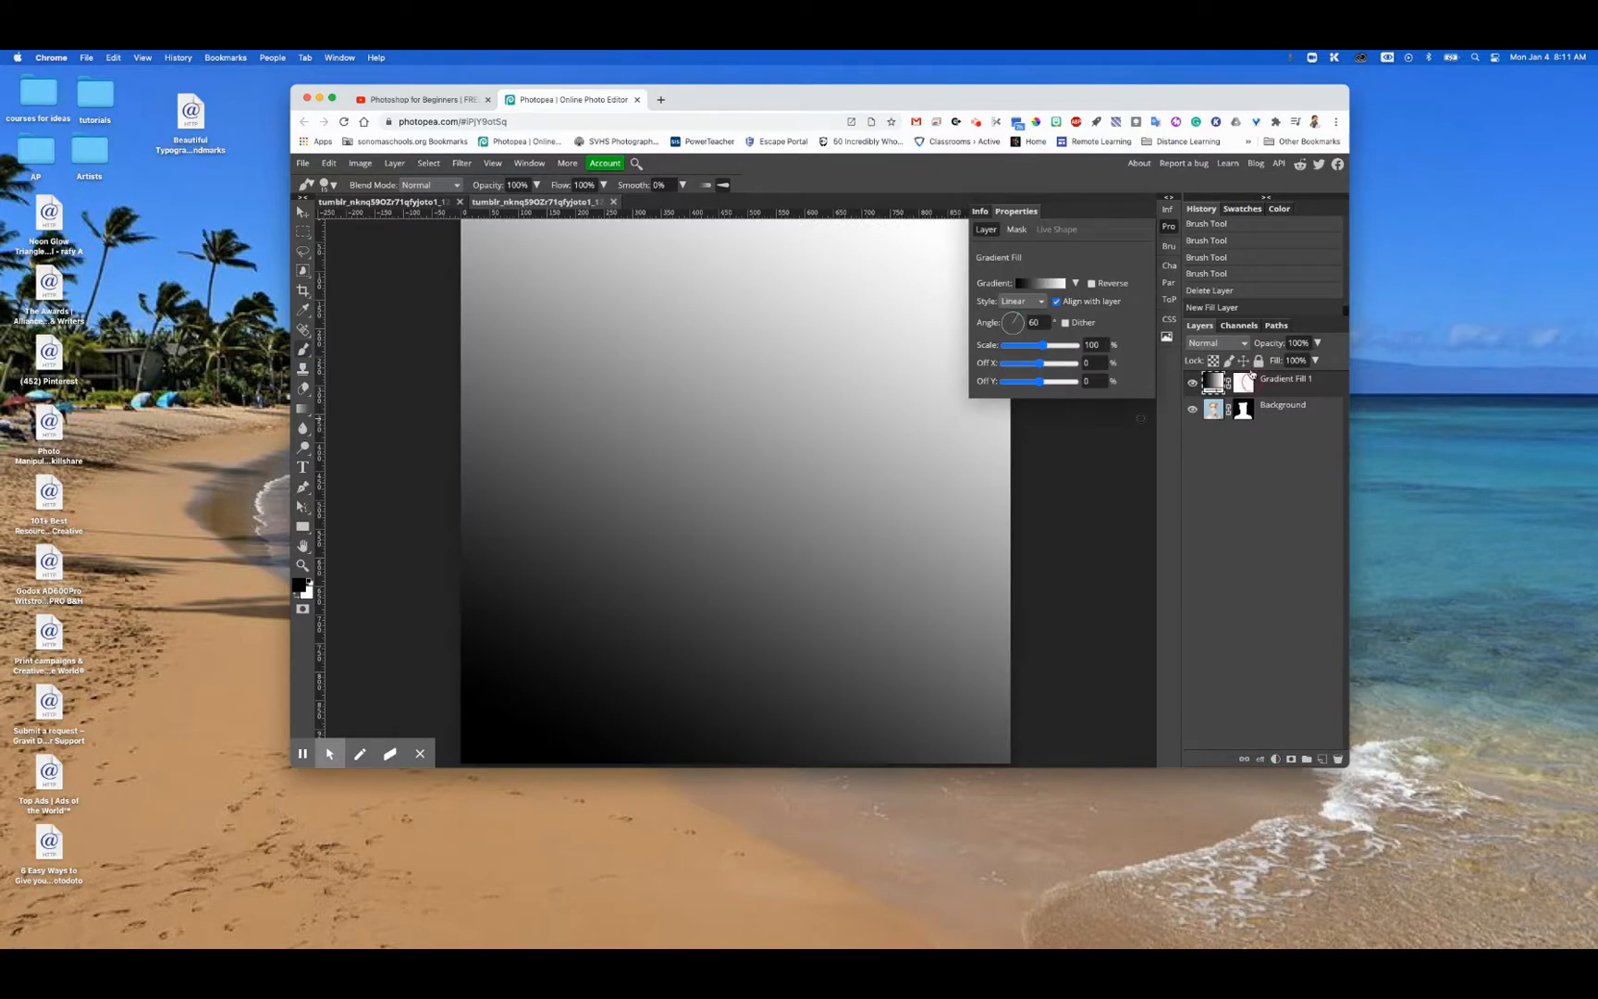
left_click(1032, 286)
left_click(402, 389)
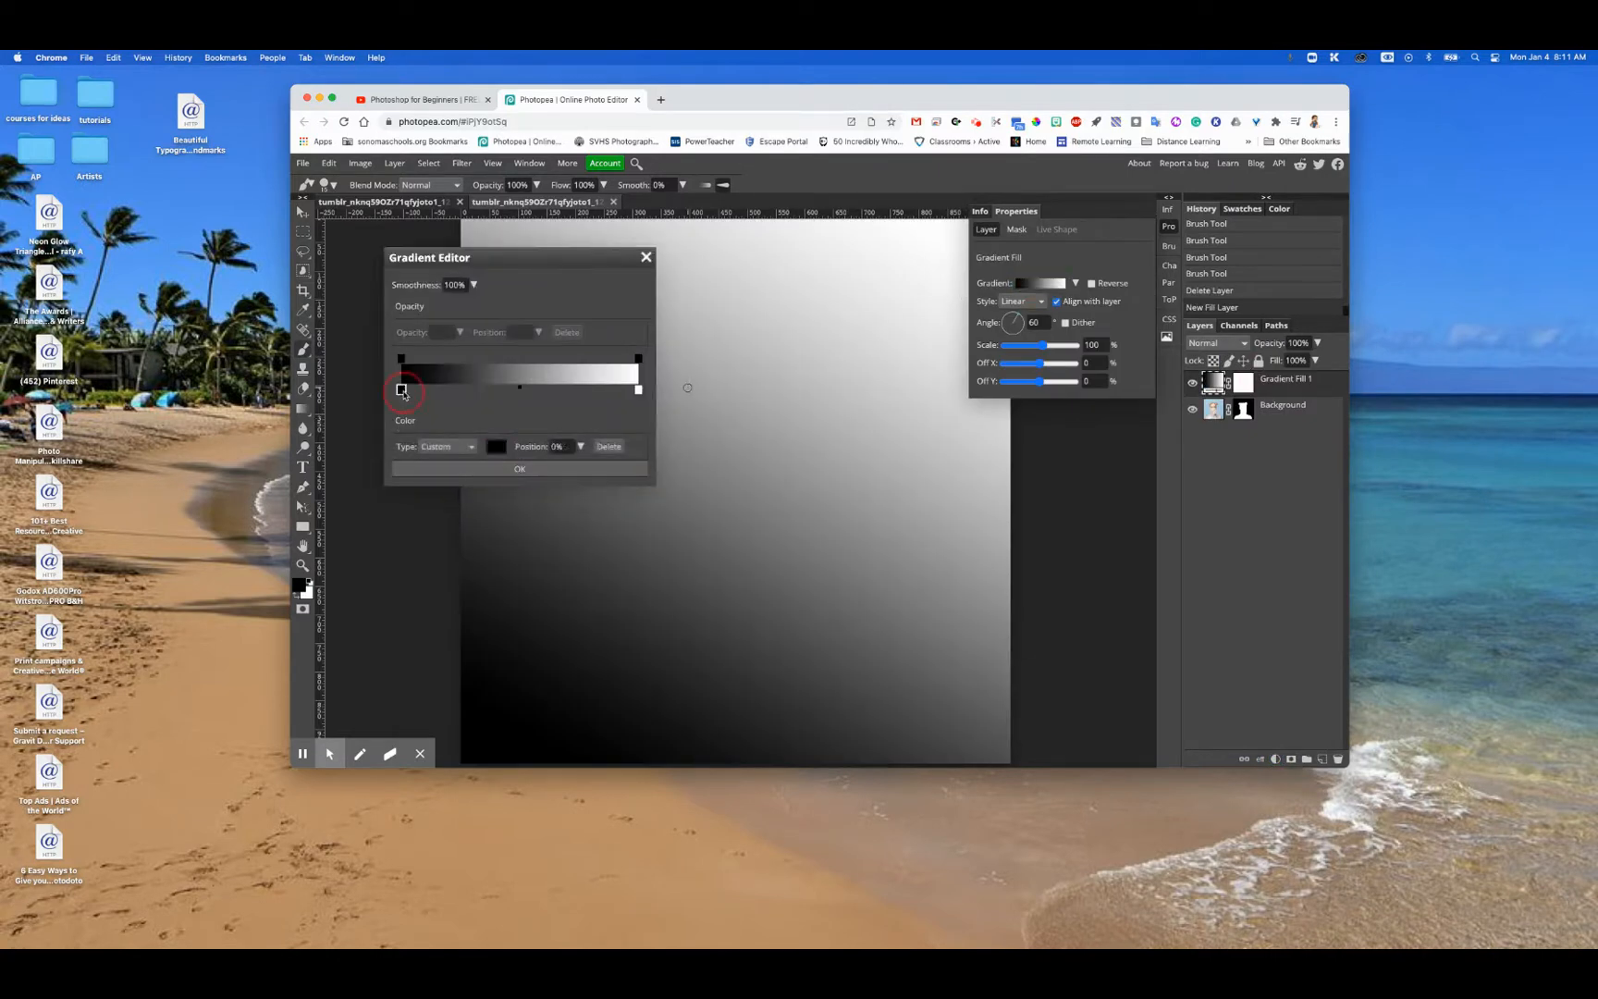
left_click(401, 389)
double_click(725, 482)
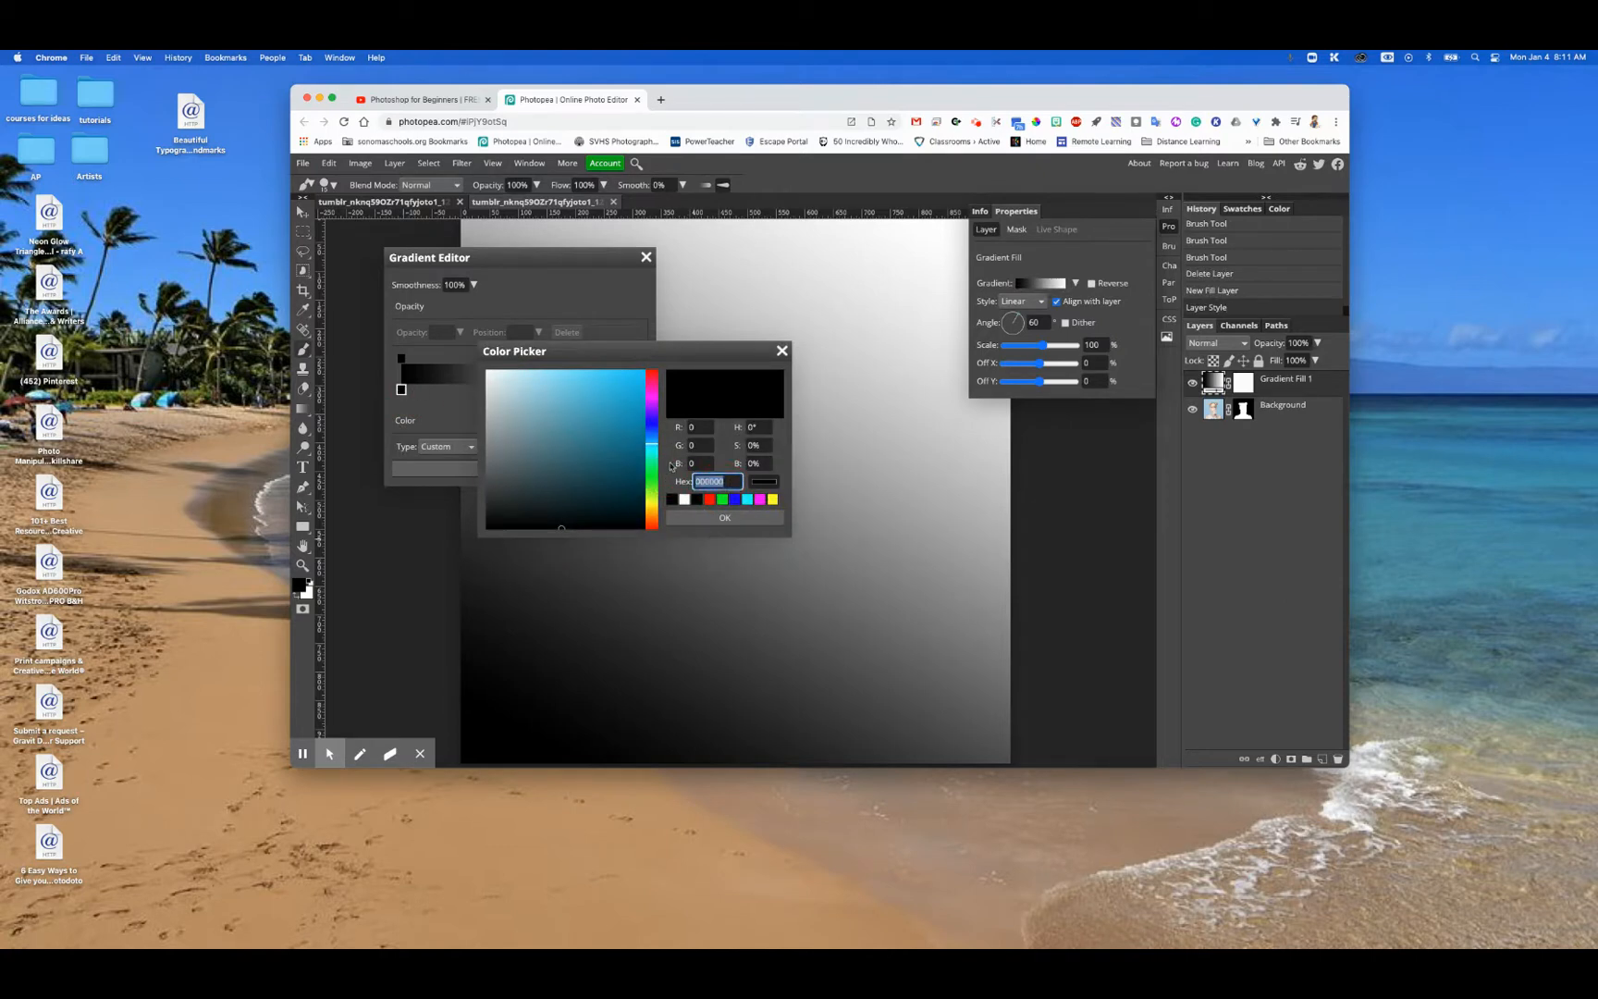
type("f")
left_click(726, 518)
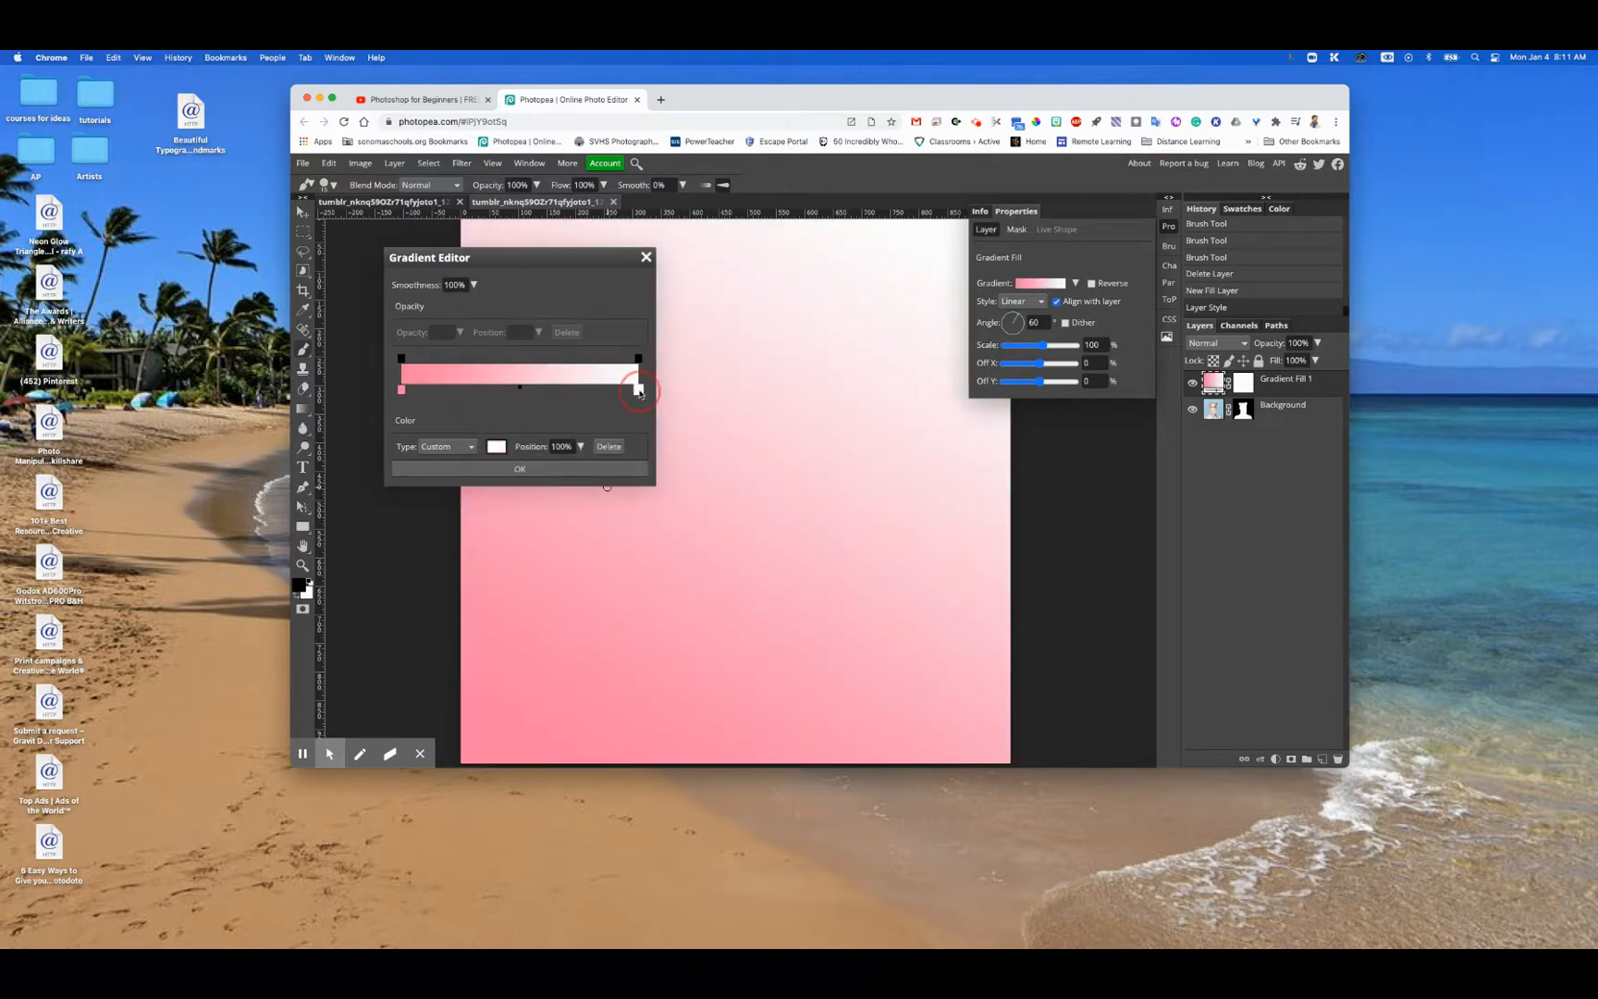
- Set the gradient's ending color stop to hex 7dd8ef and accept the gradient
double_click(638, 391)
left_click(717, 483)
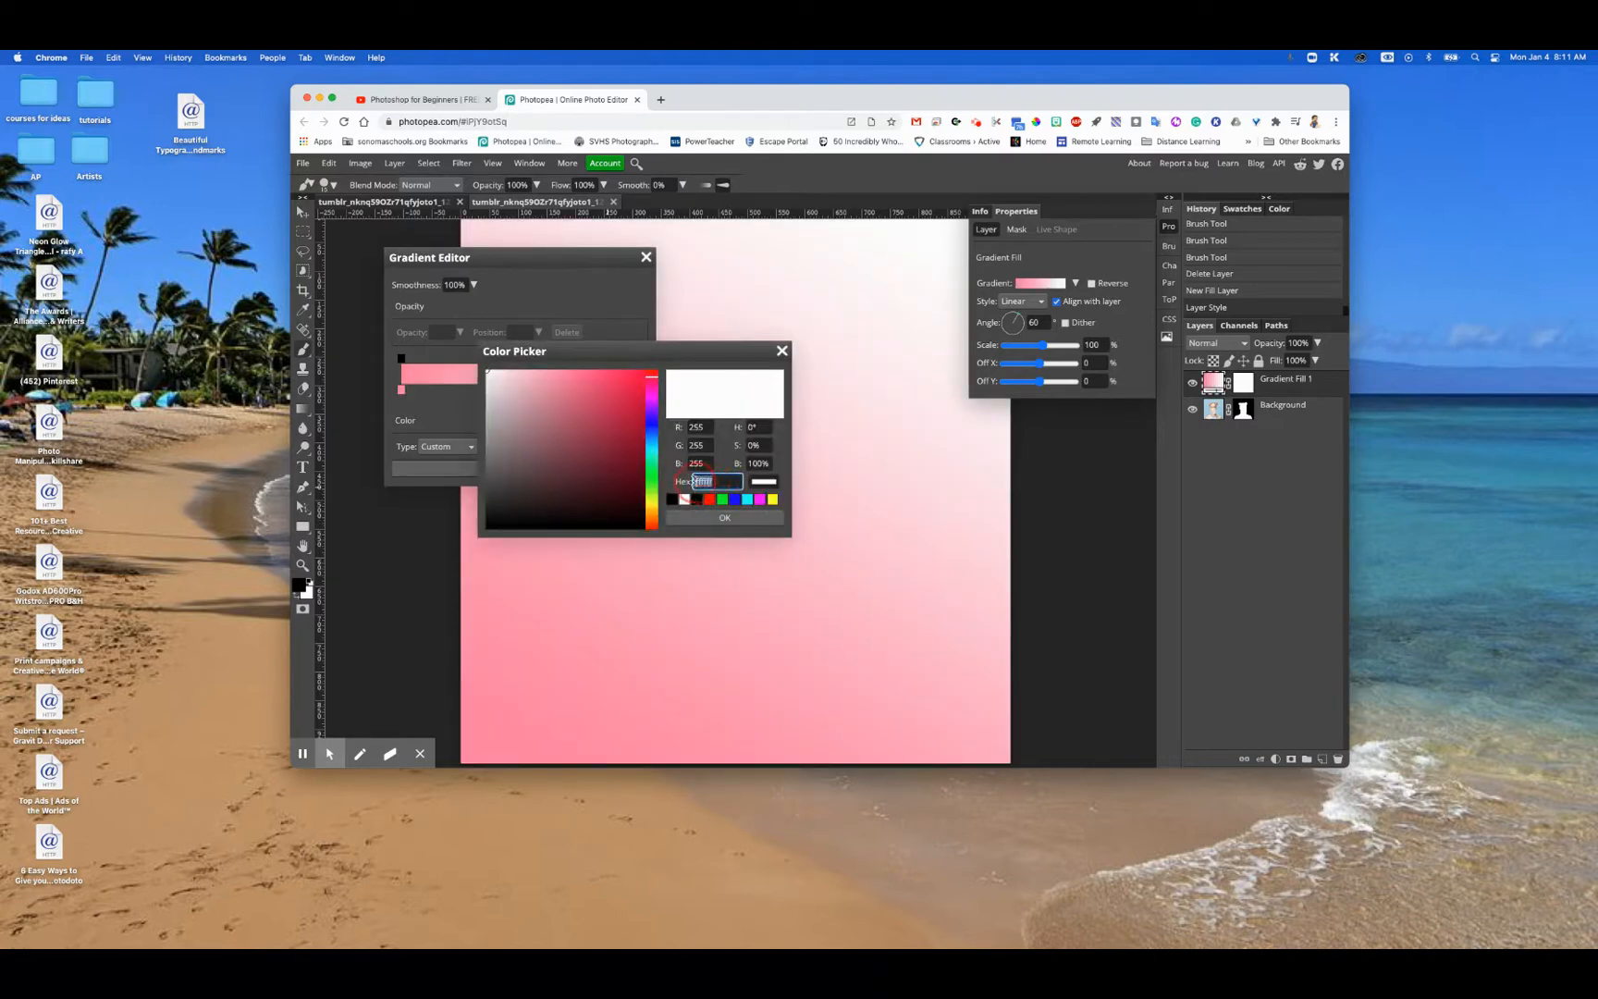
type("7dd8ef")
left_click(708, 518)
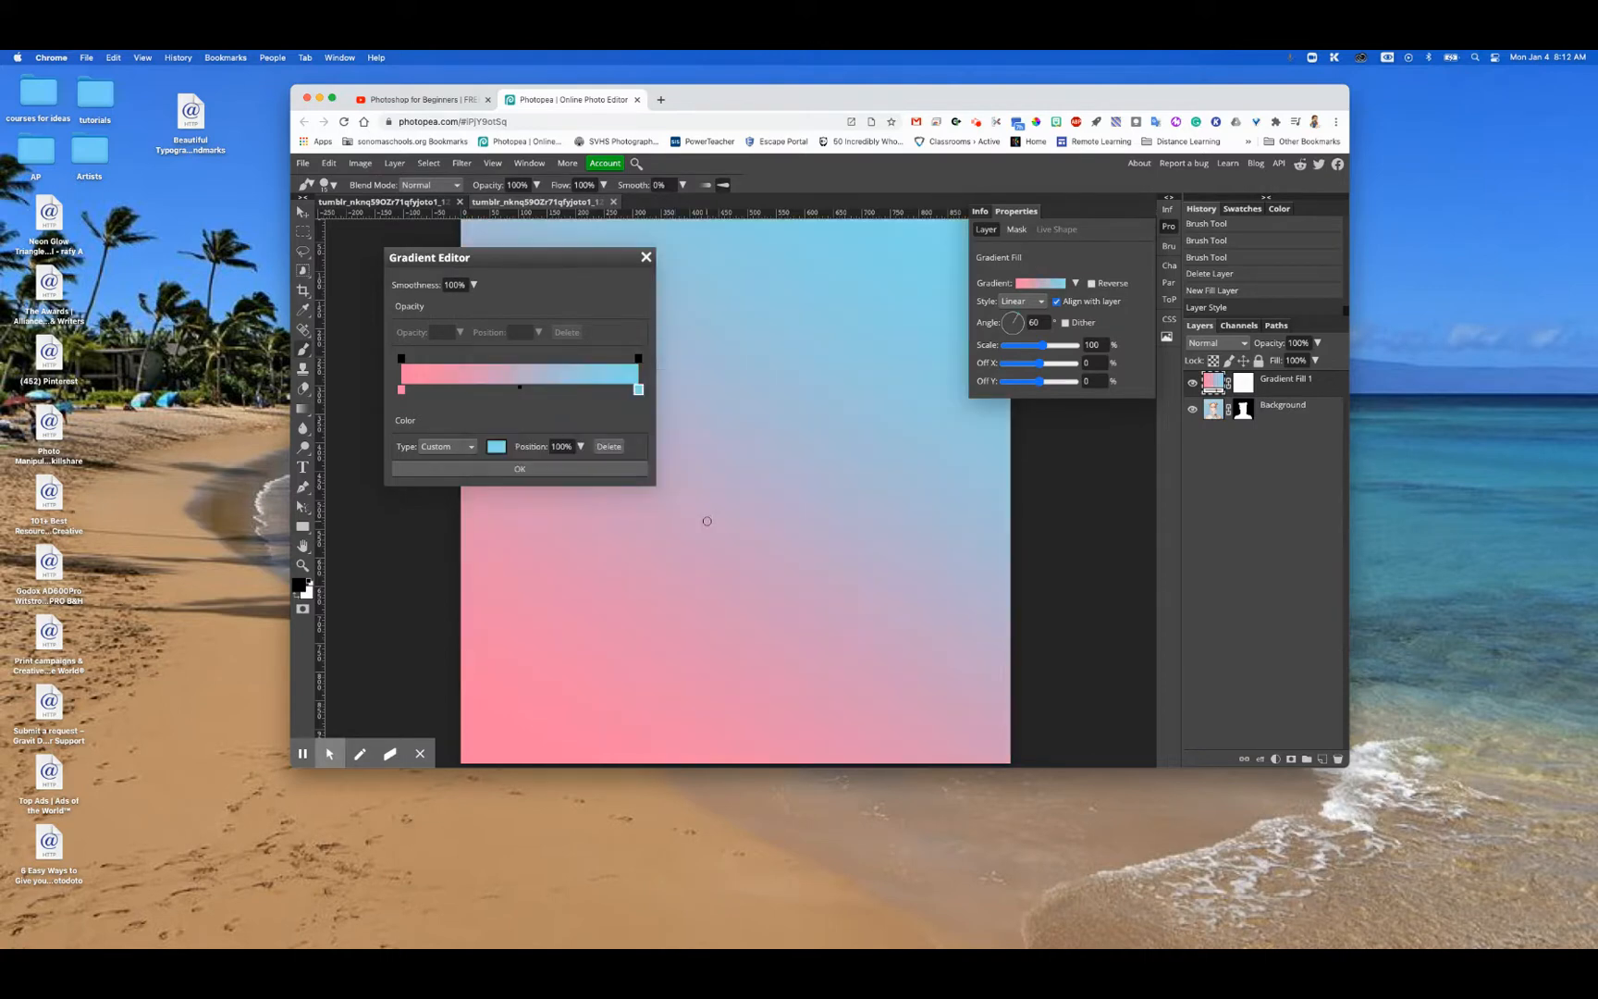
left_click(592, 470)
- Move the gradient fill layer below the Background layer and touch up the Background mask beside the woman's hair with the Brush
left_click_drag(1222, 382, 1221, 421)
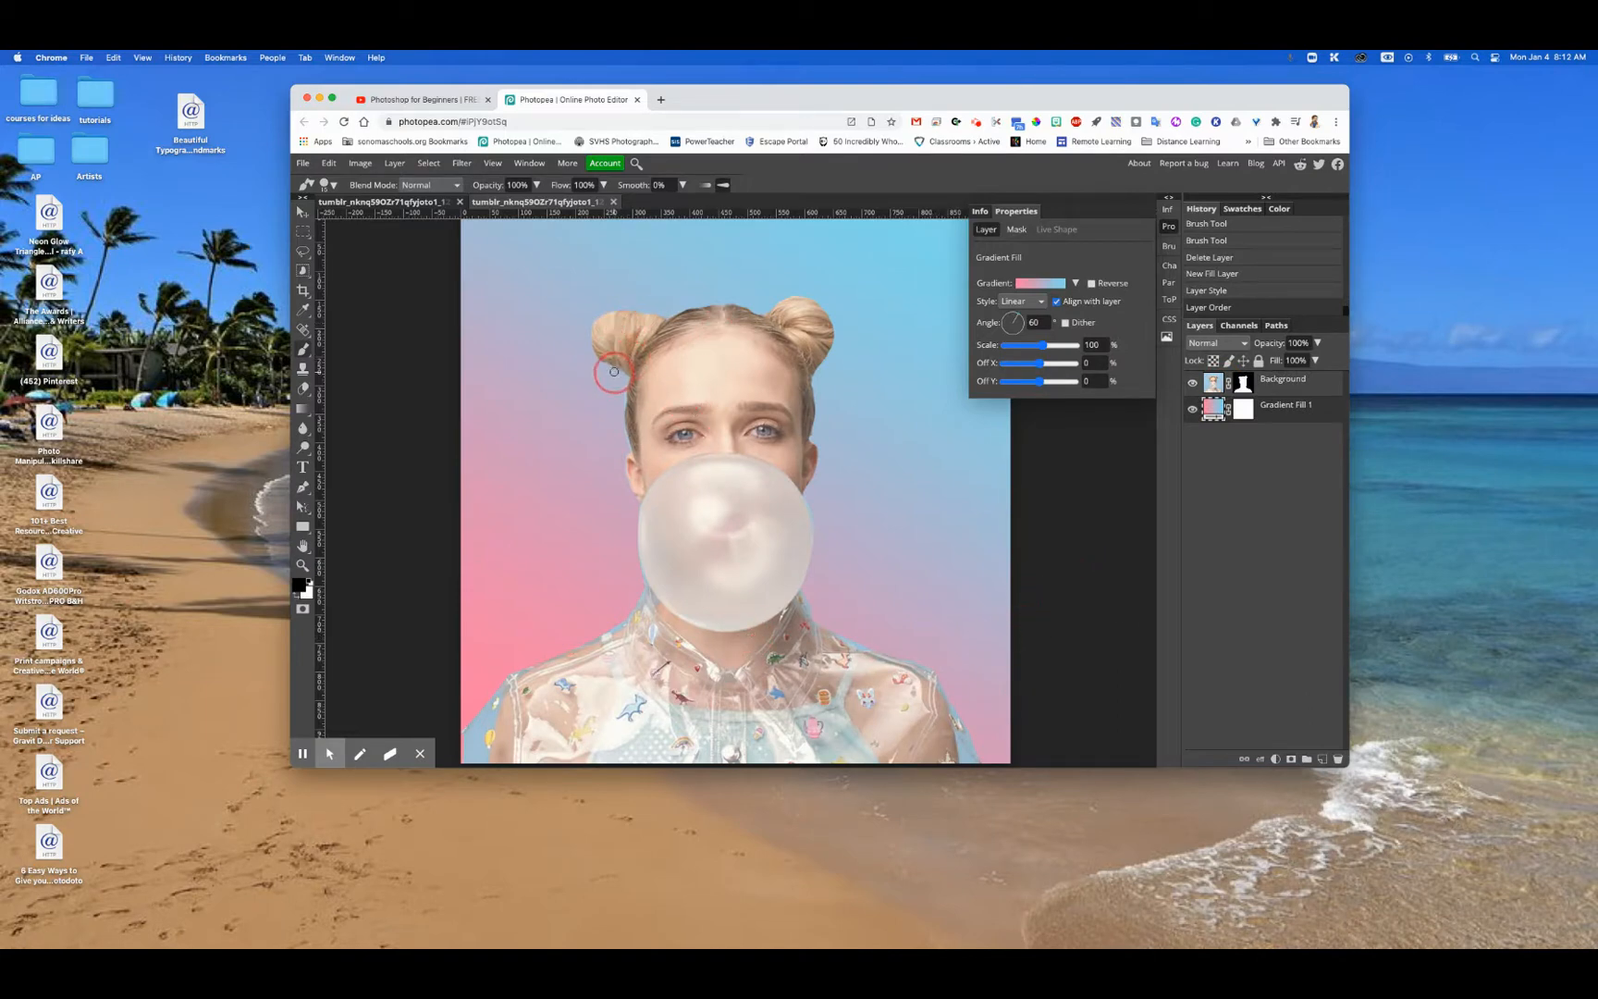
left_click(1243, 382)
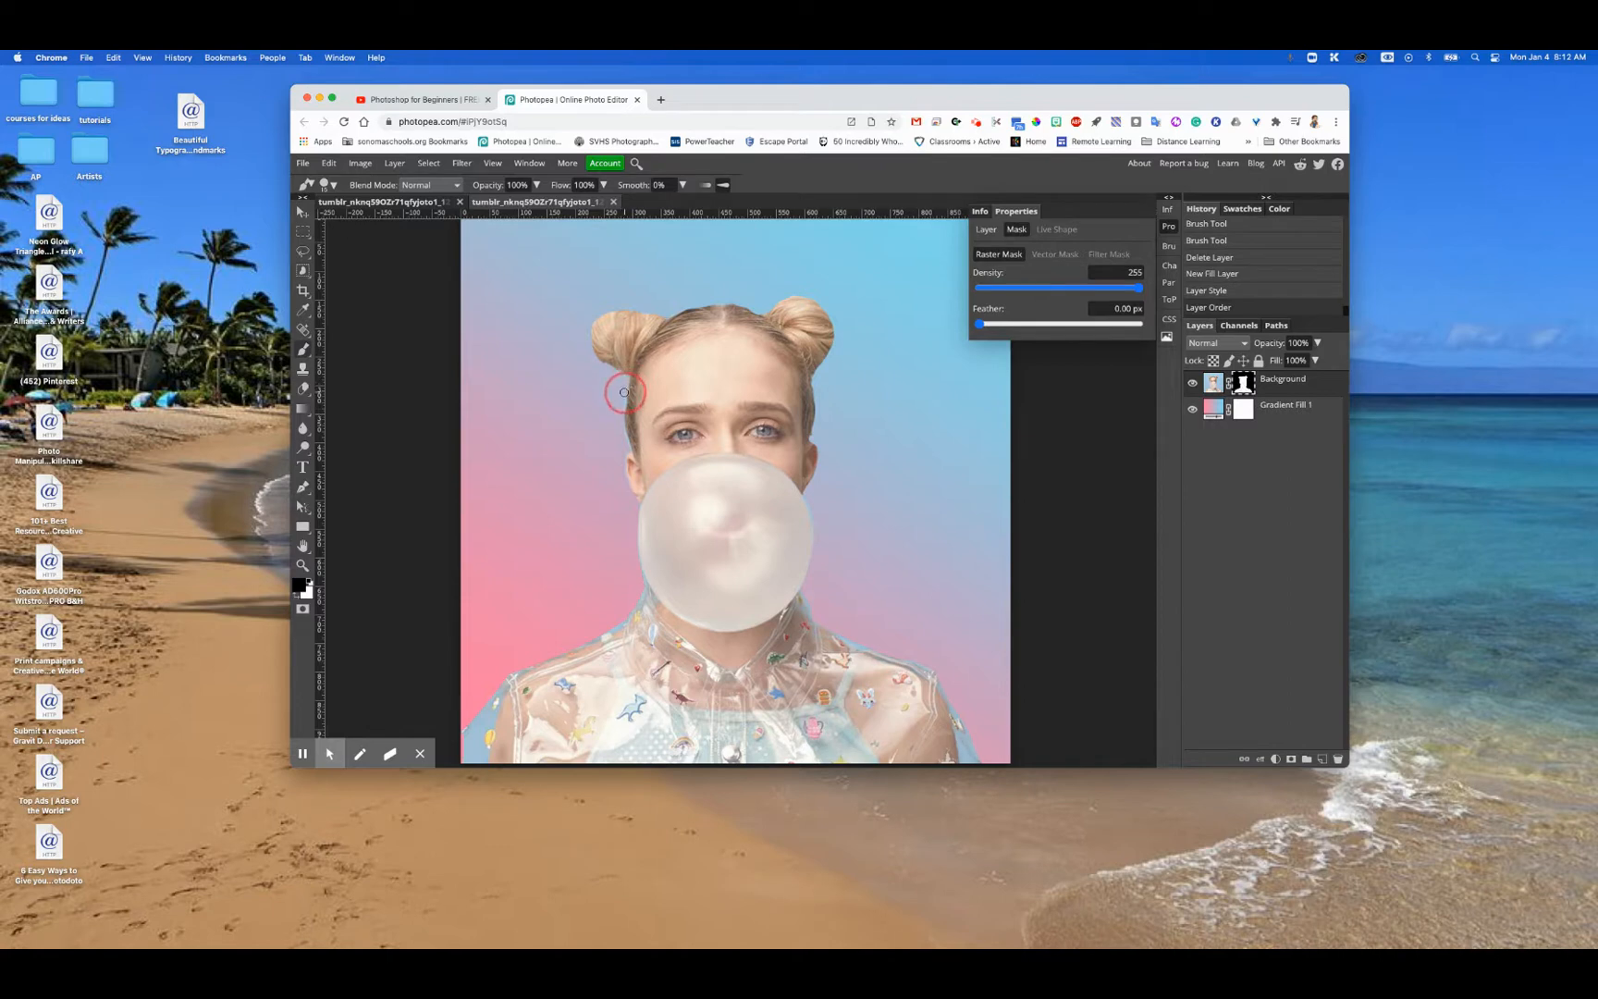
mouse_move(620, 409)
left_mouse_down()
mouse_move(632, 456)
mouse_move(625, 421)
left_mouse_up()
- Place the pexels clouds PNG from the Desktop into the document and move its layer directly below the Background layer
left_click(302, 163)
left_click(324, 221)
scroll(958, 398, "down", 5)
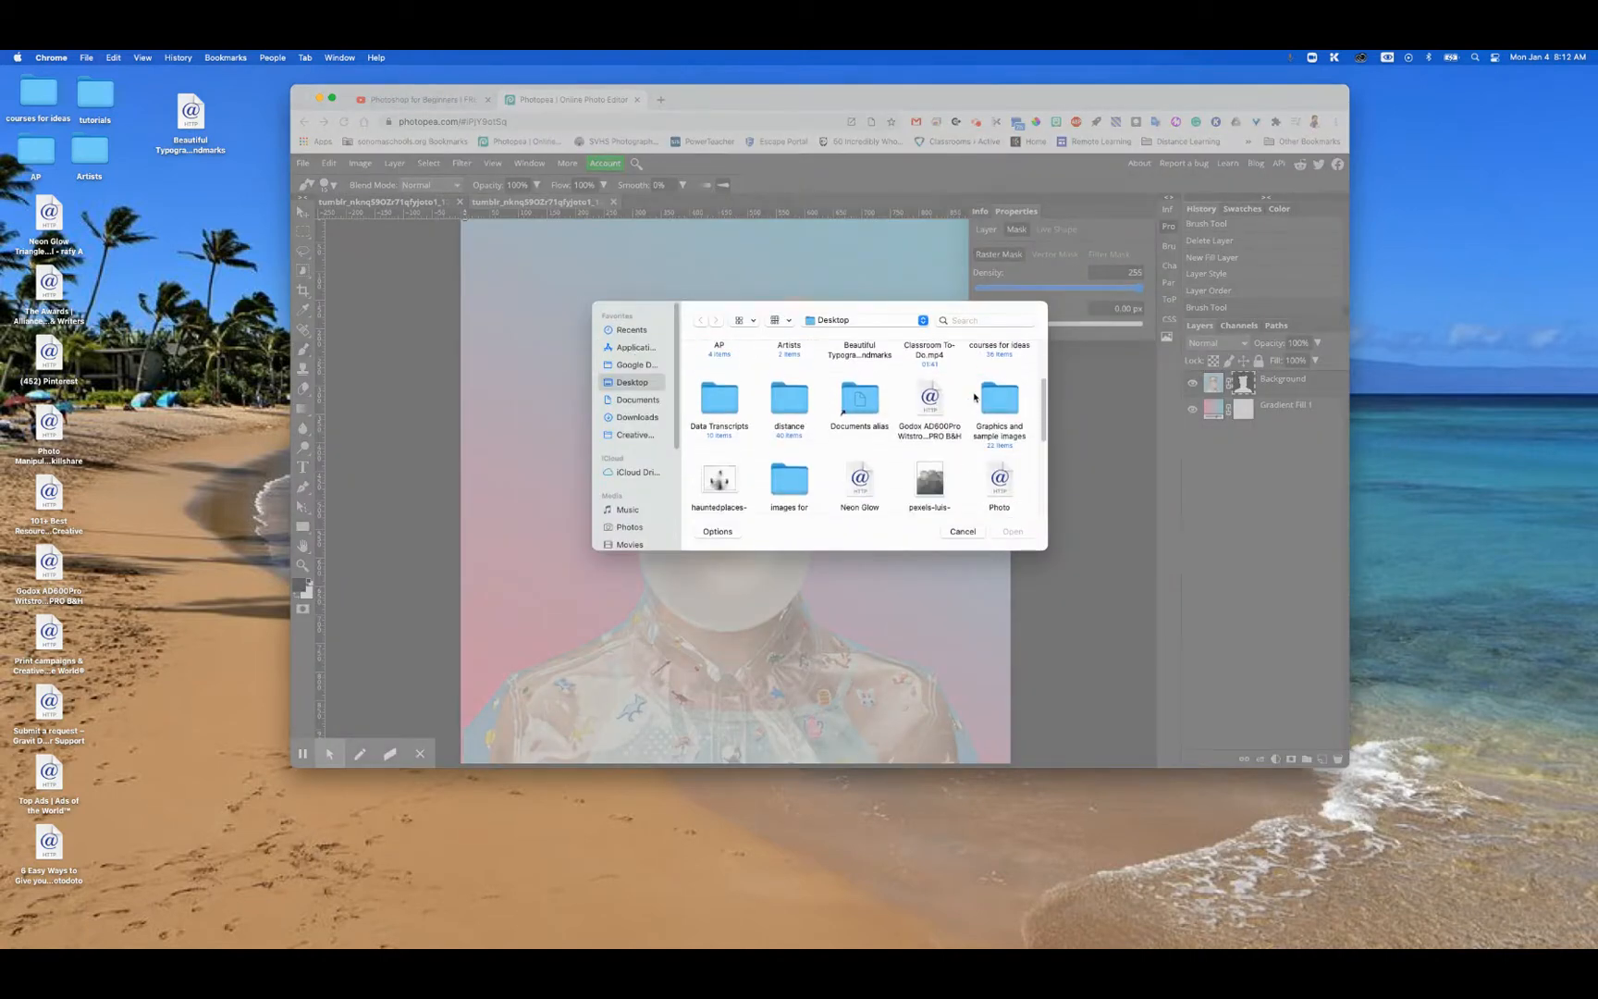
left_click(928, 390)
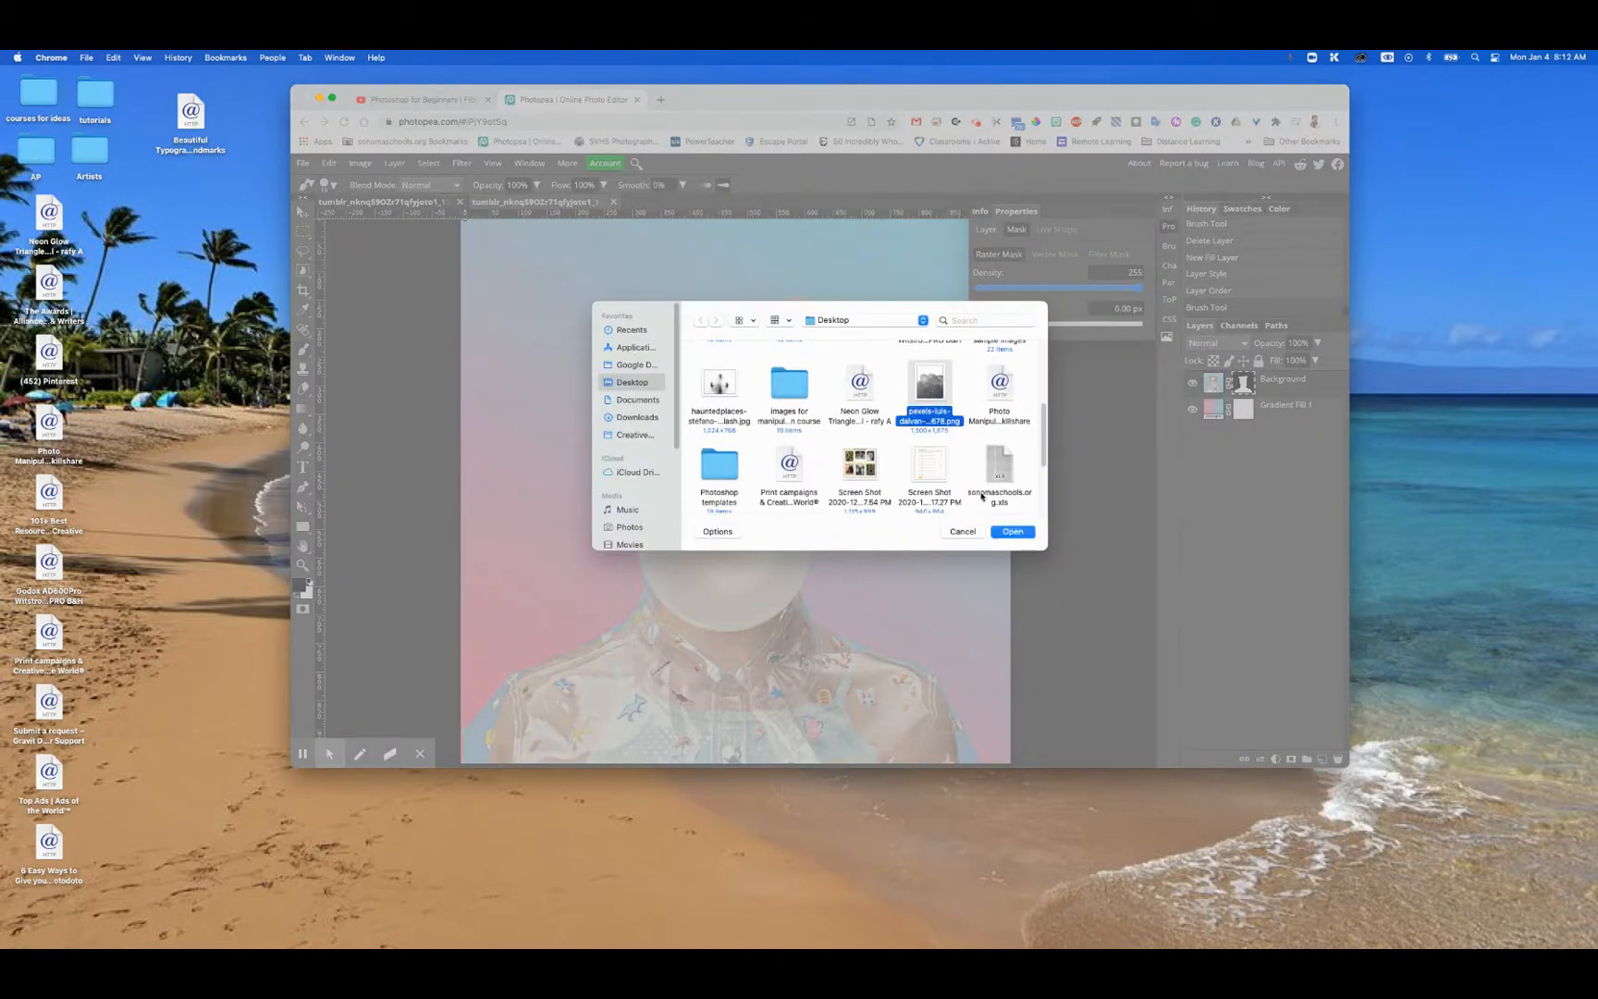
left_click(1010, 534)
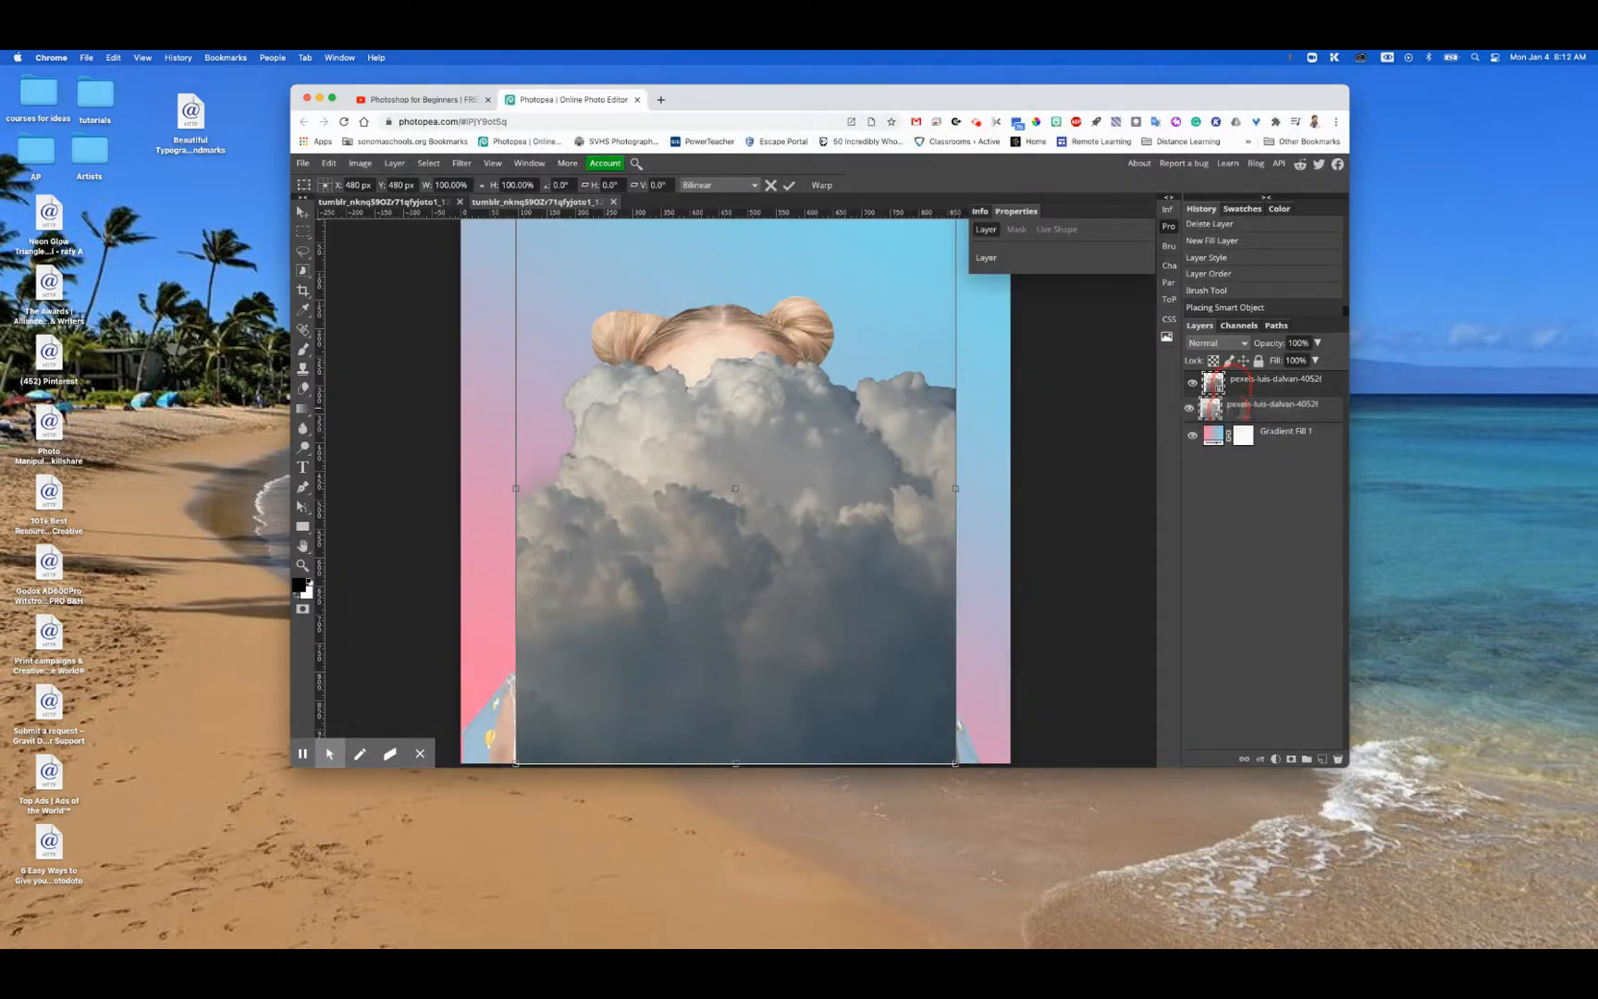
left_click(1233, 388)
left_click_drag(1233, 388, 1226, 409)
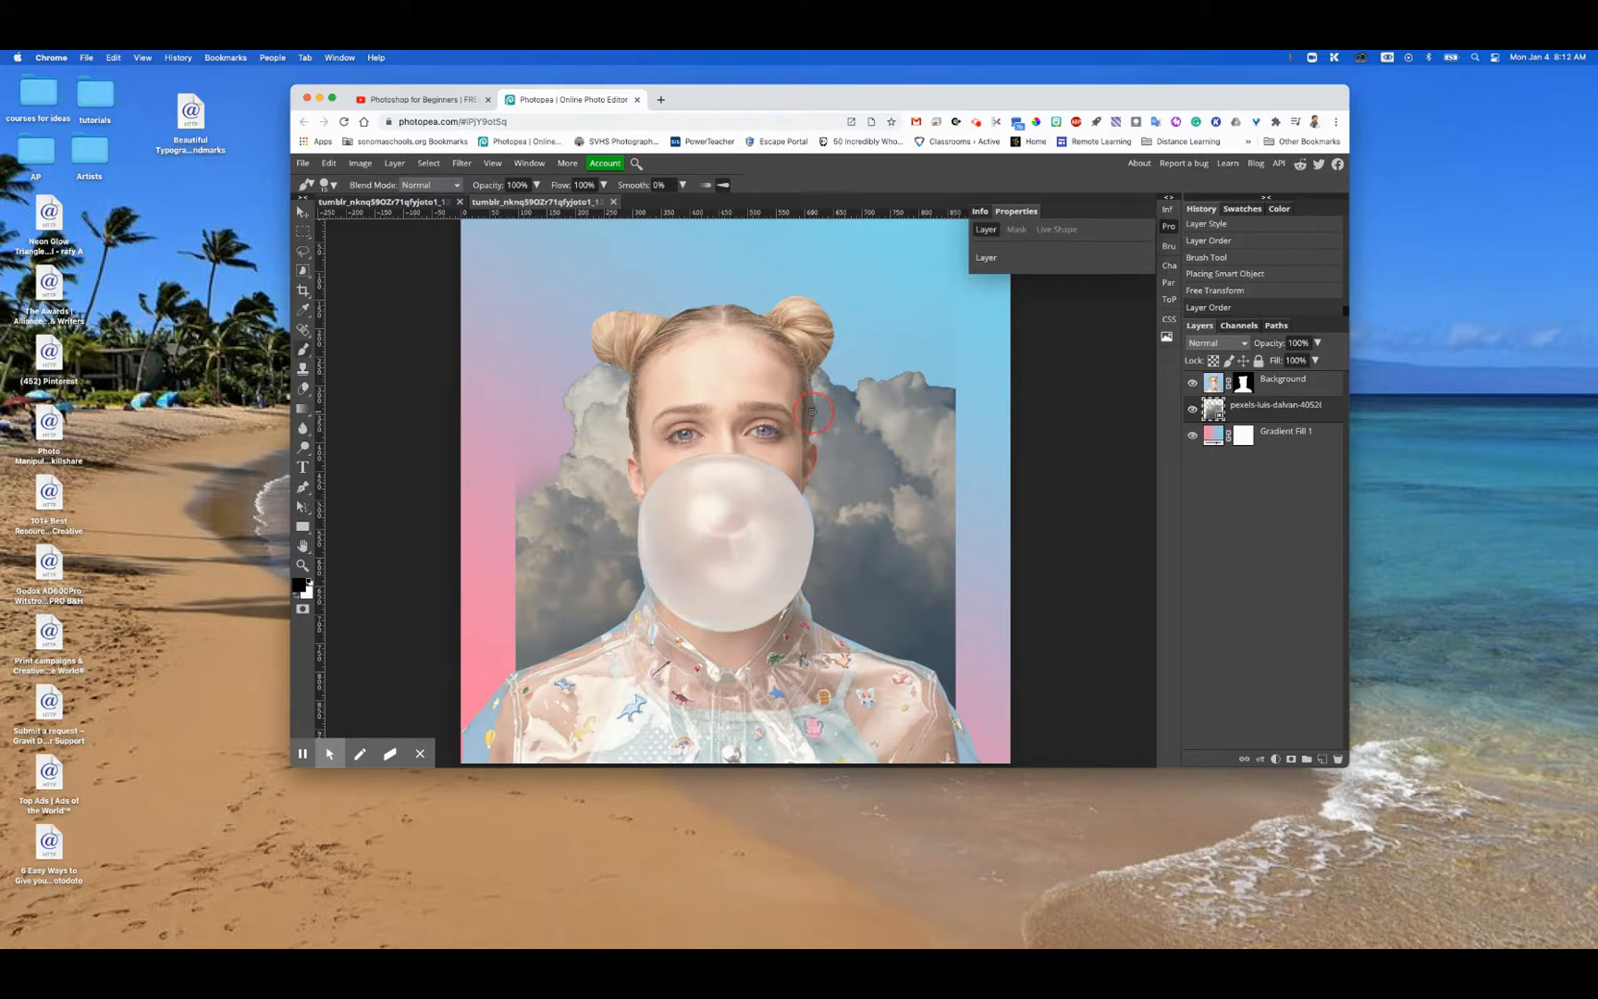
- Reposition the clouds lower and stretch them to about 130% width so they span the canvas behind the woman
left_click(301, 211)
left_click_drag(534, 463, 479, 490)
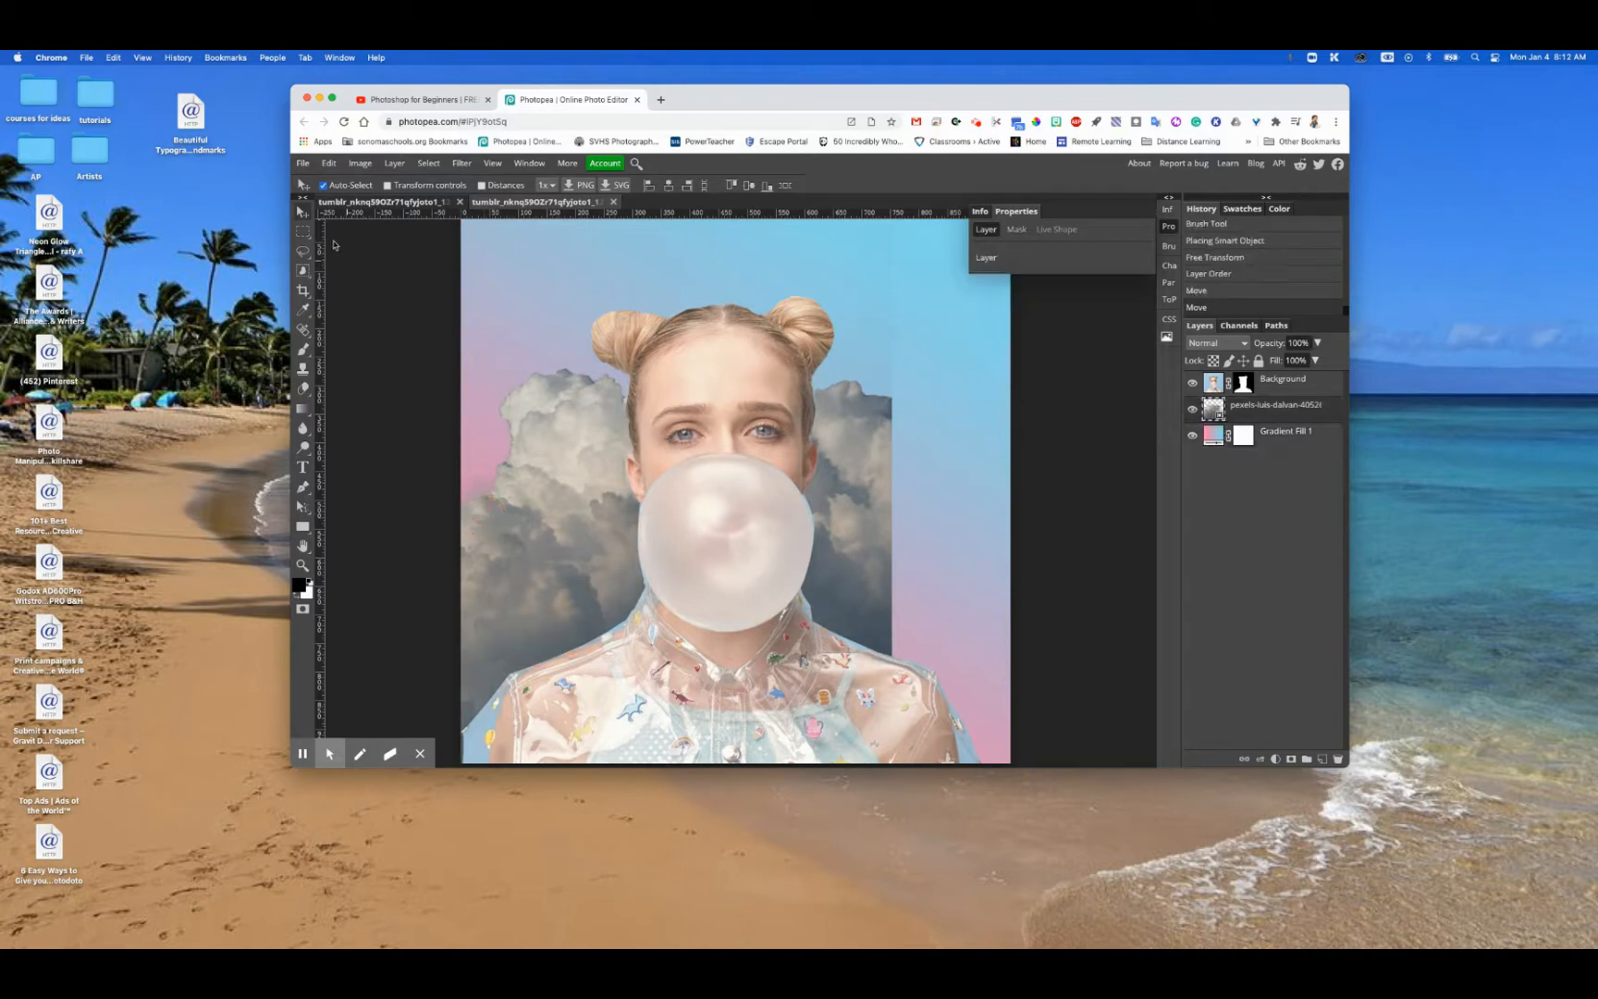
left_click(328, 163)
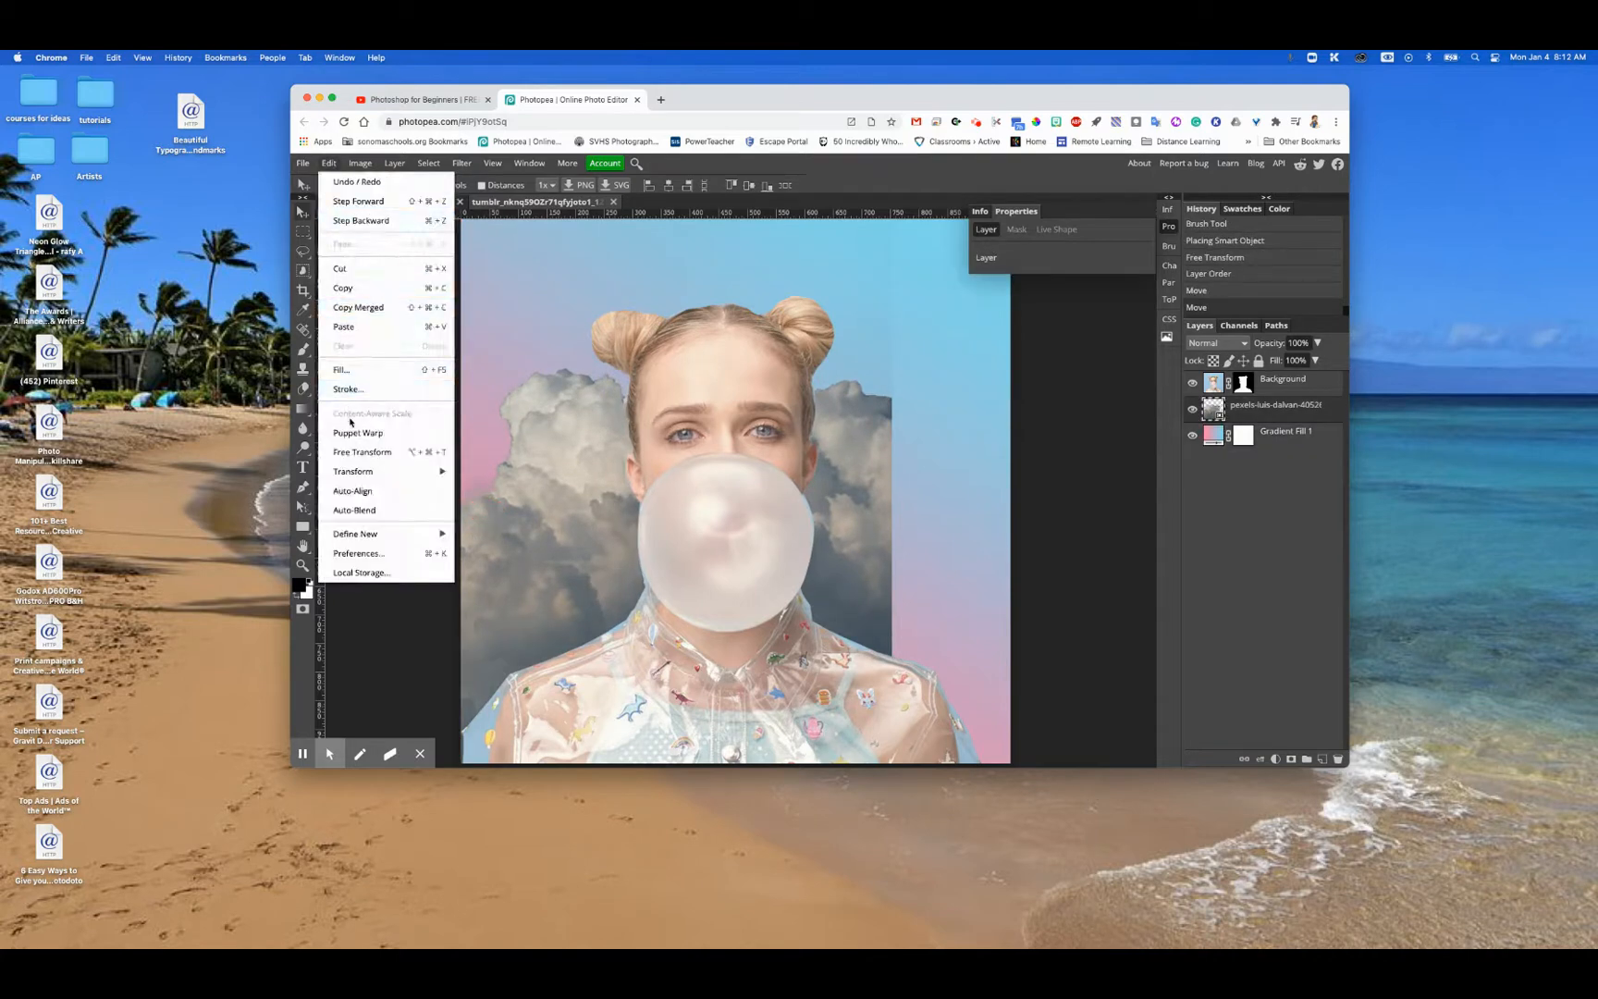
left_click(366, 452)
left_click_drag(892, 504, 1025, 499)
left_click_drag(949, 463, 940, 524)
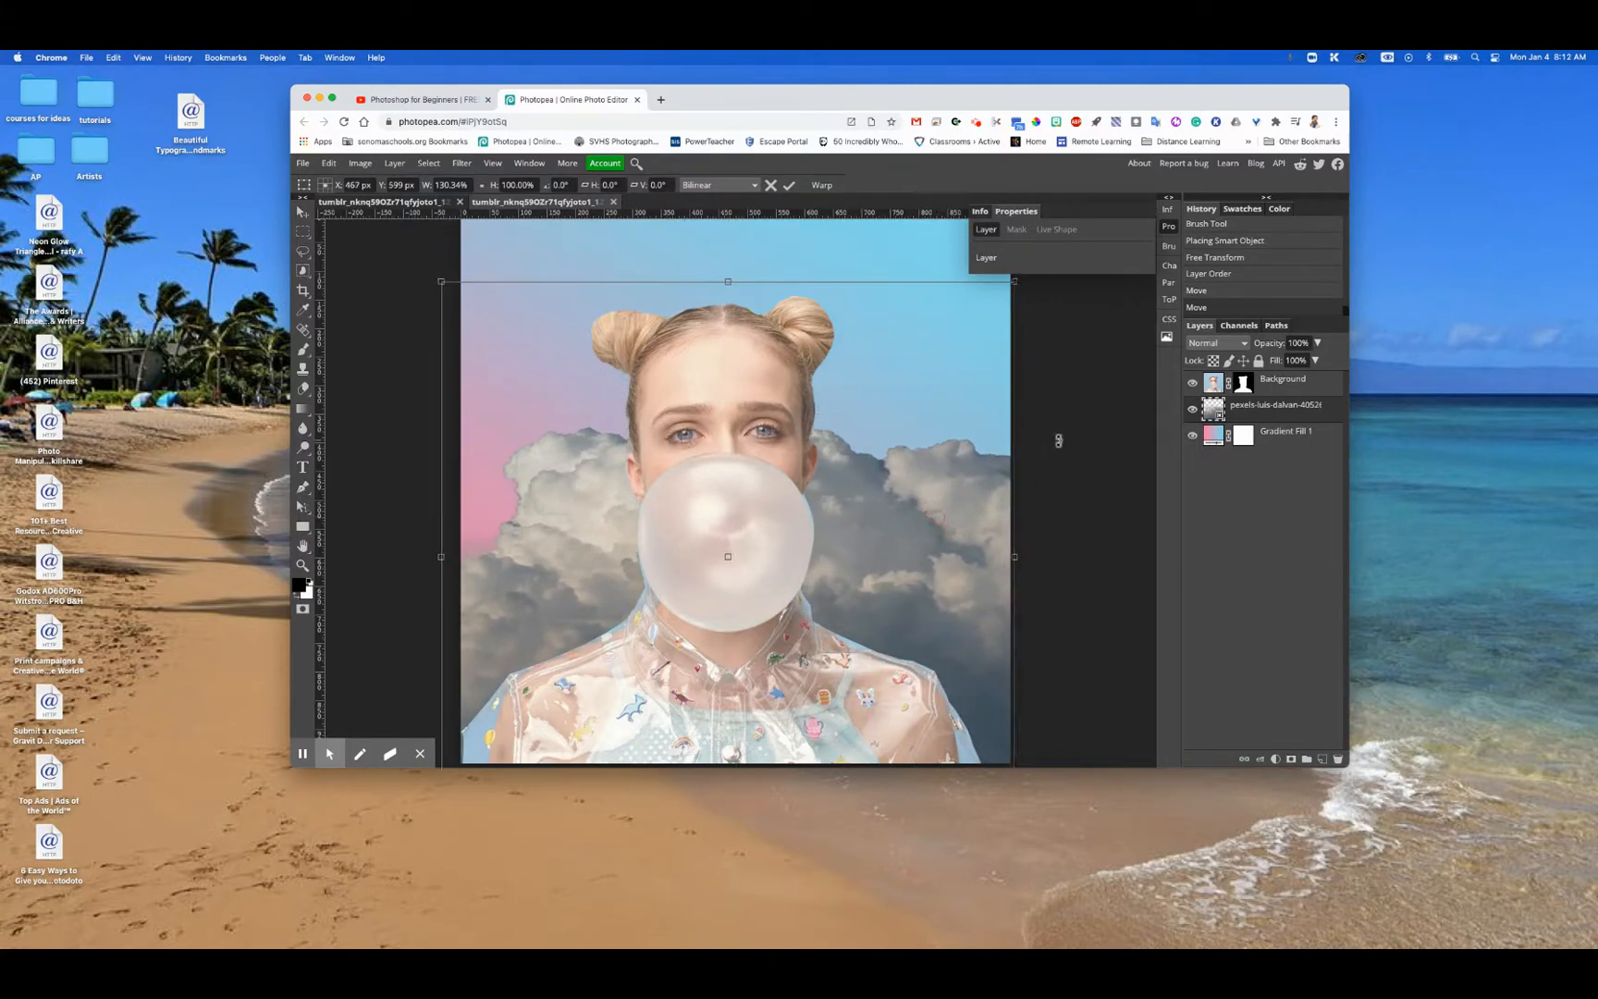
key("Return")
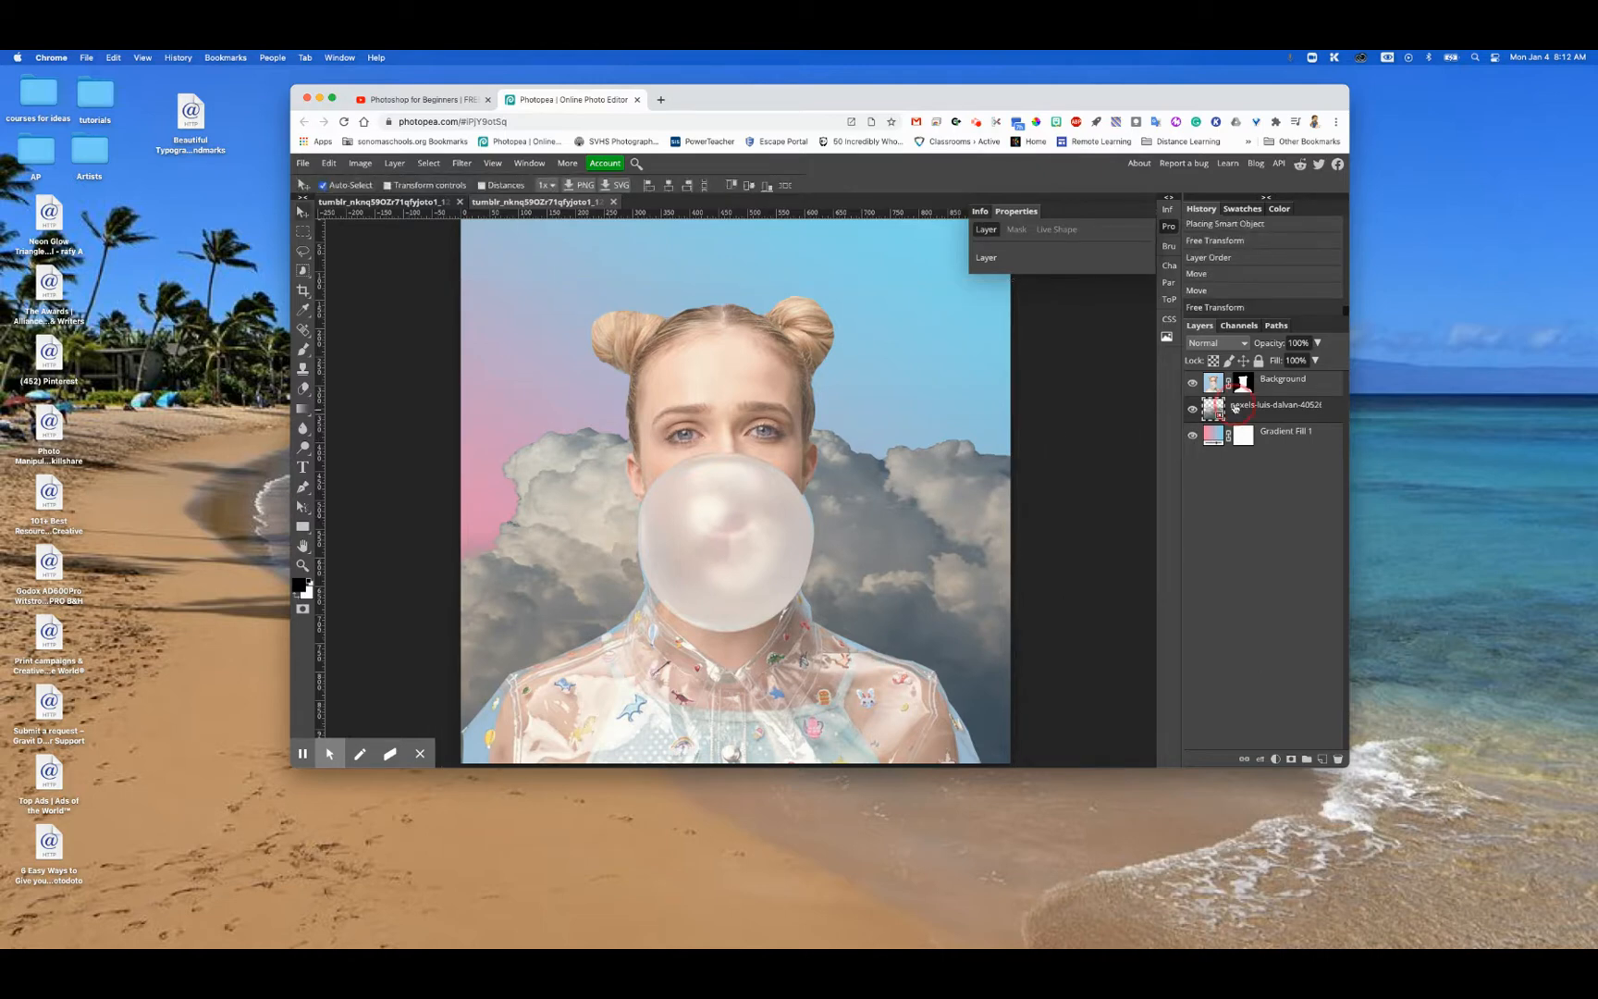
- Reduce the clouds layer's opacity to 48%
left_click(1317, 343)
left_click_drag(1323, 361, 1287, 369)
left_click(1275, 412)
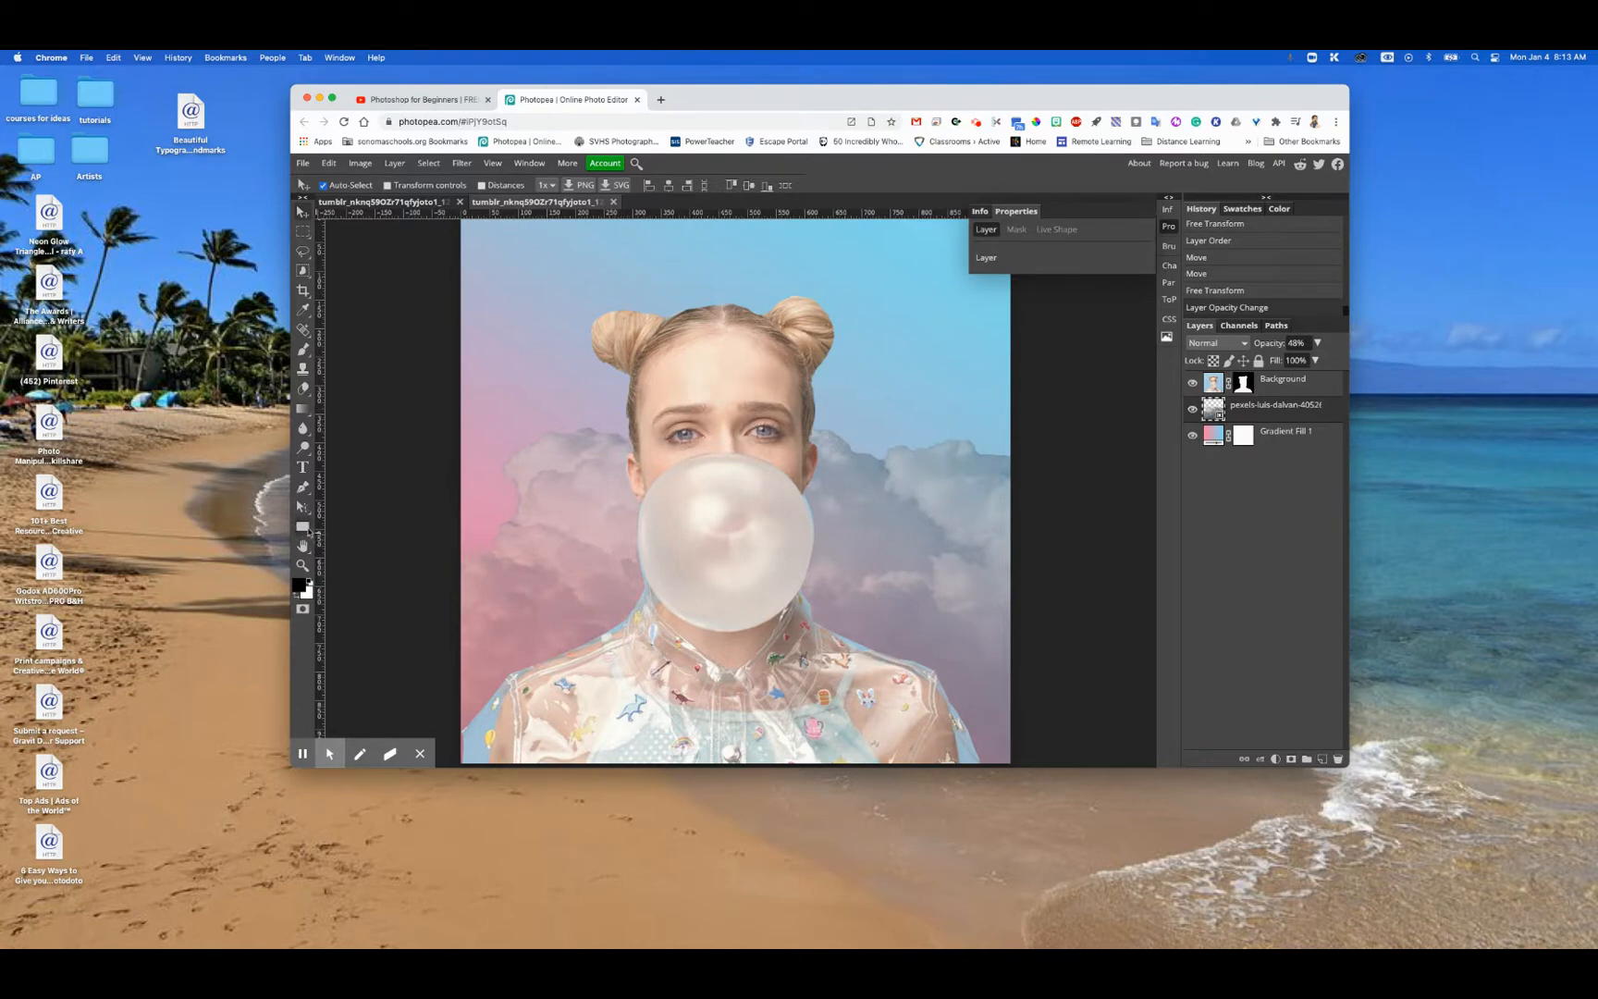
- Choose a yellow fill for the Ellipse tool and draw a circle about 528 px wide over the image's upper-left area
right_click(307, 530)
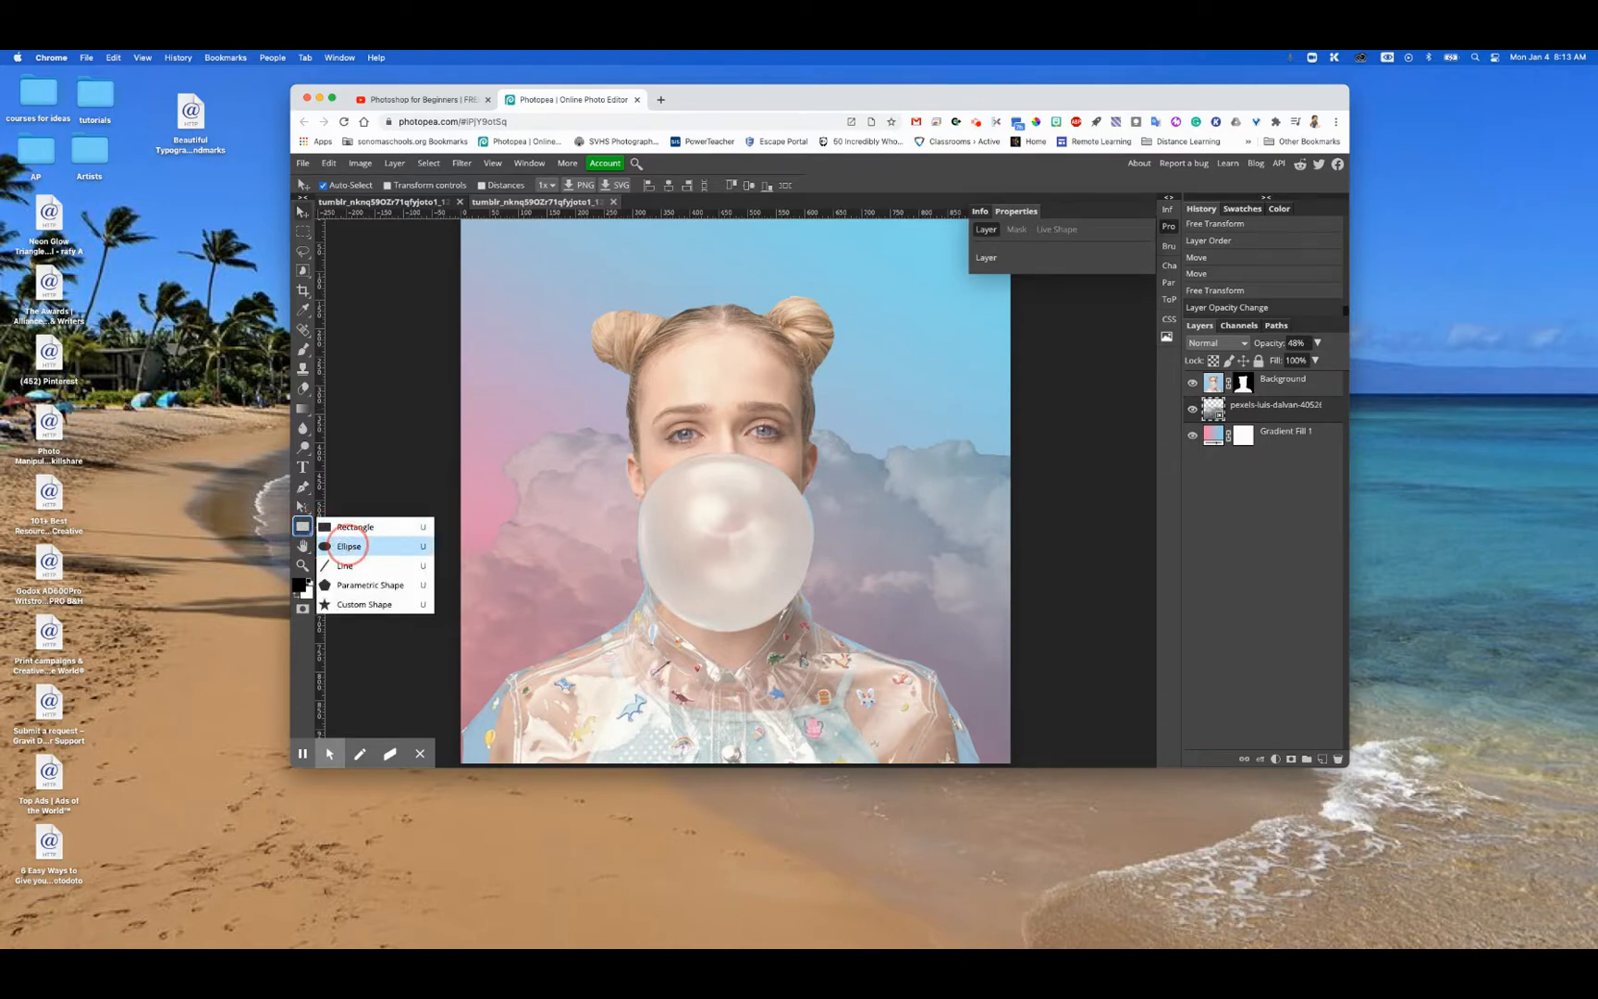
left_click(349, 546)
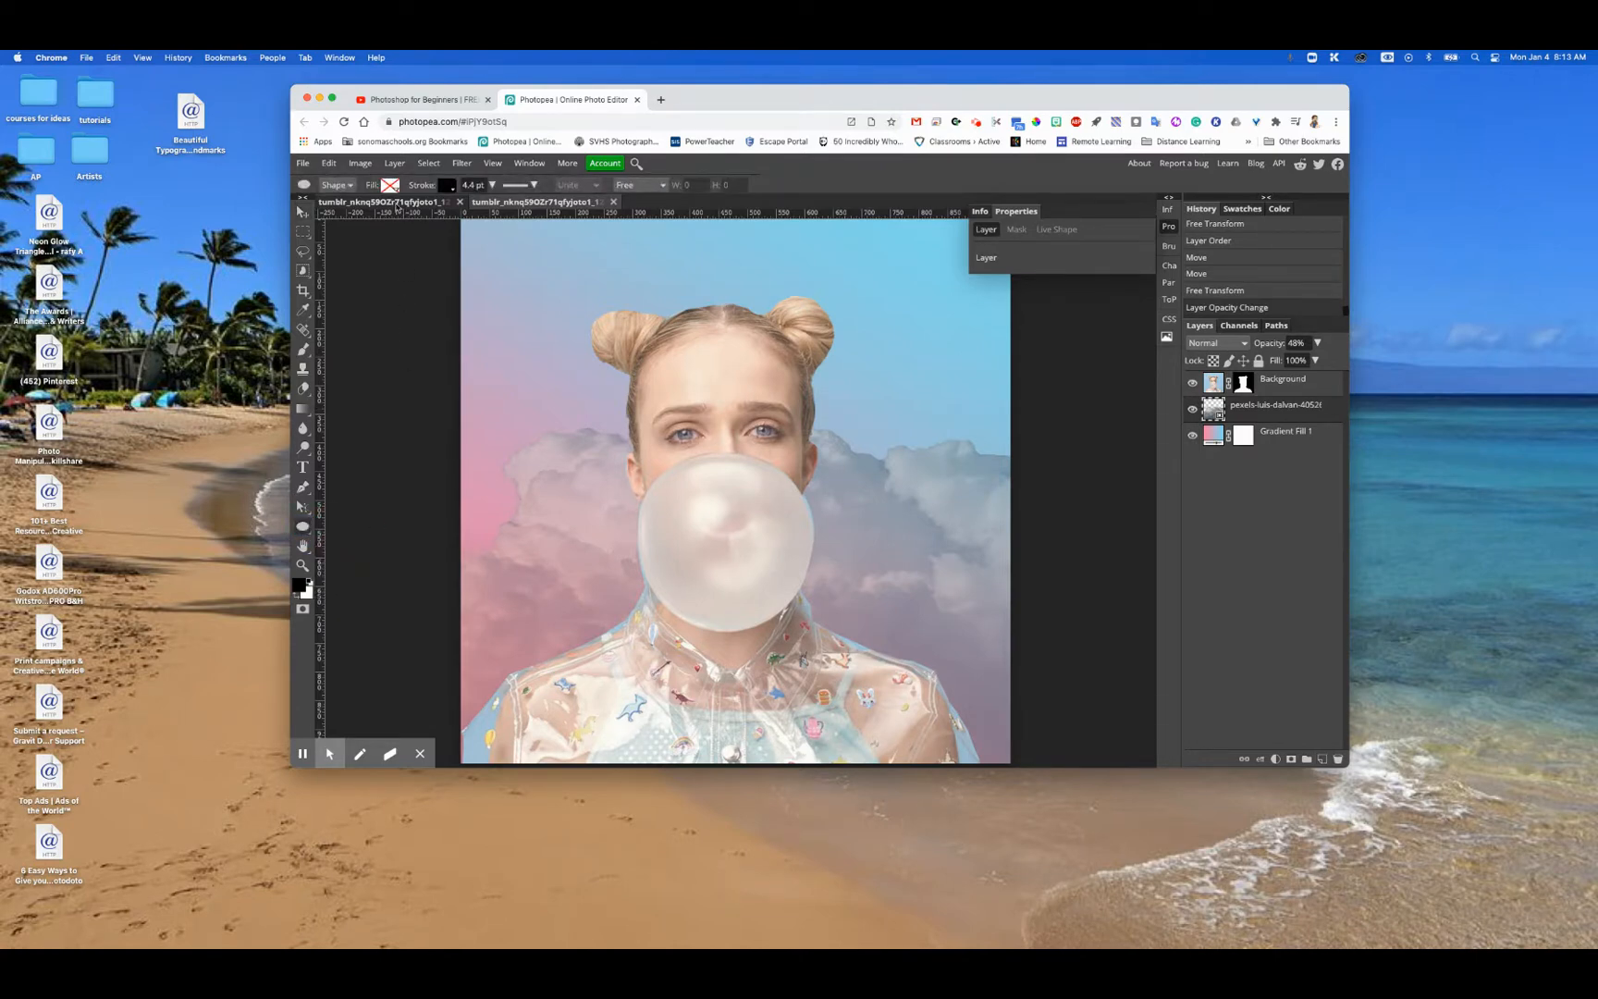
left_click(392, 186)
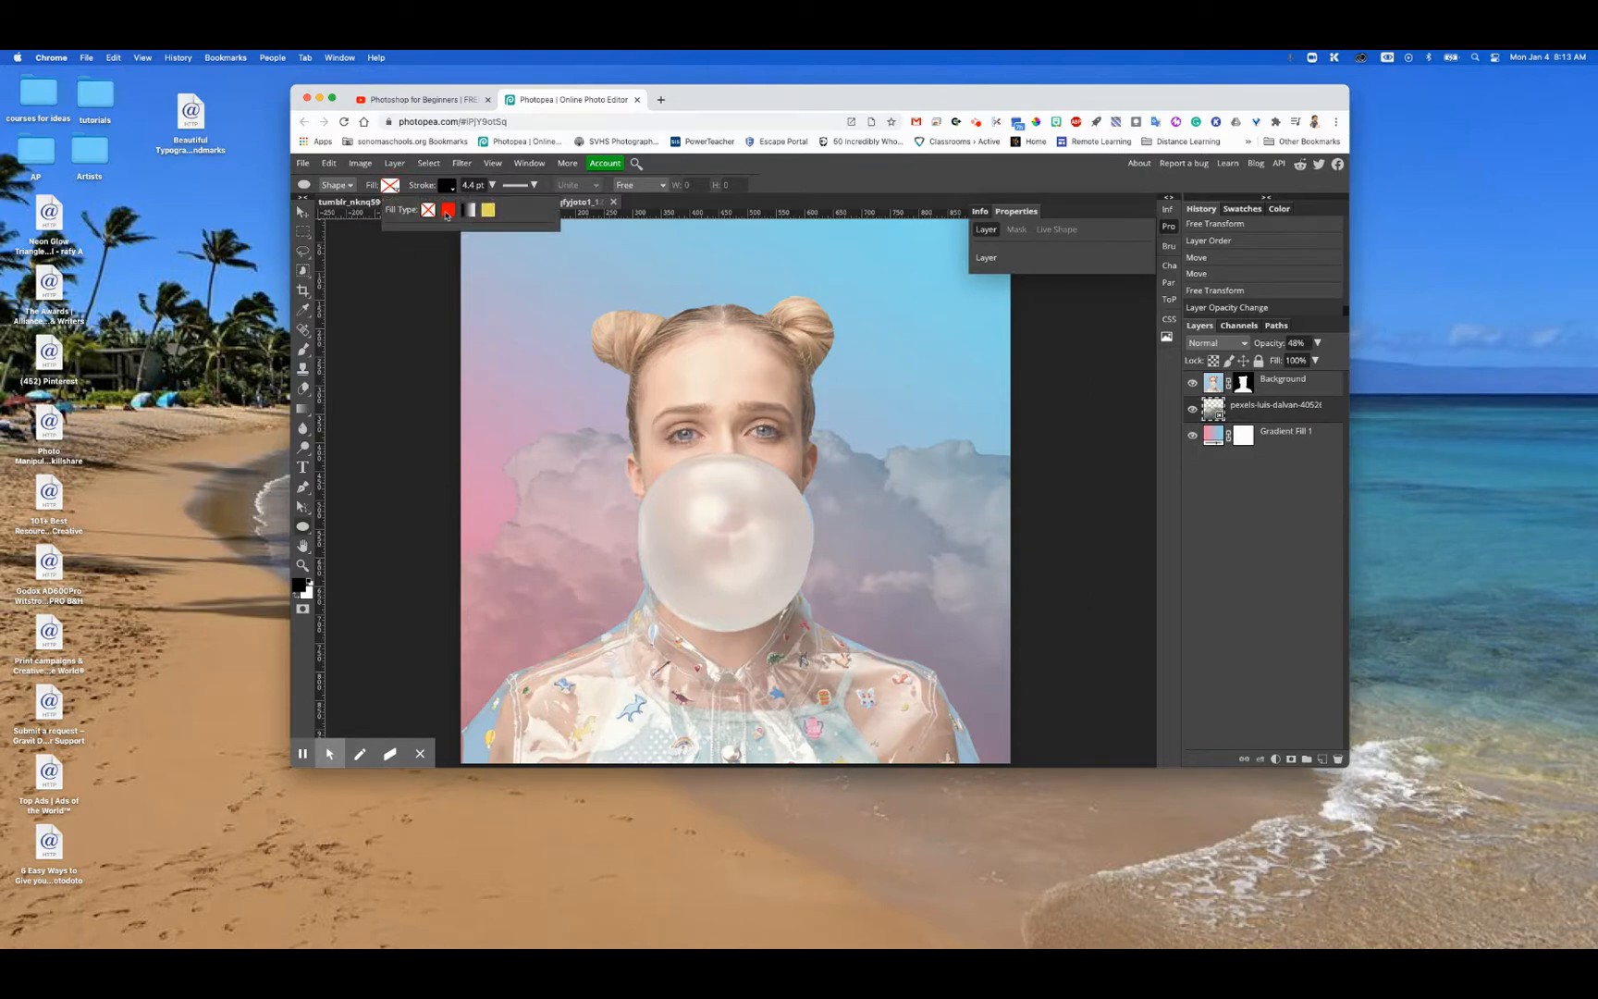
left_click(447, 211)
left_click(471, 253)
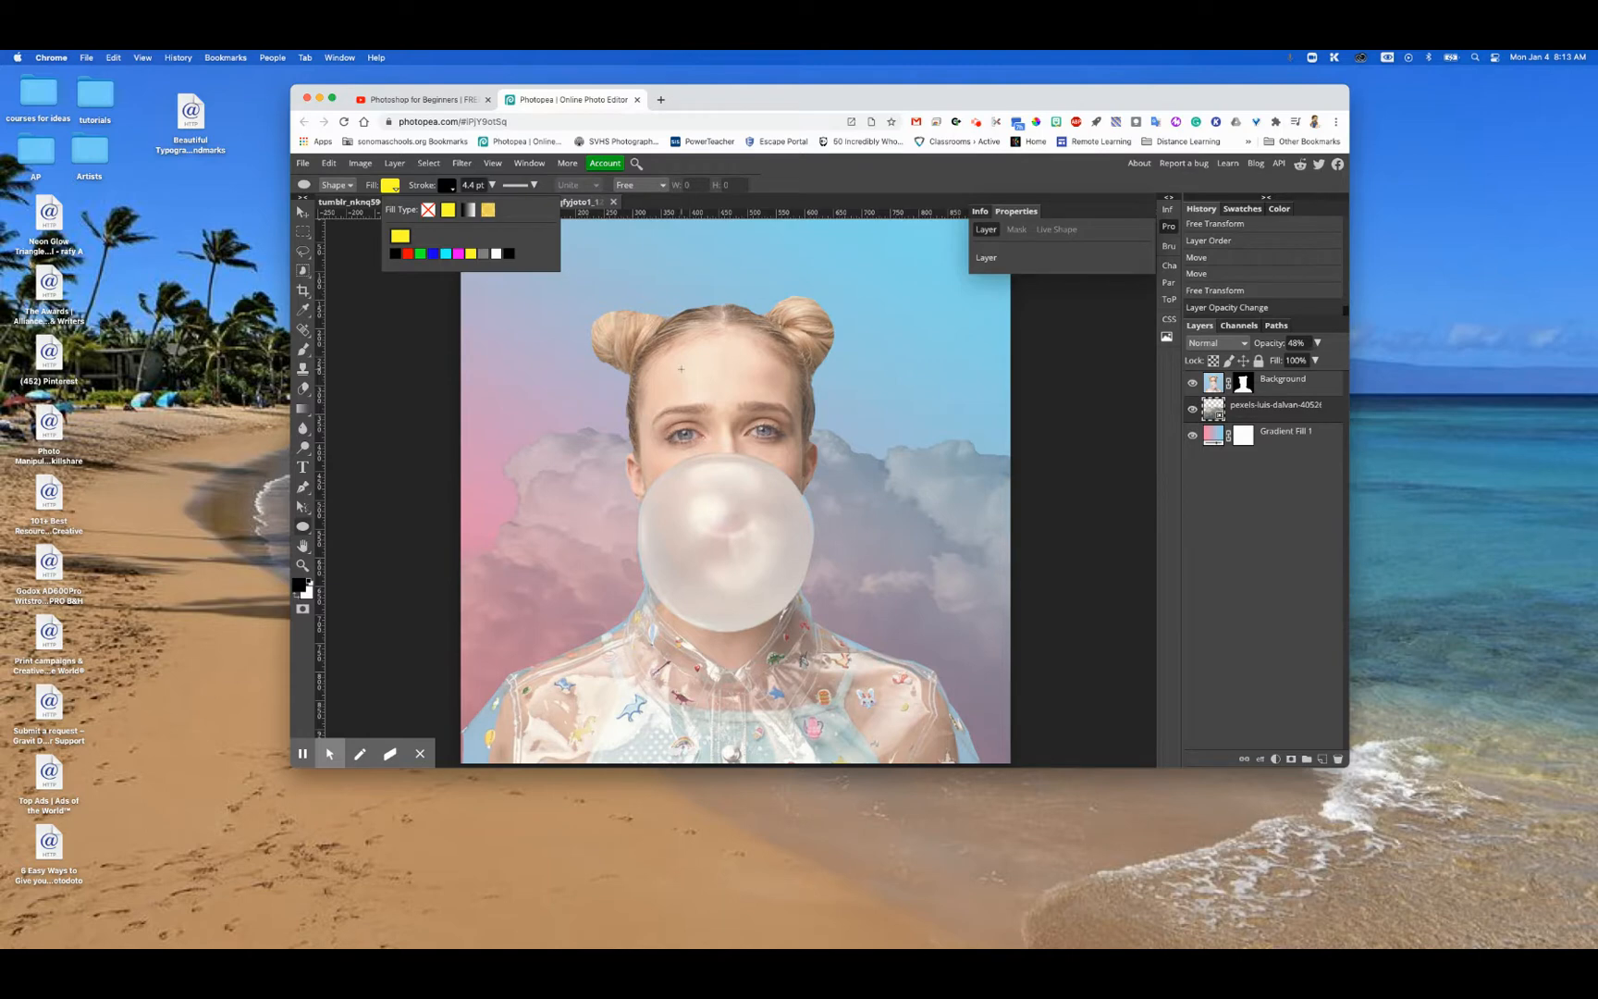
left_click_drag(628, 308, 777, 451)
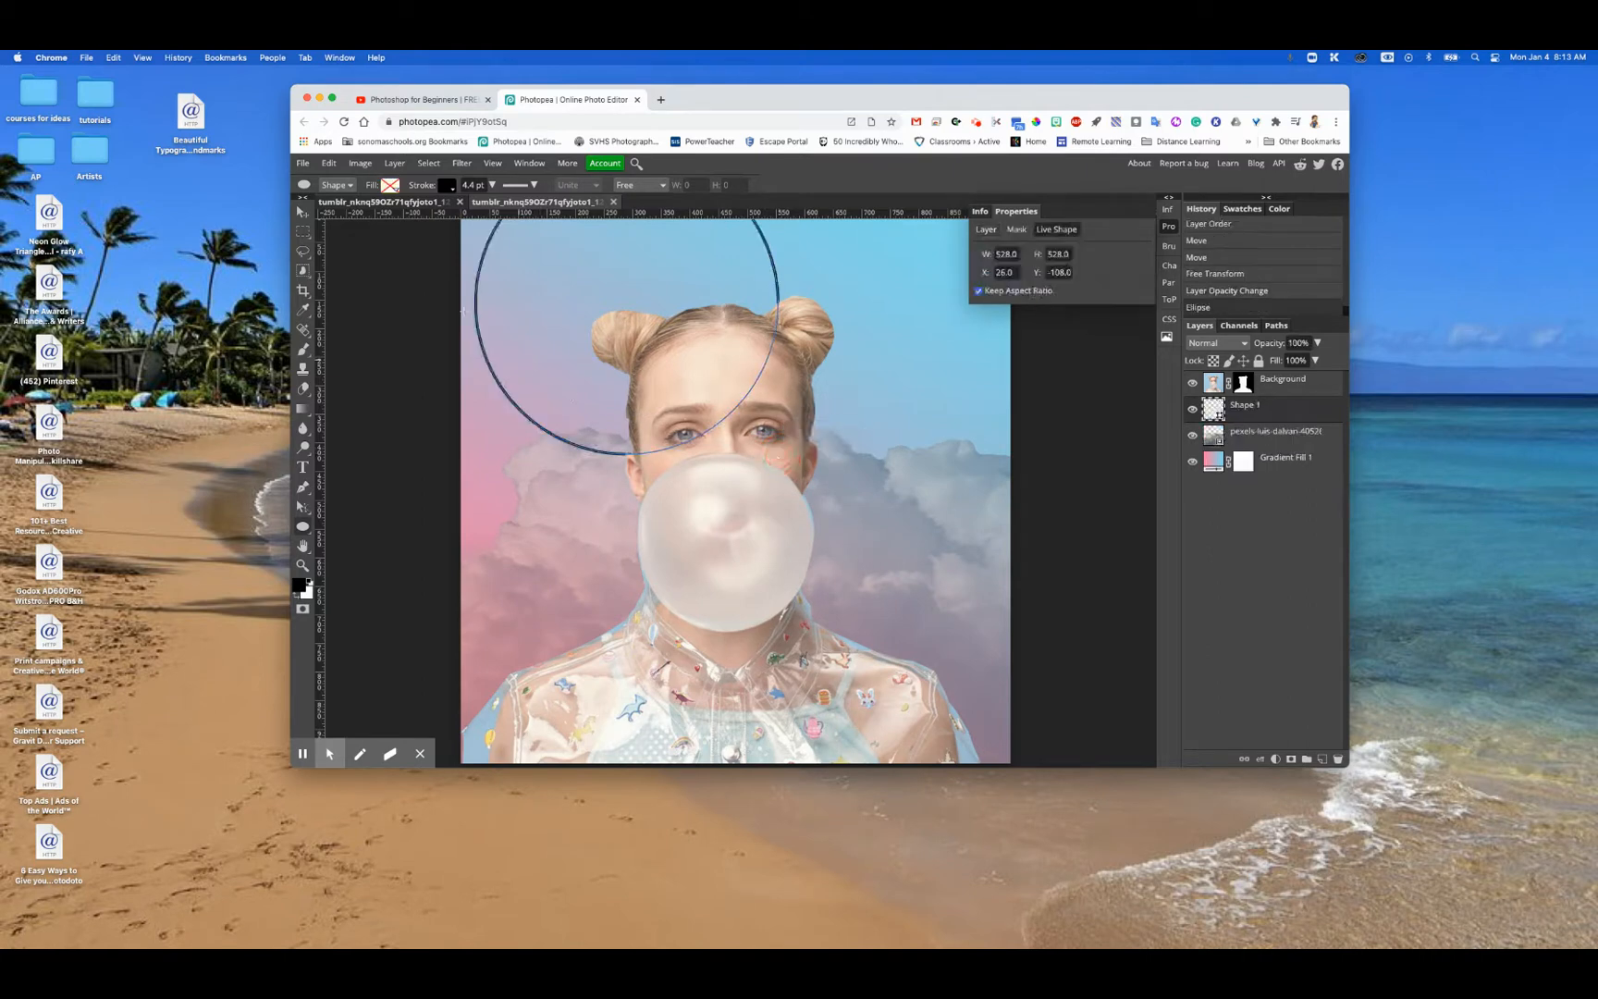
- Give the circle a solid yellow fill and remove its stroke
left_click(389, 188)
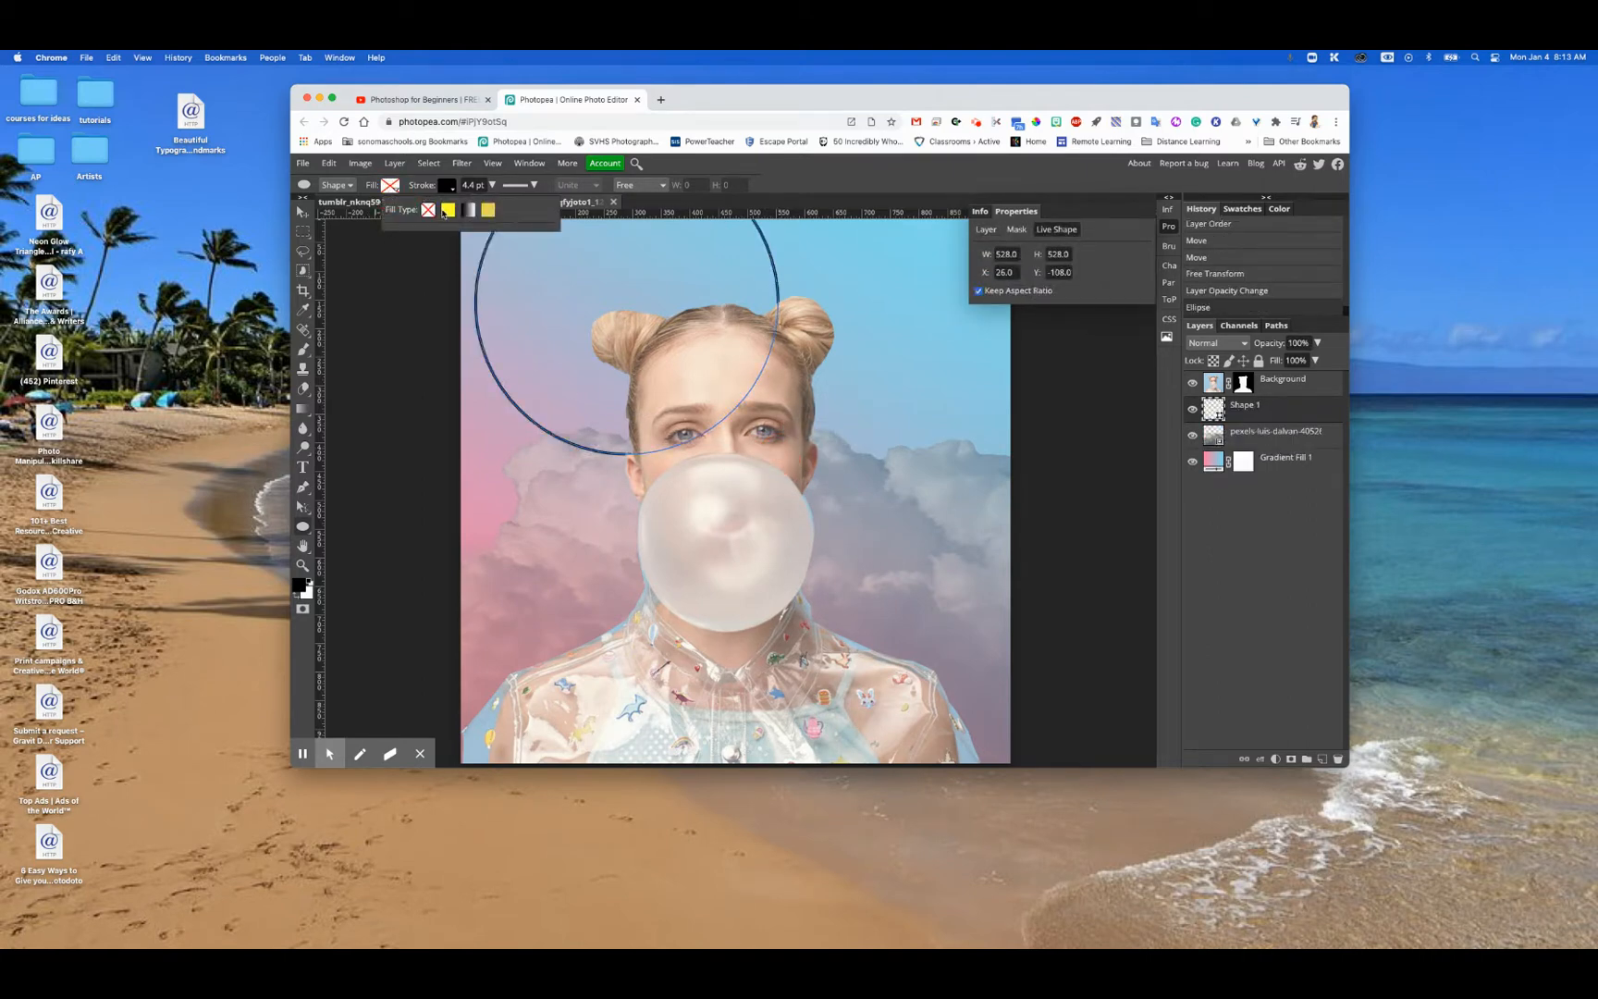
left_click(446, 211)
left_click(452, 187)
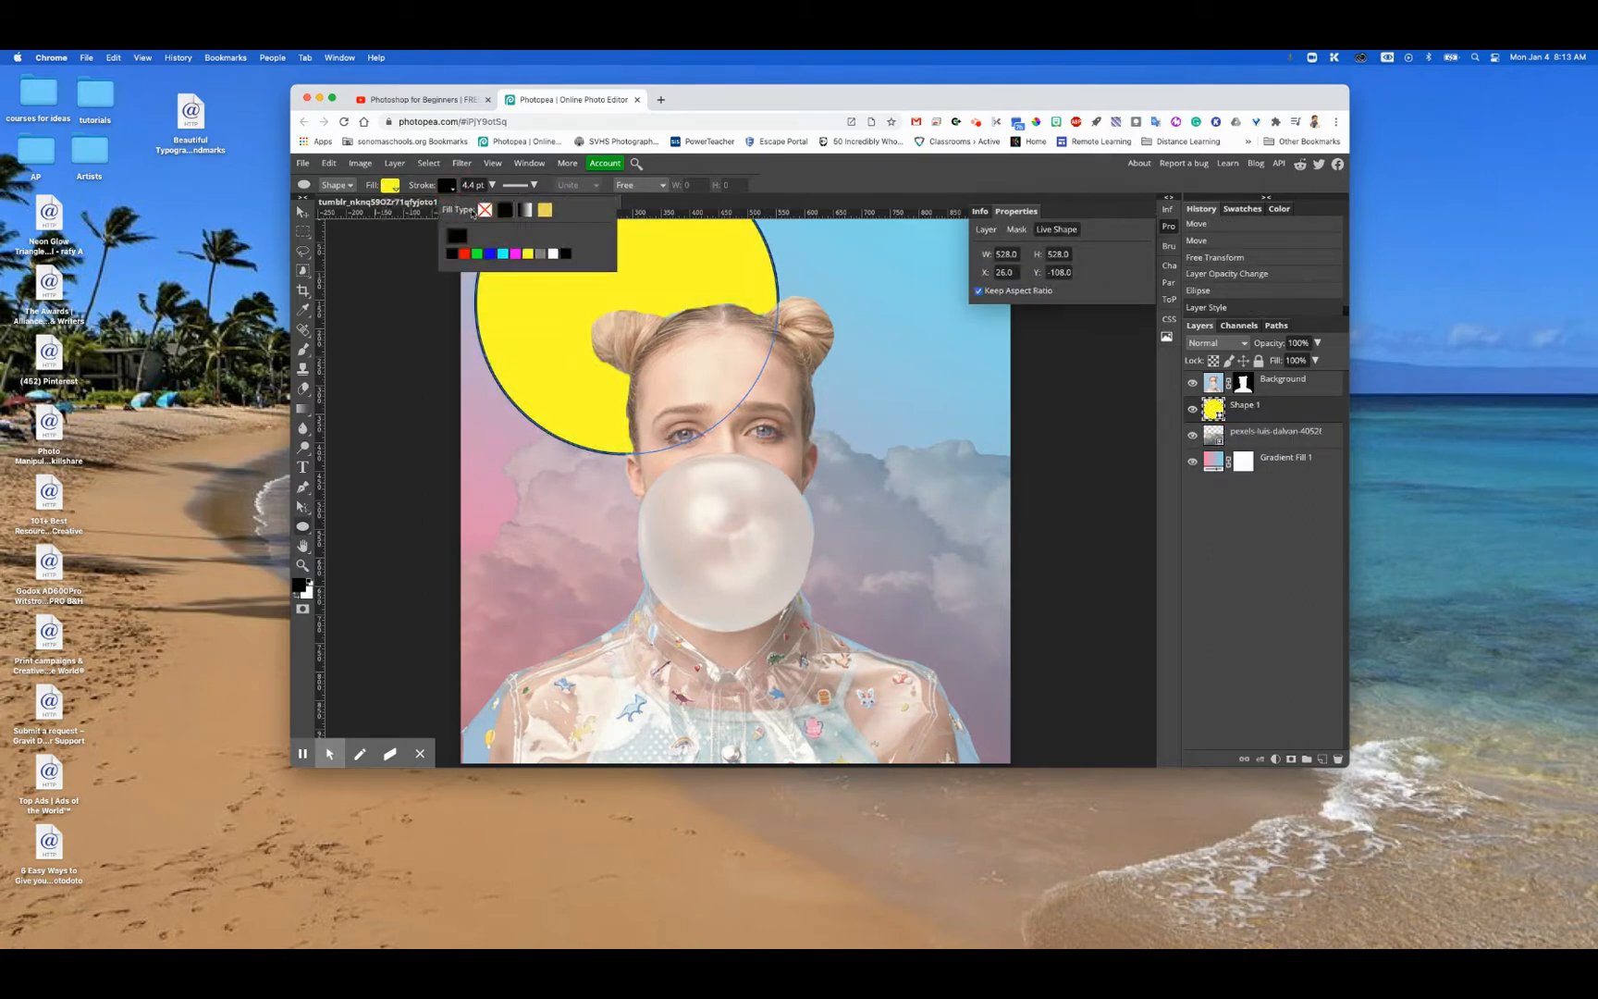
left_click(485, 210)
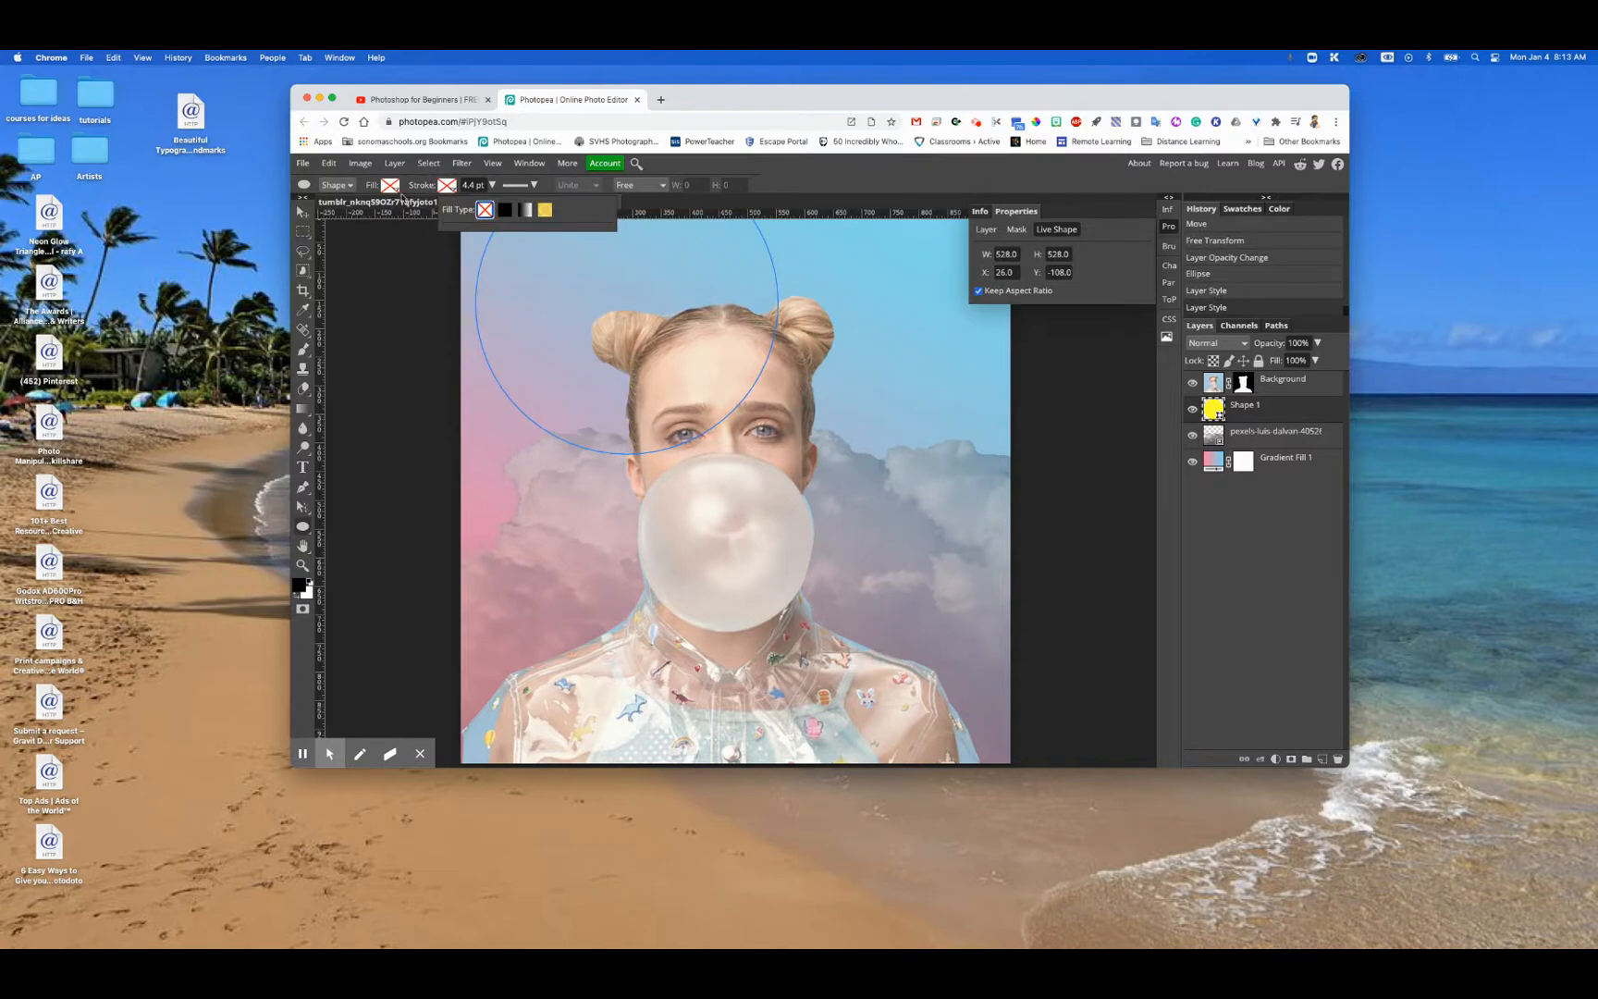
left_click(387, 188)
left_click(447, 209)
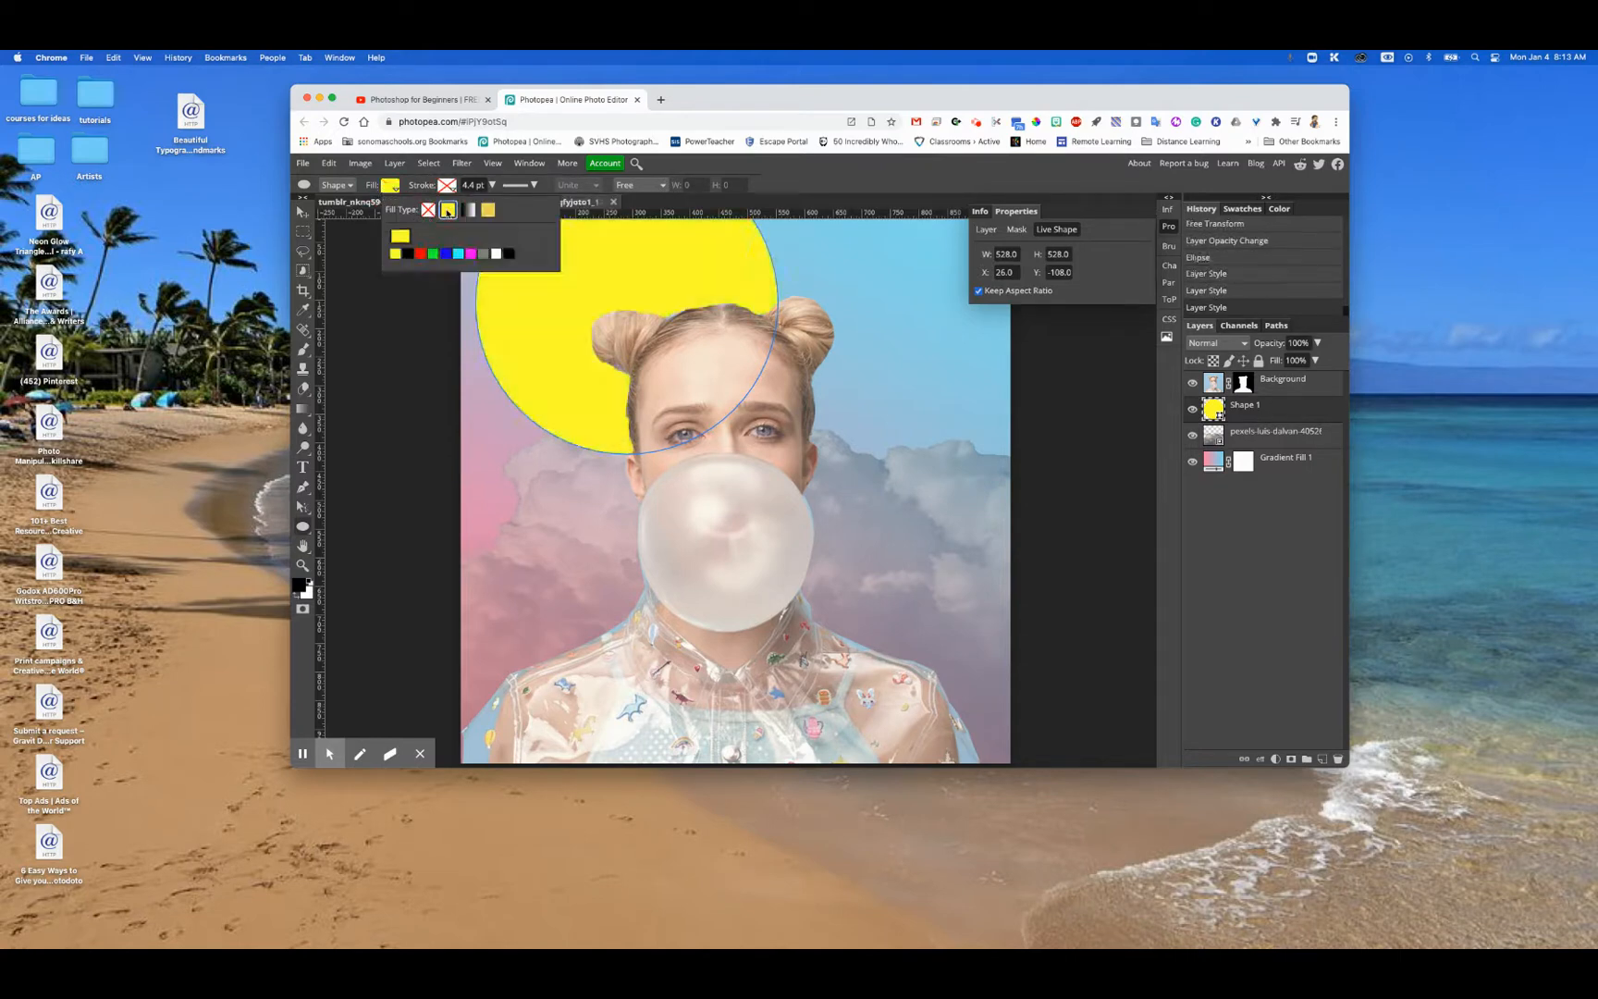
- Center the yellow circle behind the woman's head and enlarge it proportionally to about 142%
left_click(308, 212)
left_click_drag(528, 338, 634, 488)
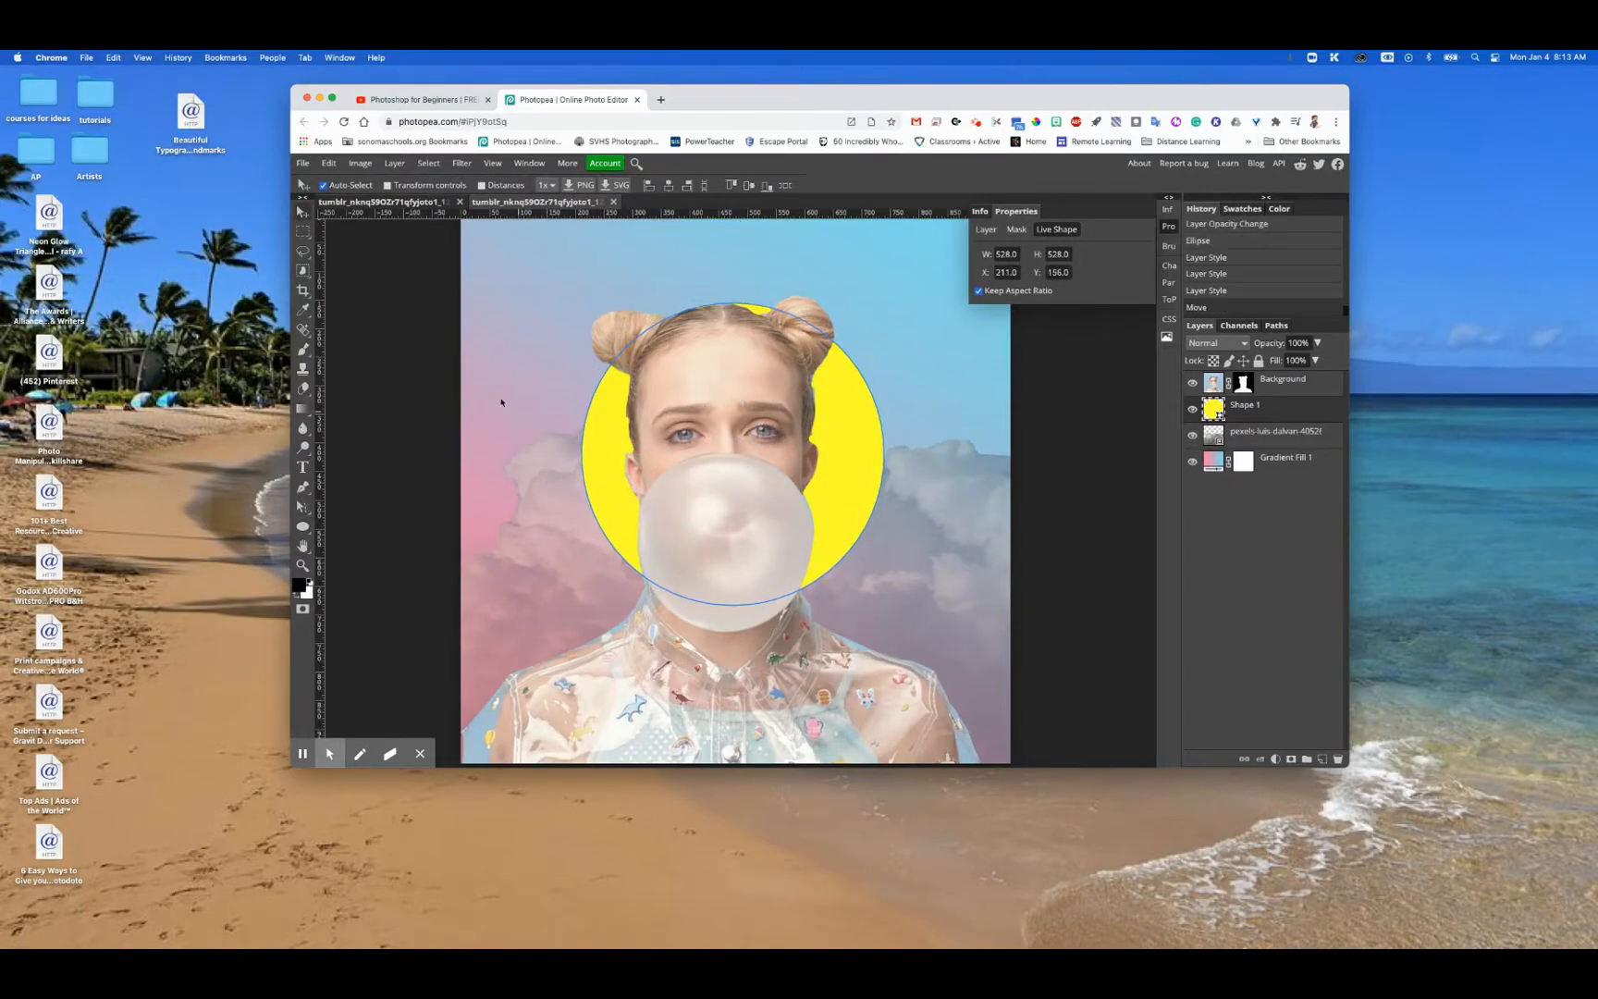
left_click(328, 162)
left_click(360, 464)
left_click(409, 452)
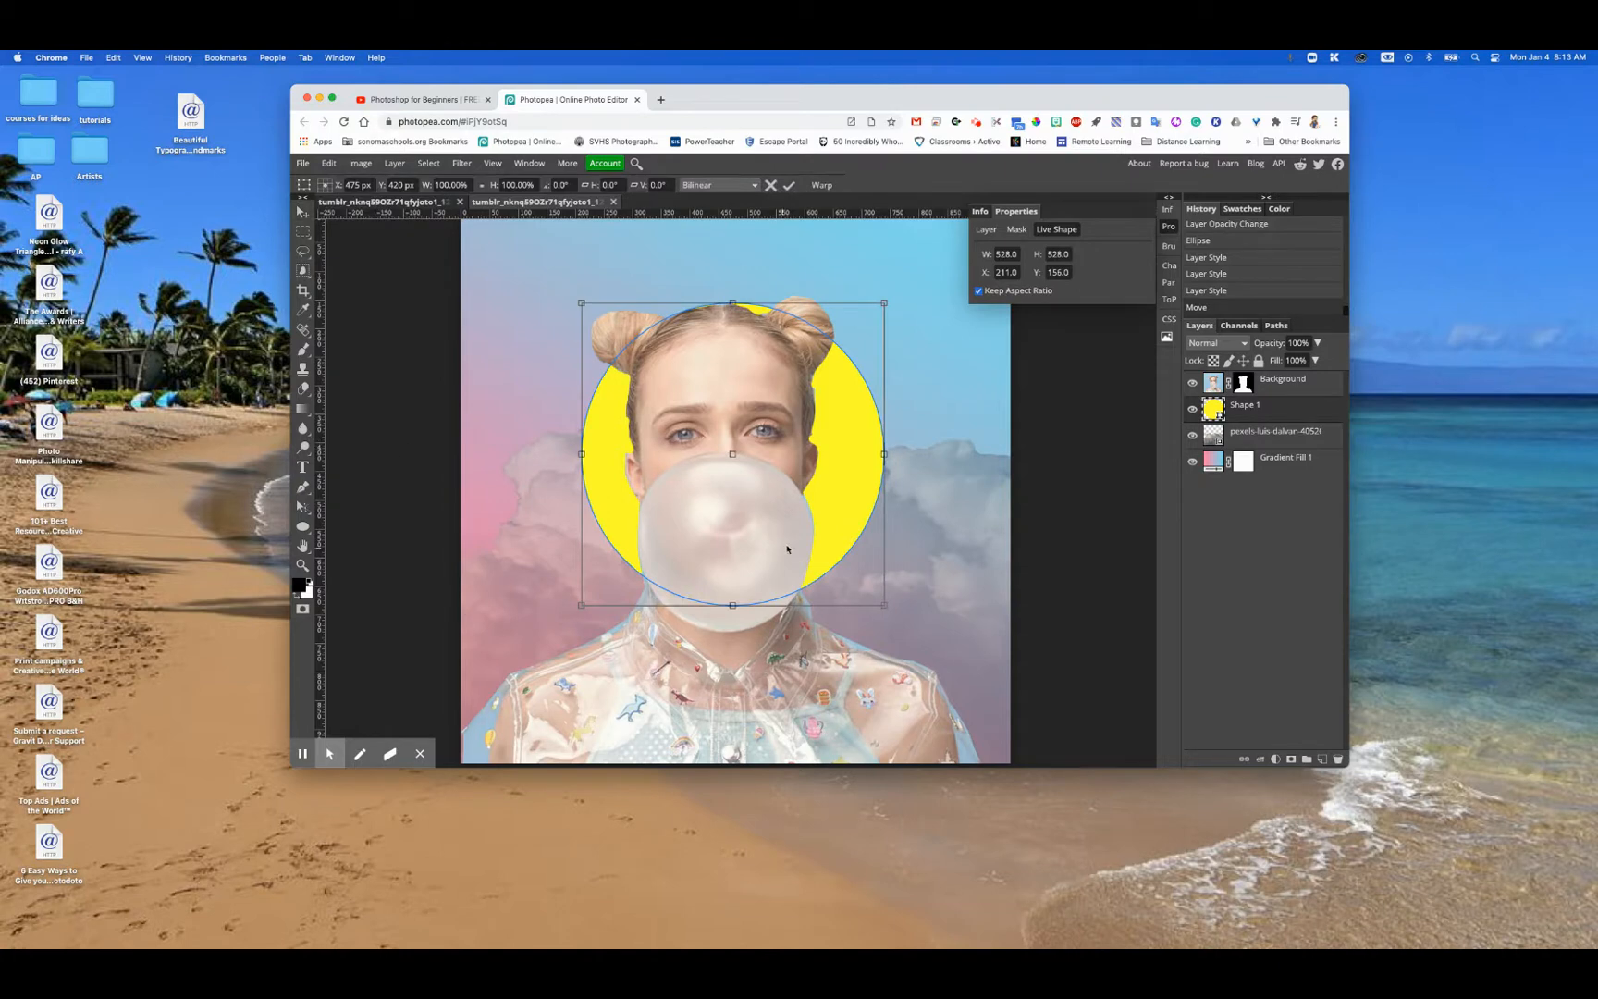
left_click_drag(880, 603, 950, 668)
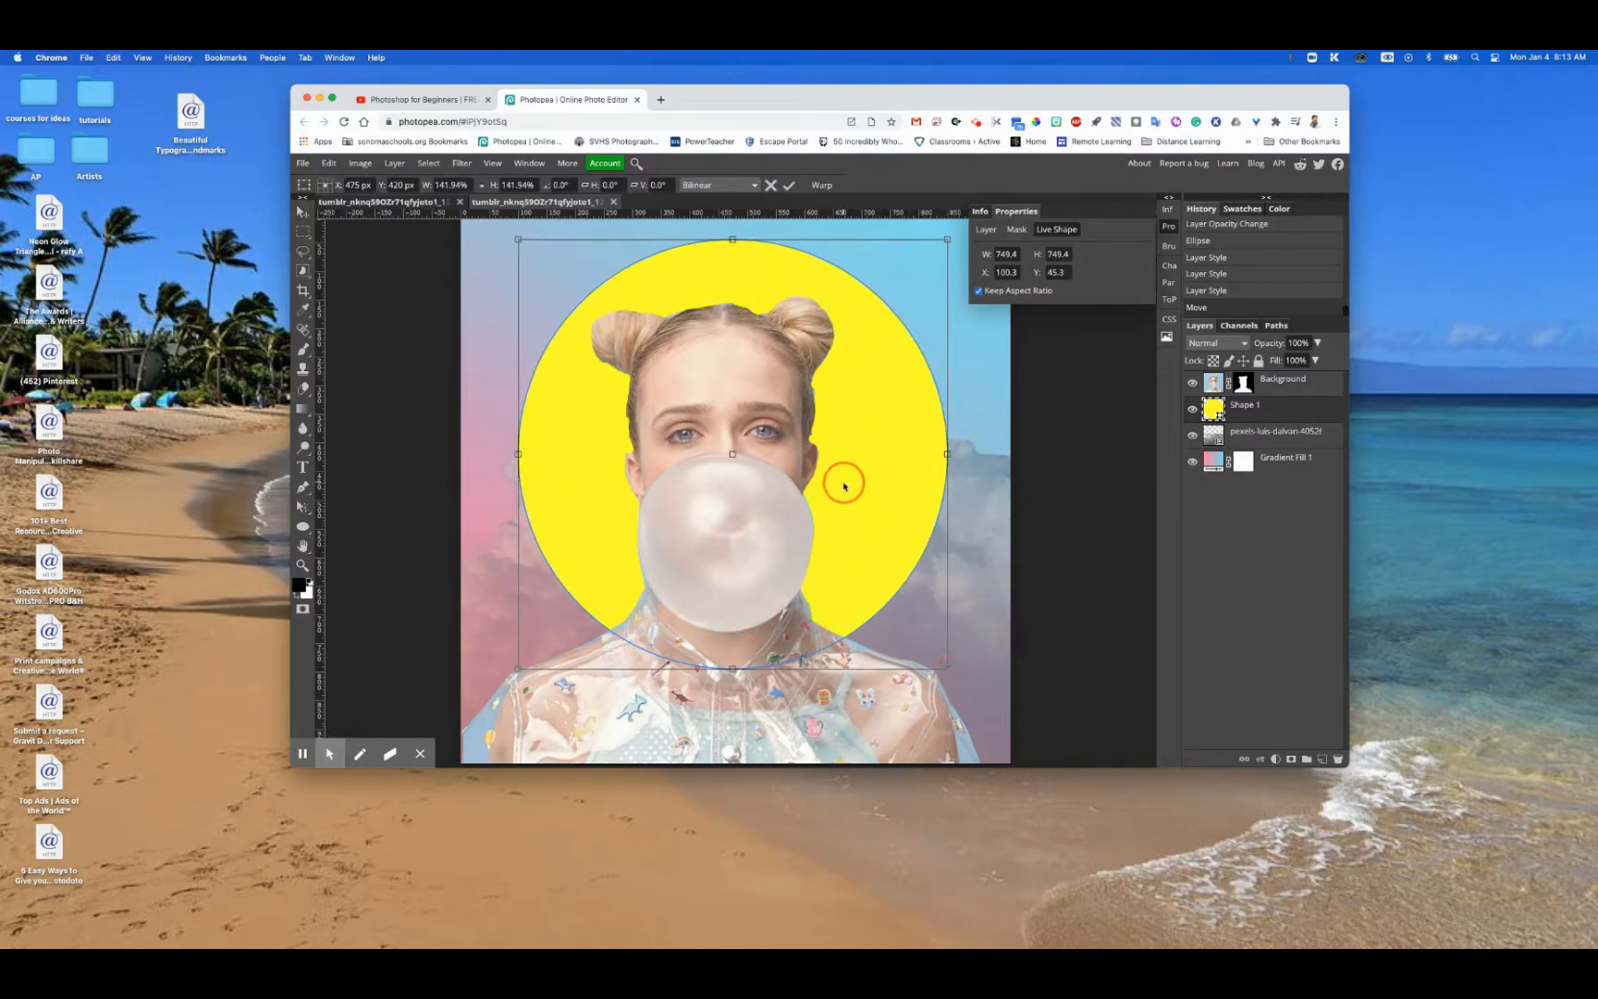
left_click_drag(842, 478, 841, 490)
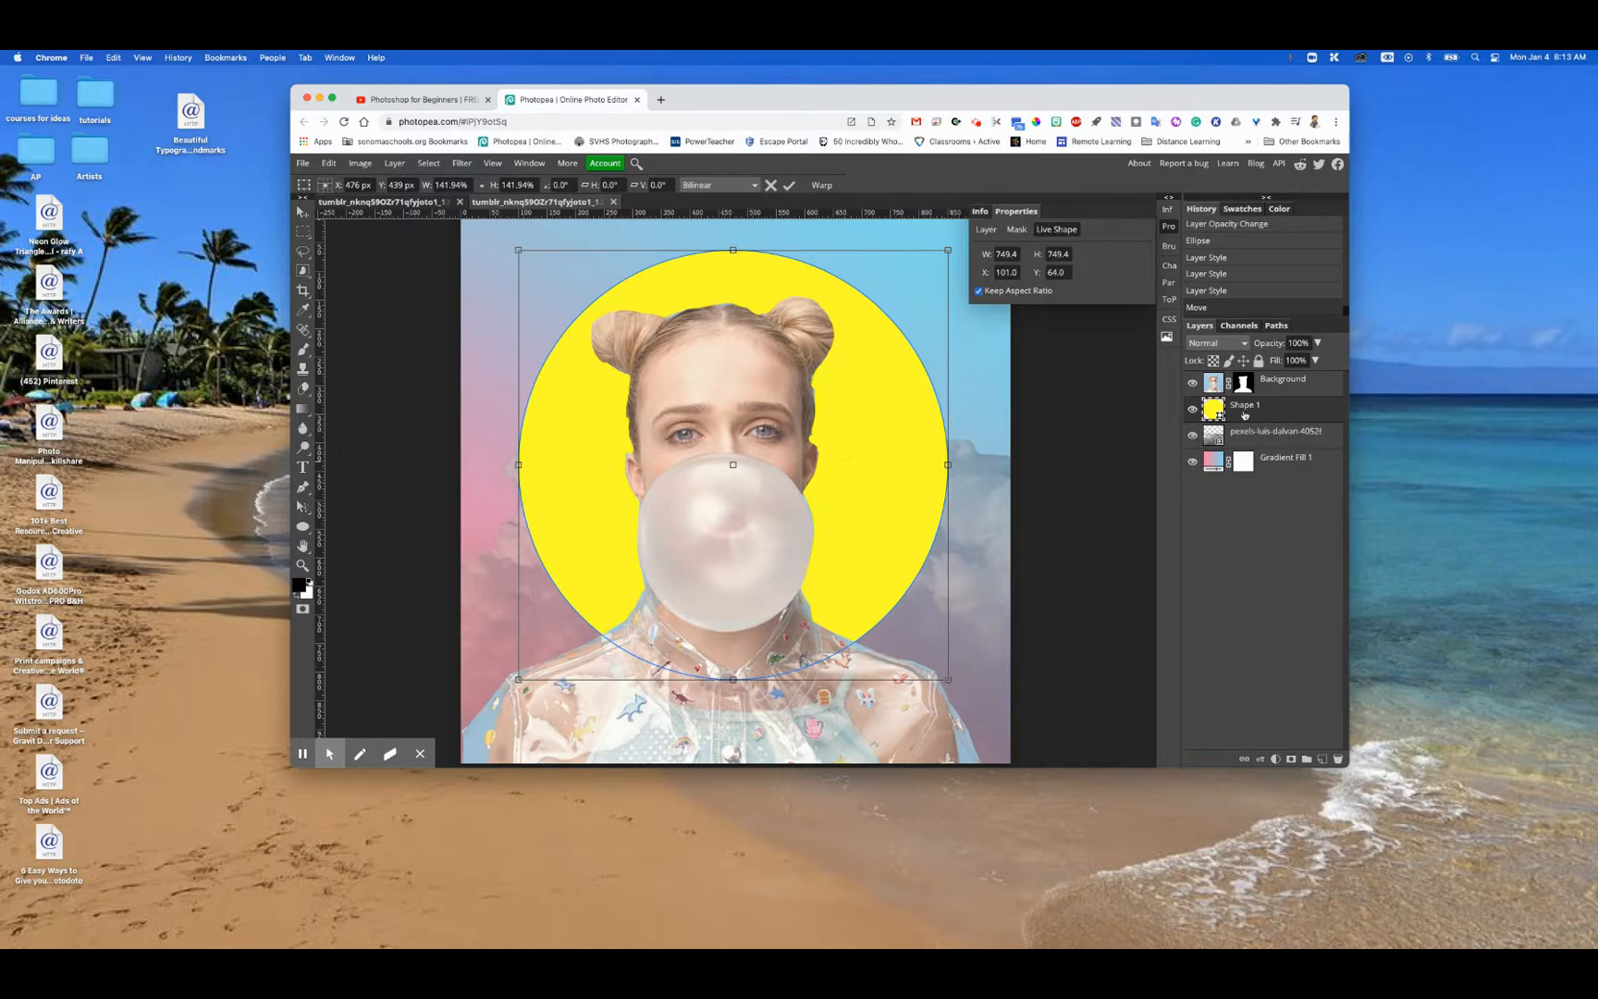
key("Return")
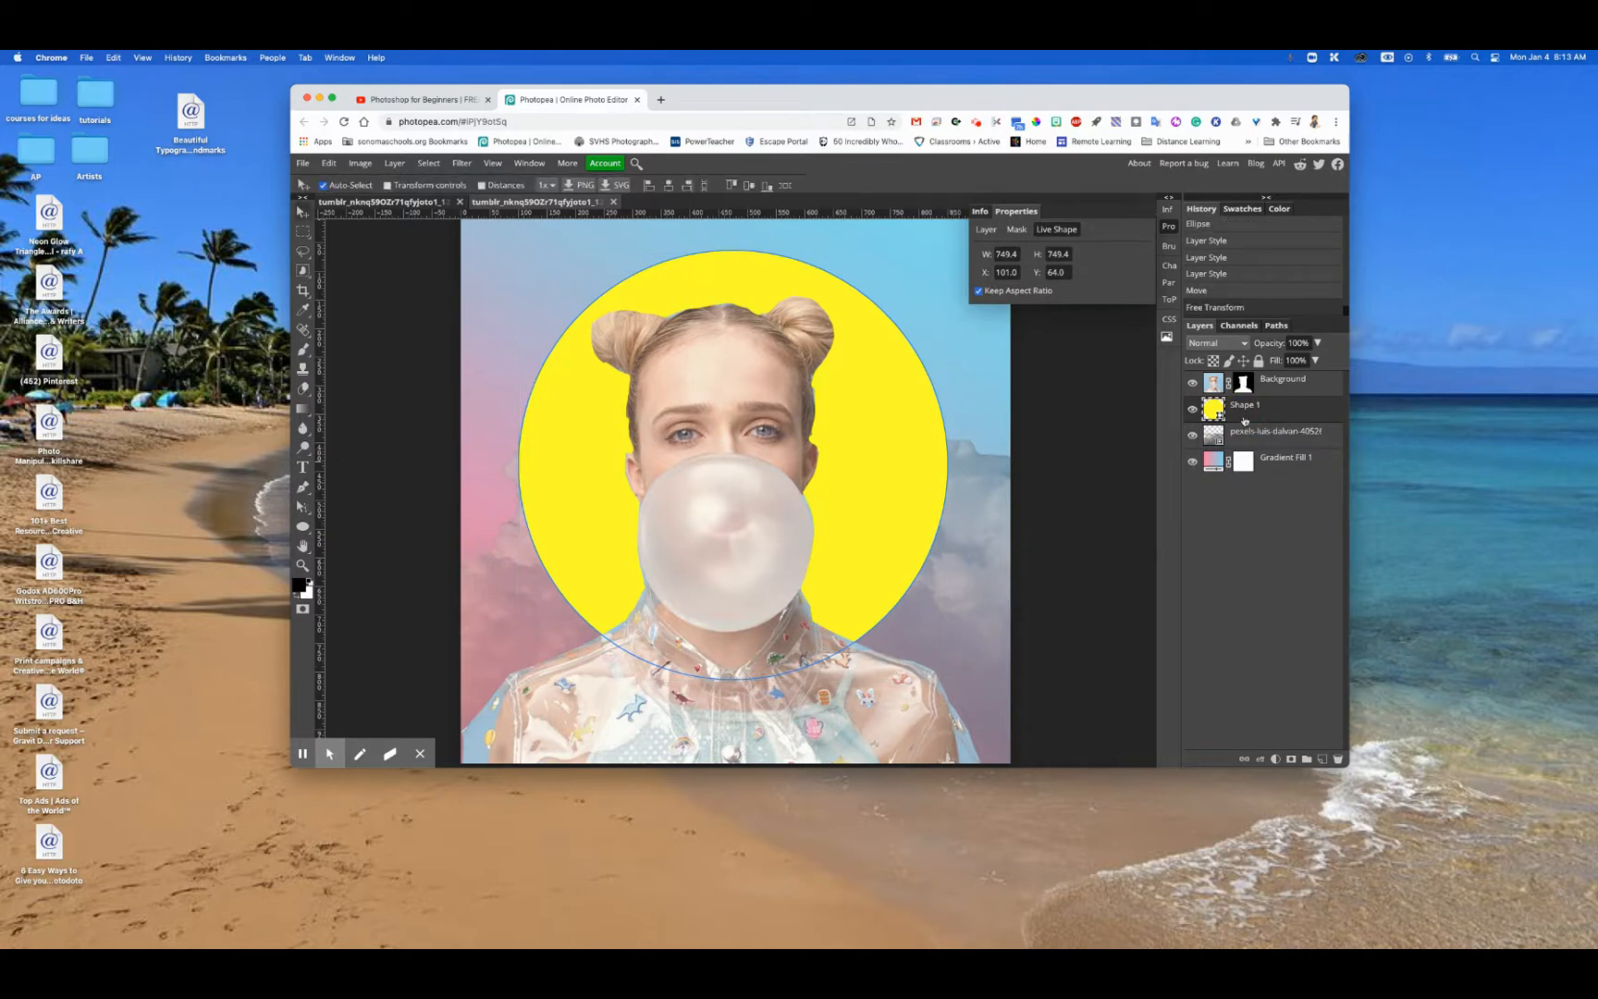
- Reduce the yellow circle's opacity to 42% and nudge it slightly down and to the left
left_click(1318, 343)
left_click_drag(1319, 361, 1289, 361)
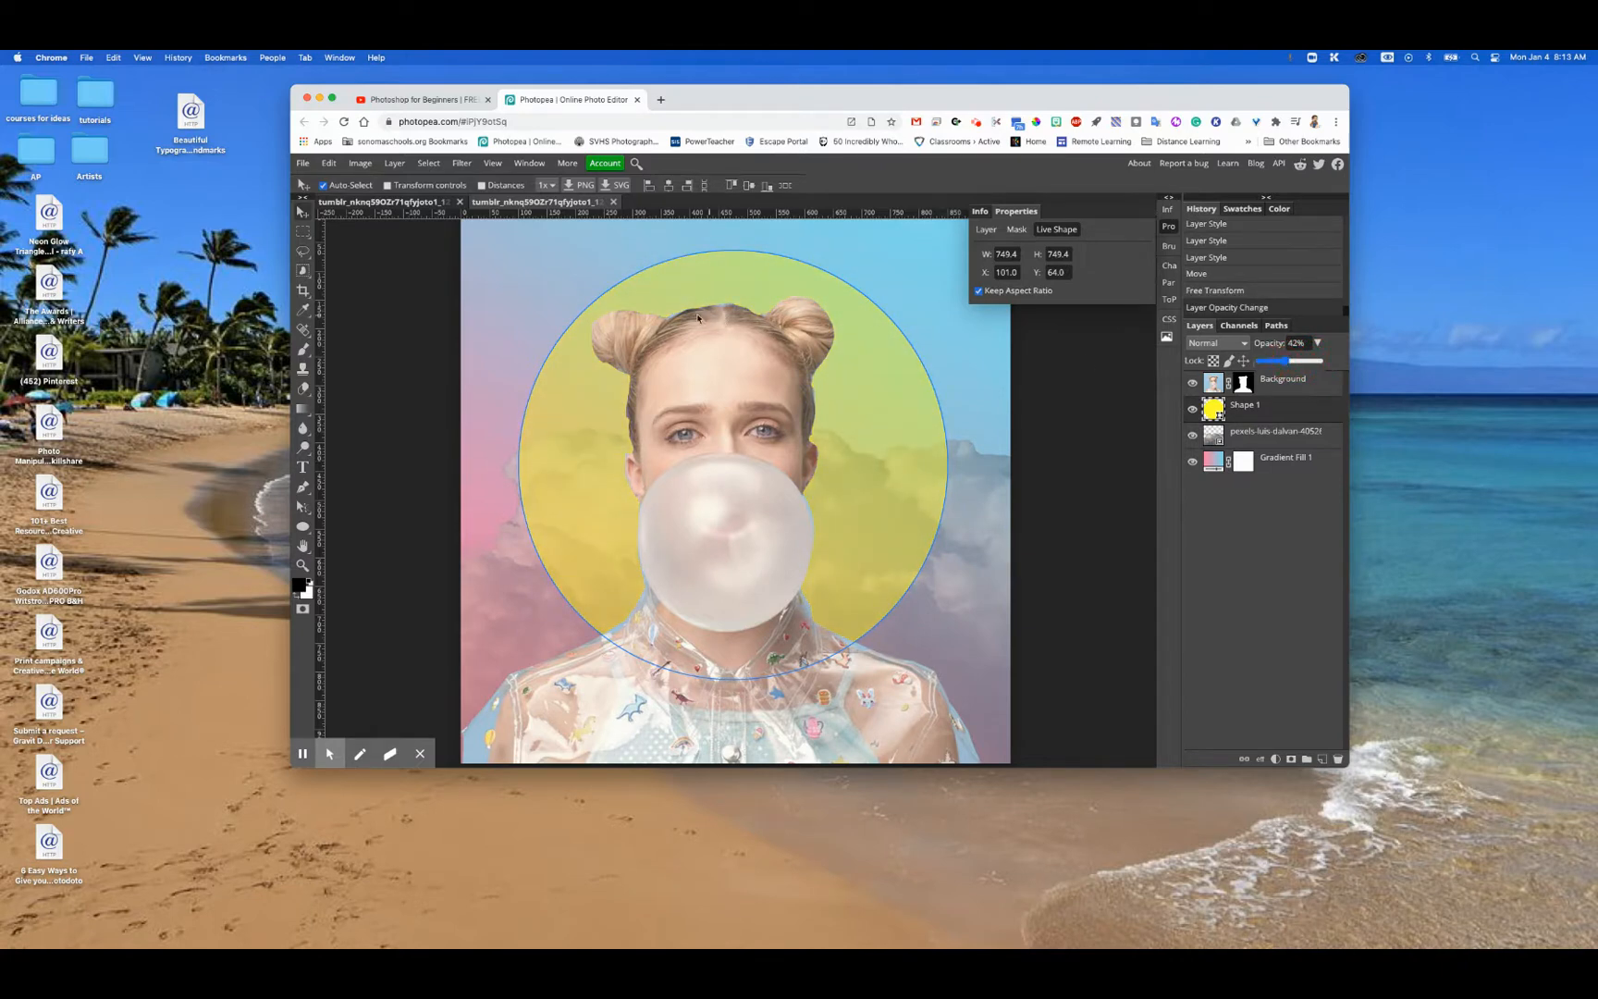
mouse_move(862, 349)
left_mouse_down()
mouse_move(860, 411)
mouse_move(859, 358)
left_mouse_up()
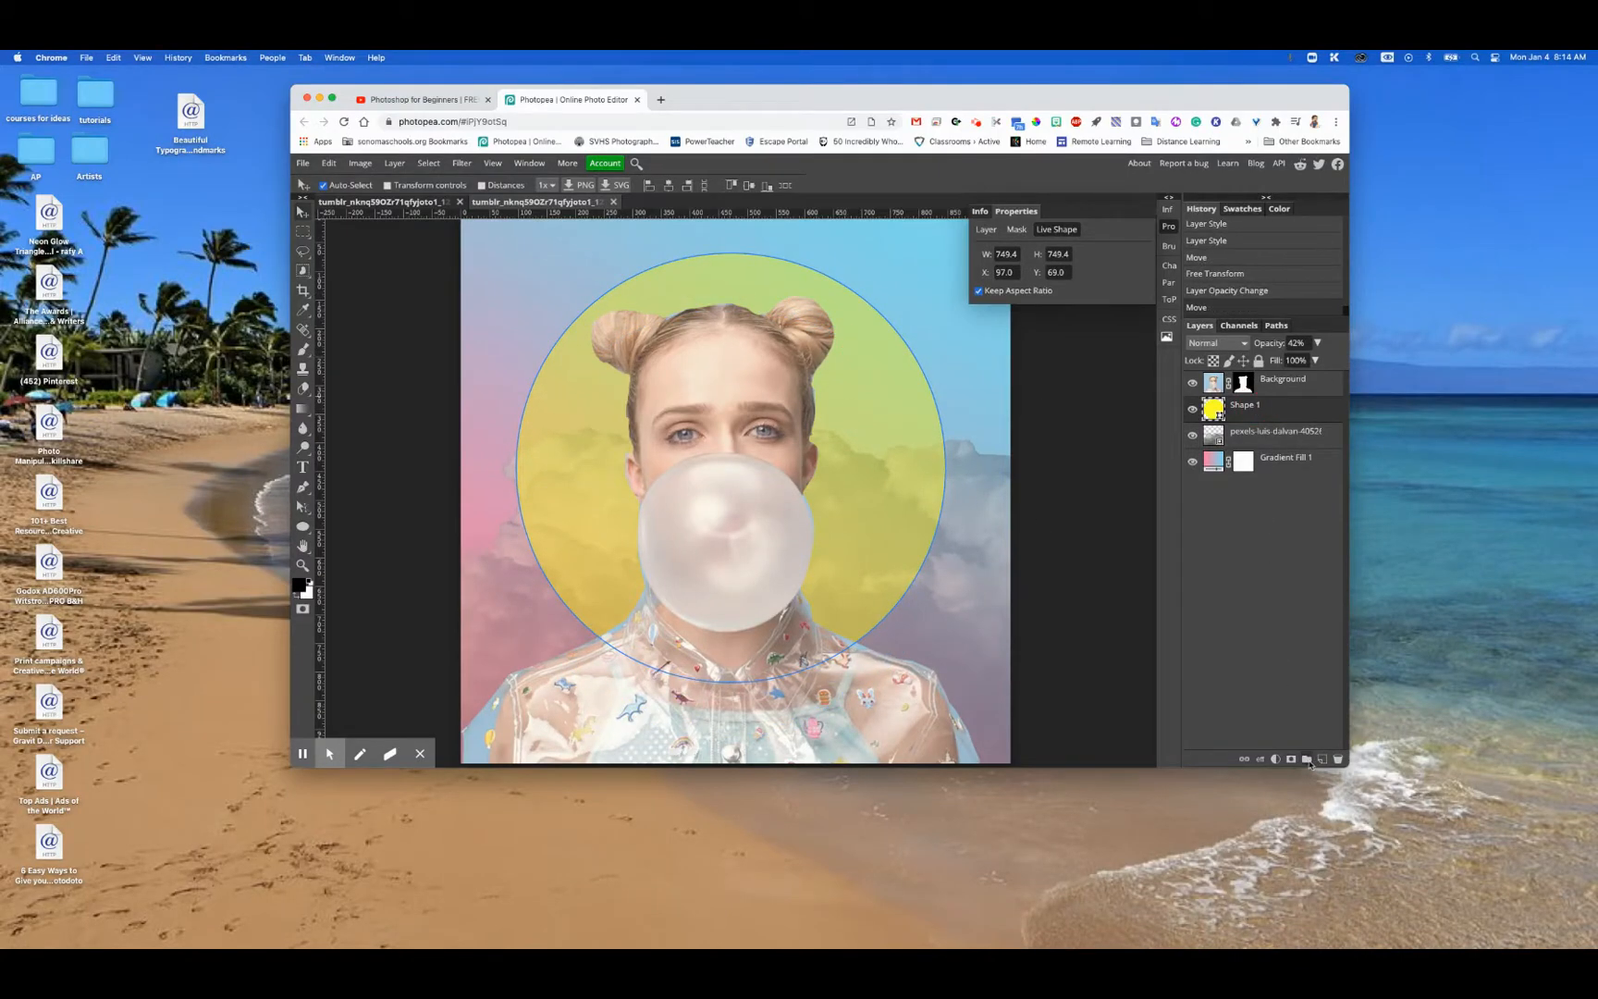
left_click(1323, 760)
left_click(1231, 405)
left_click_drag(1232, 405, 1337, 759)
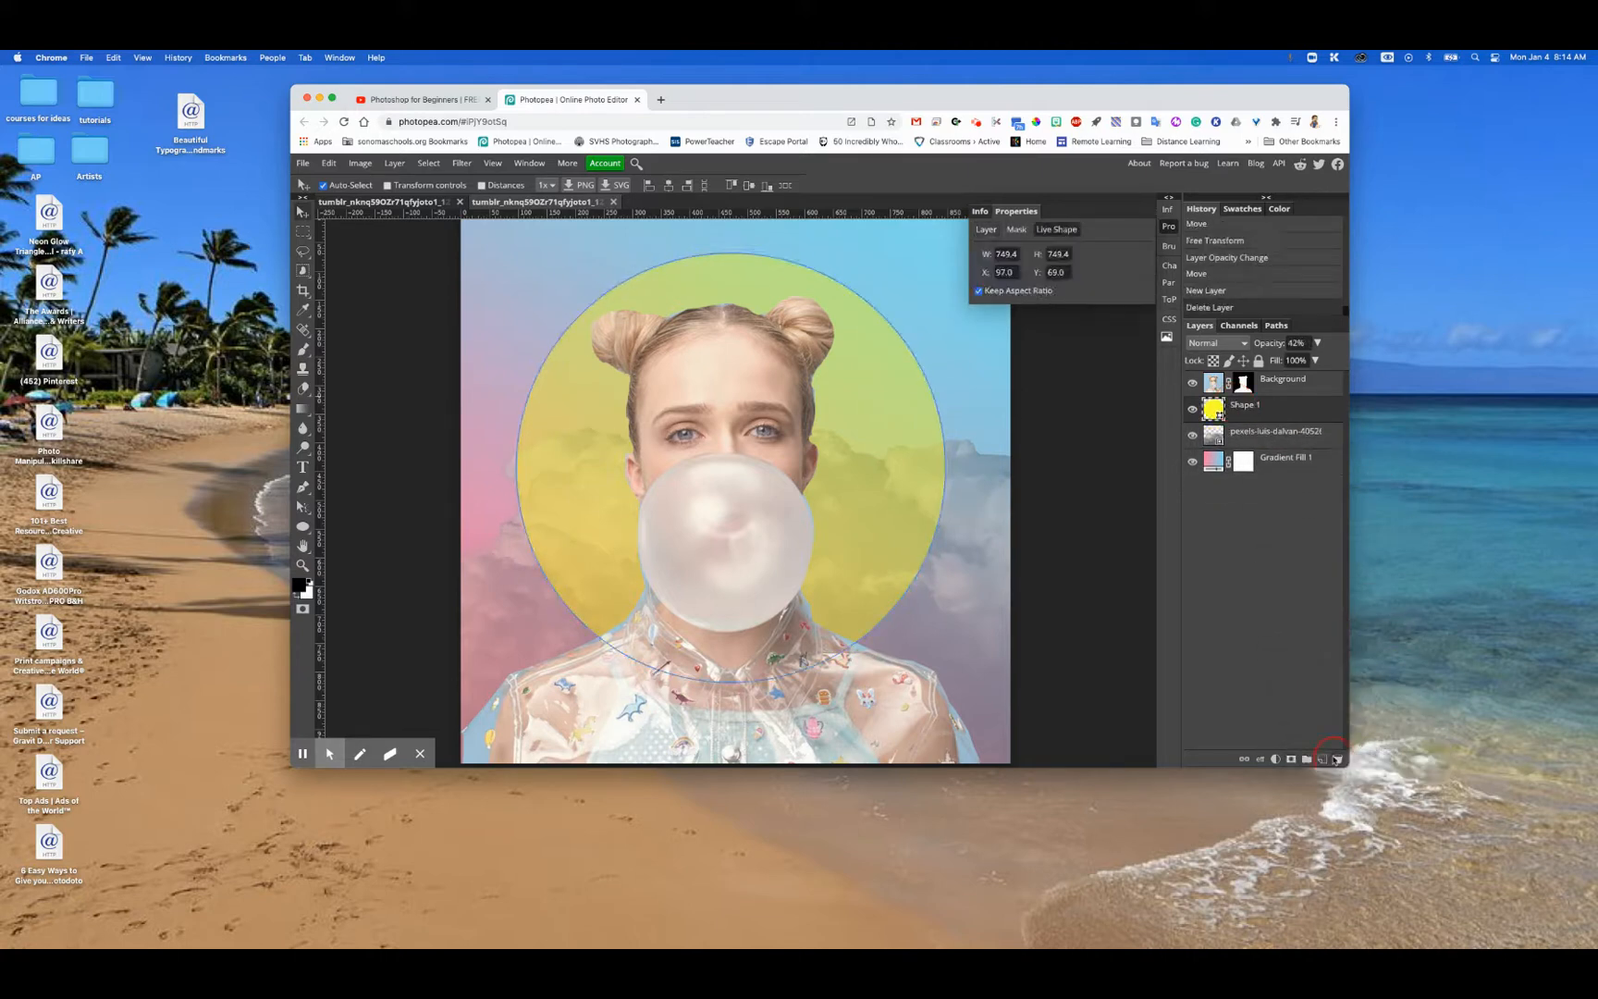
- Add a raster mask to the yellow circle and fade its lower part with a vertical black-to-white linear gradient
left_click(1290, 759)
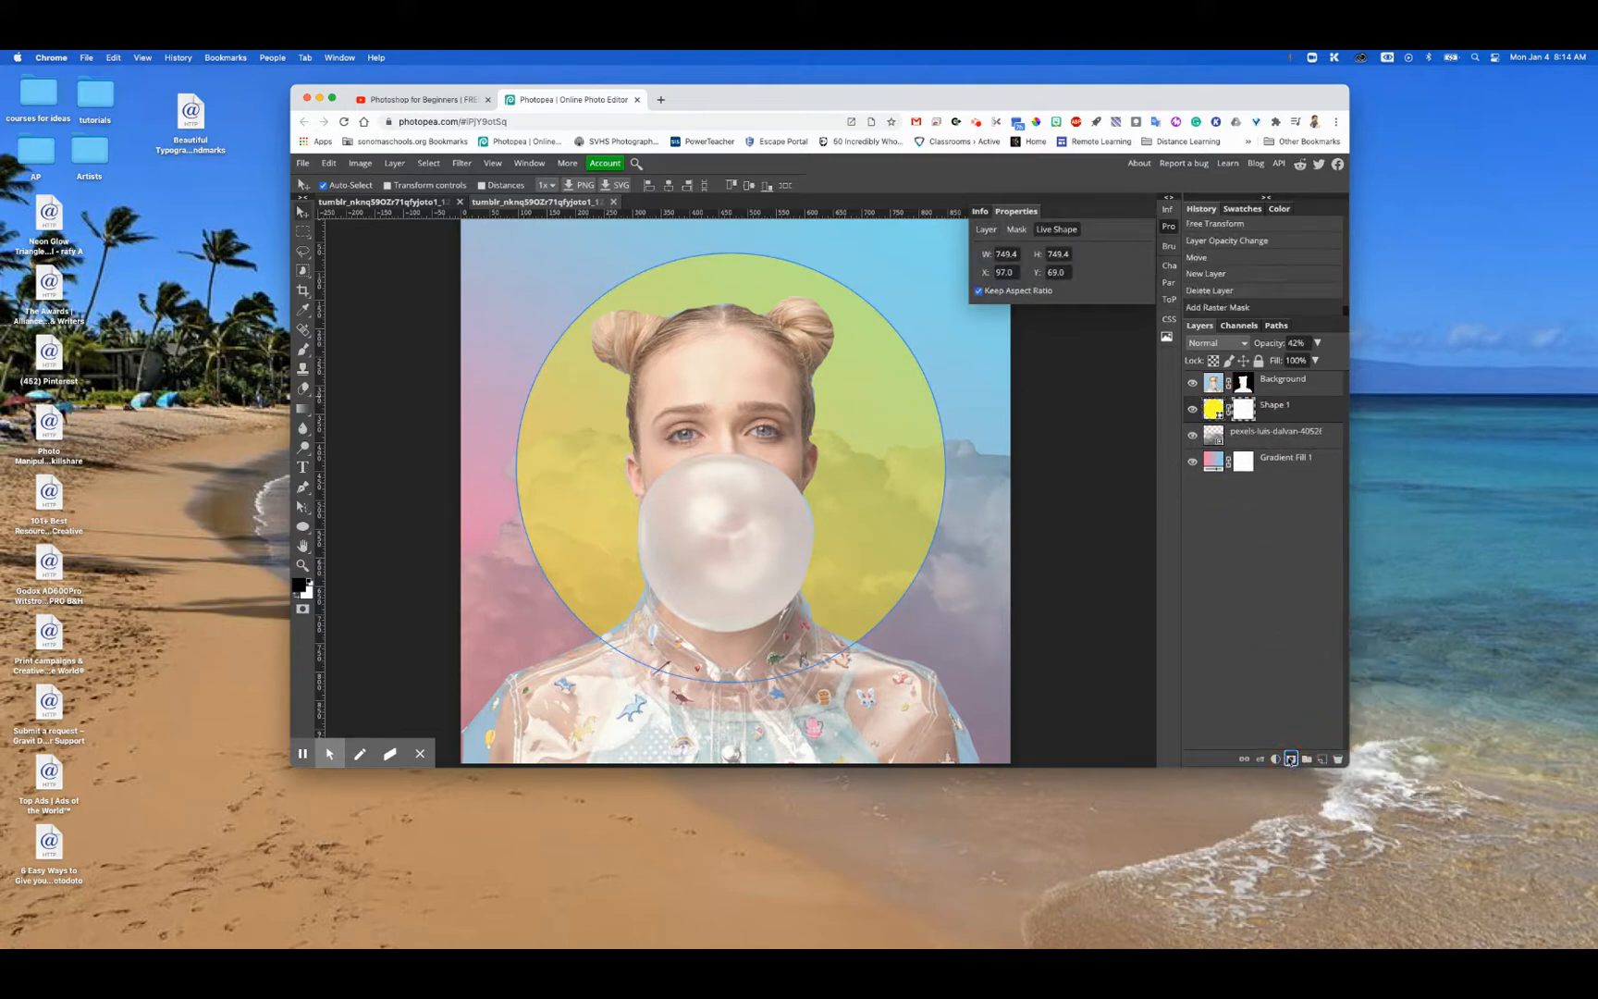
left_click(303, 409)
right_click(307, 410)
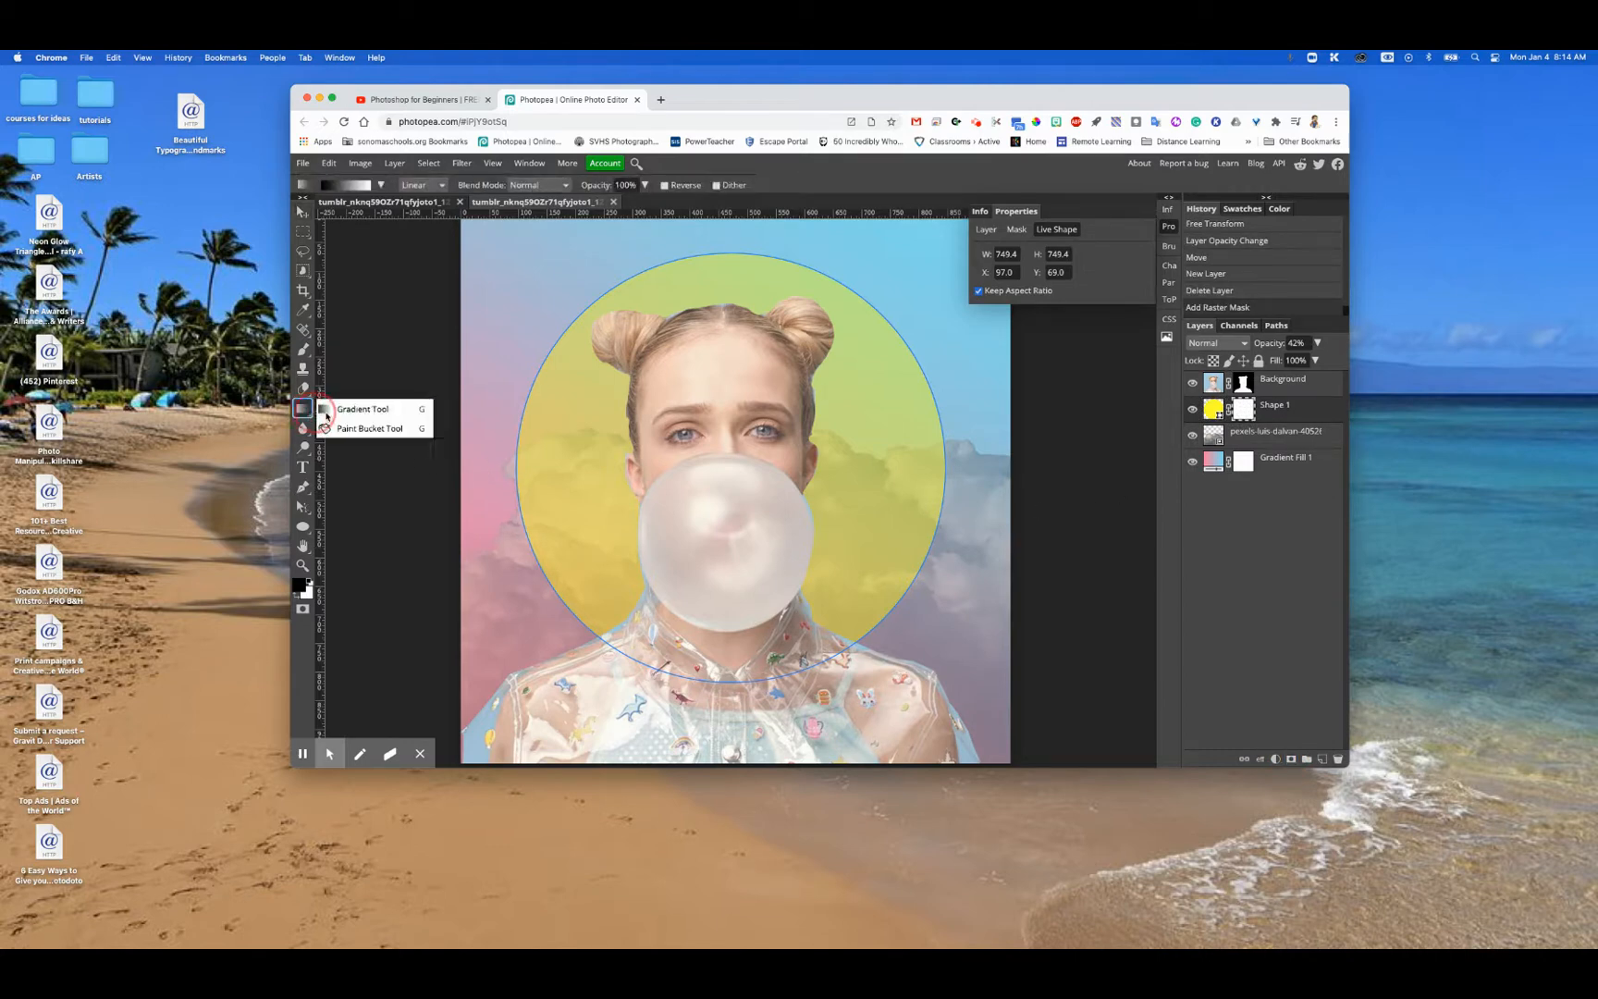
left_click(338, 411)
left_click_drag(729, 673, 739, 306)
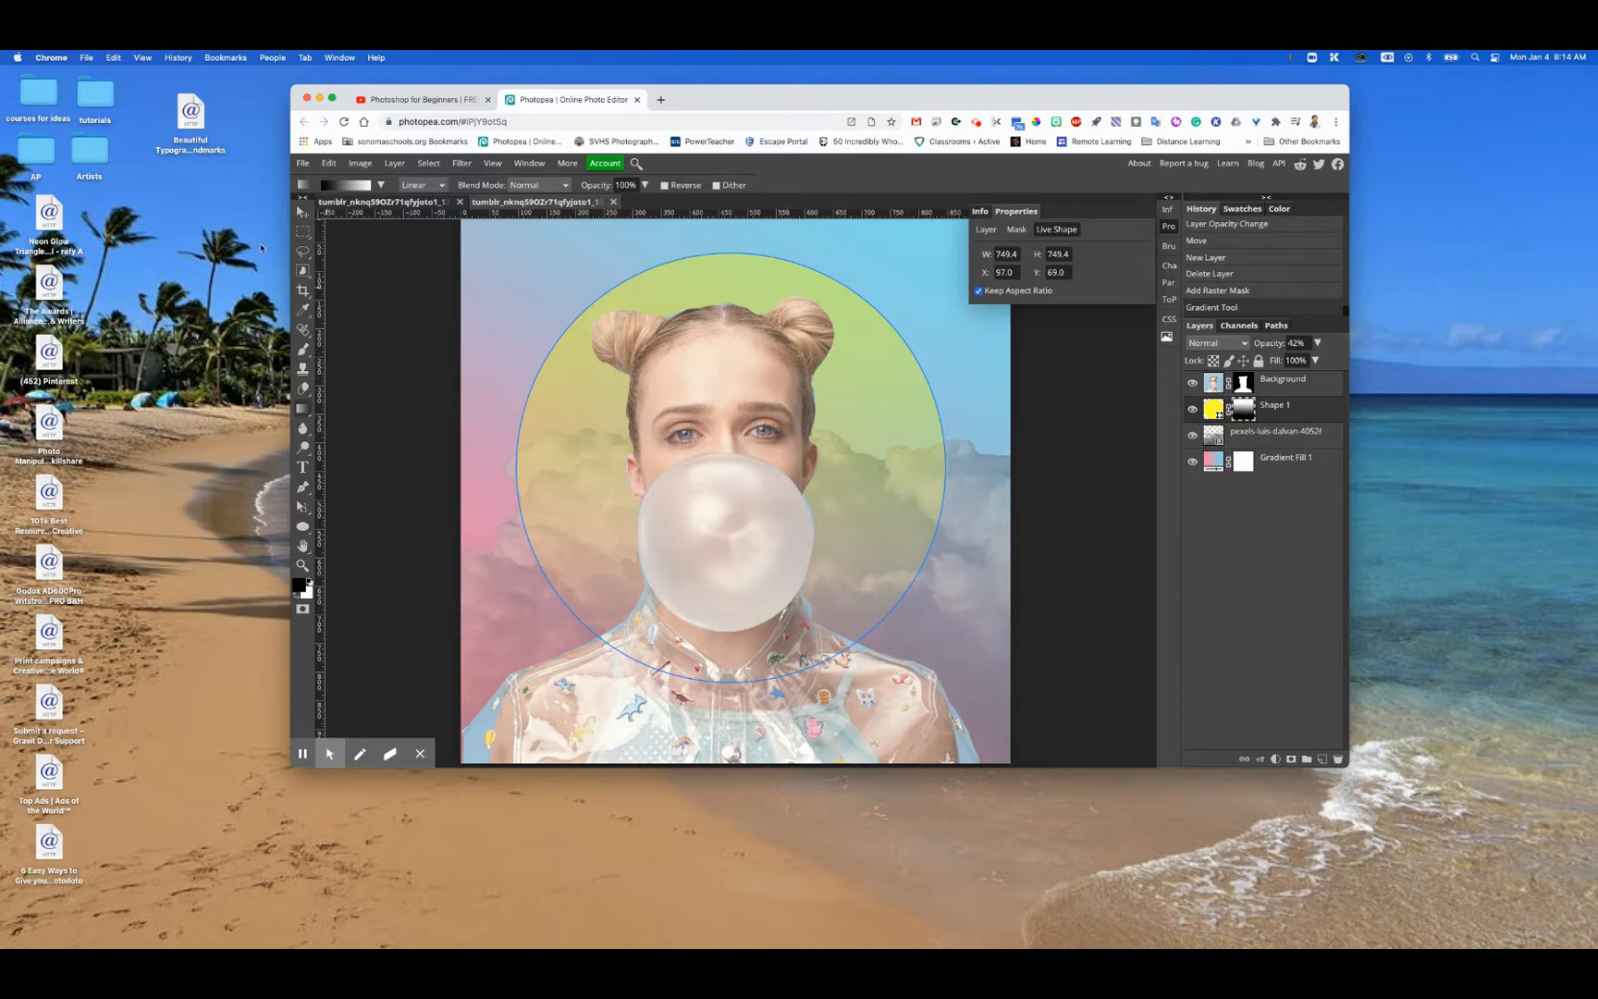
left_click(302, 211)
left_click(411, 346)
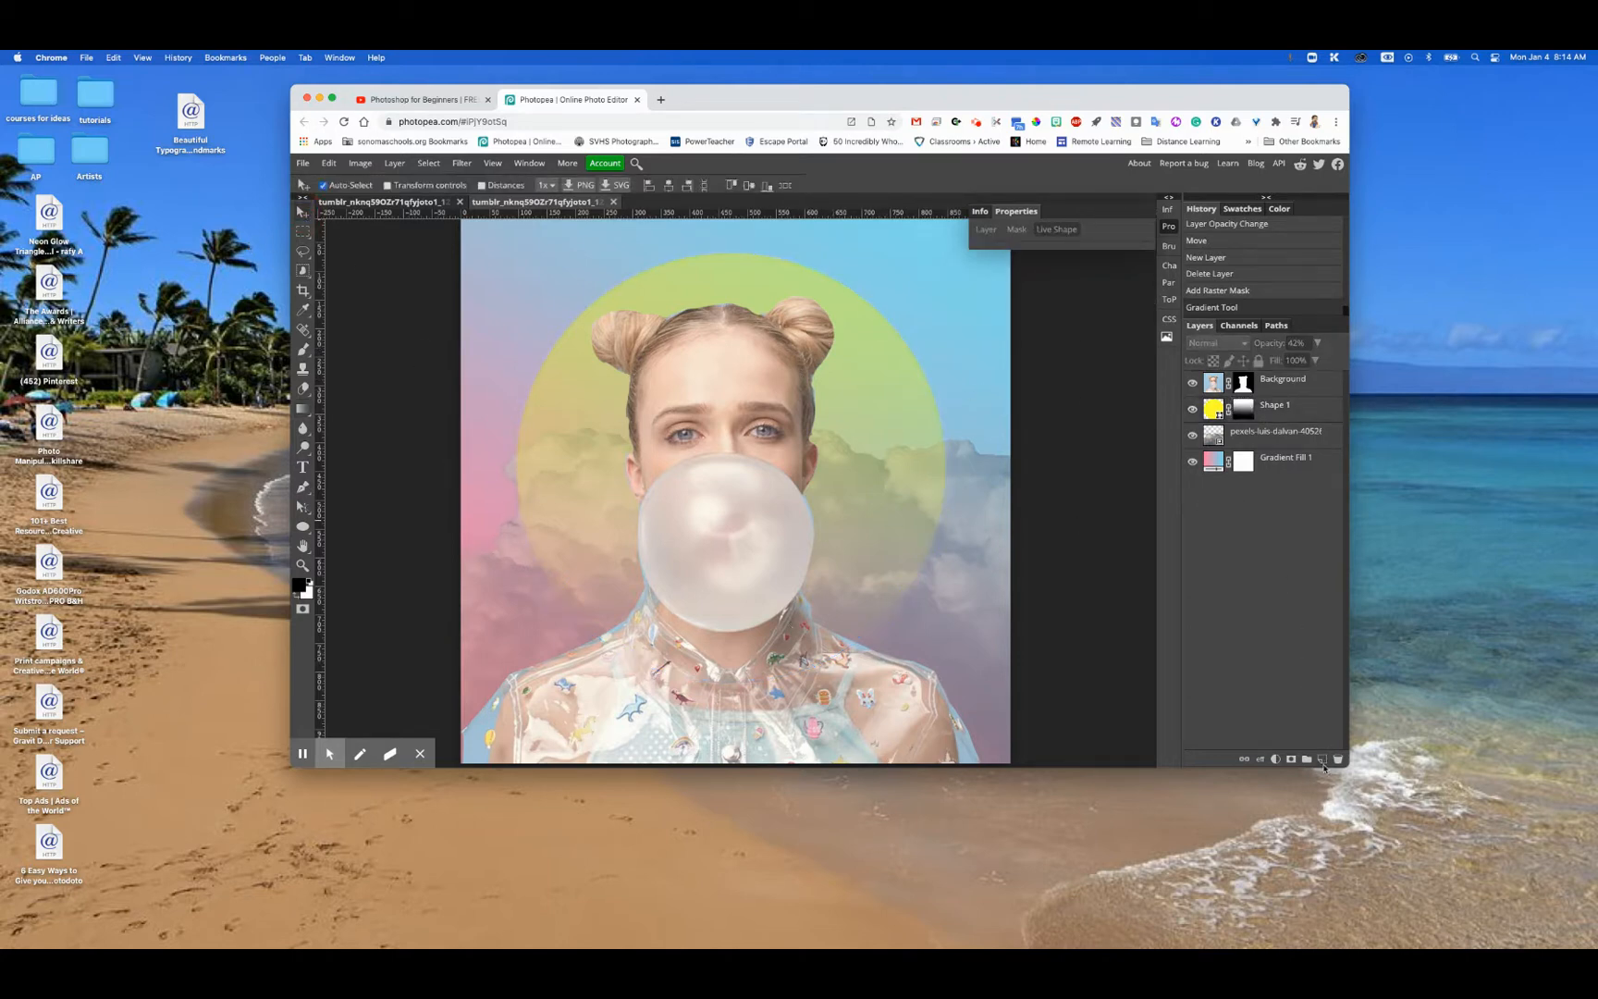
- Create a new top layer and paint over both of the woman's irises with a bright blue (#09bfed) brush
left_click(1322, 759)
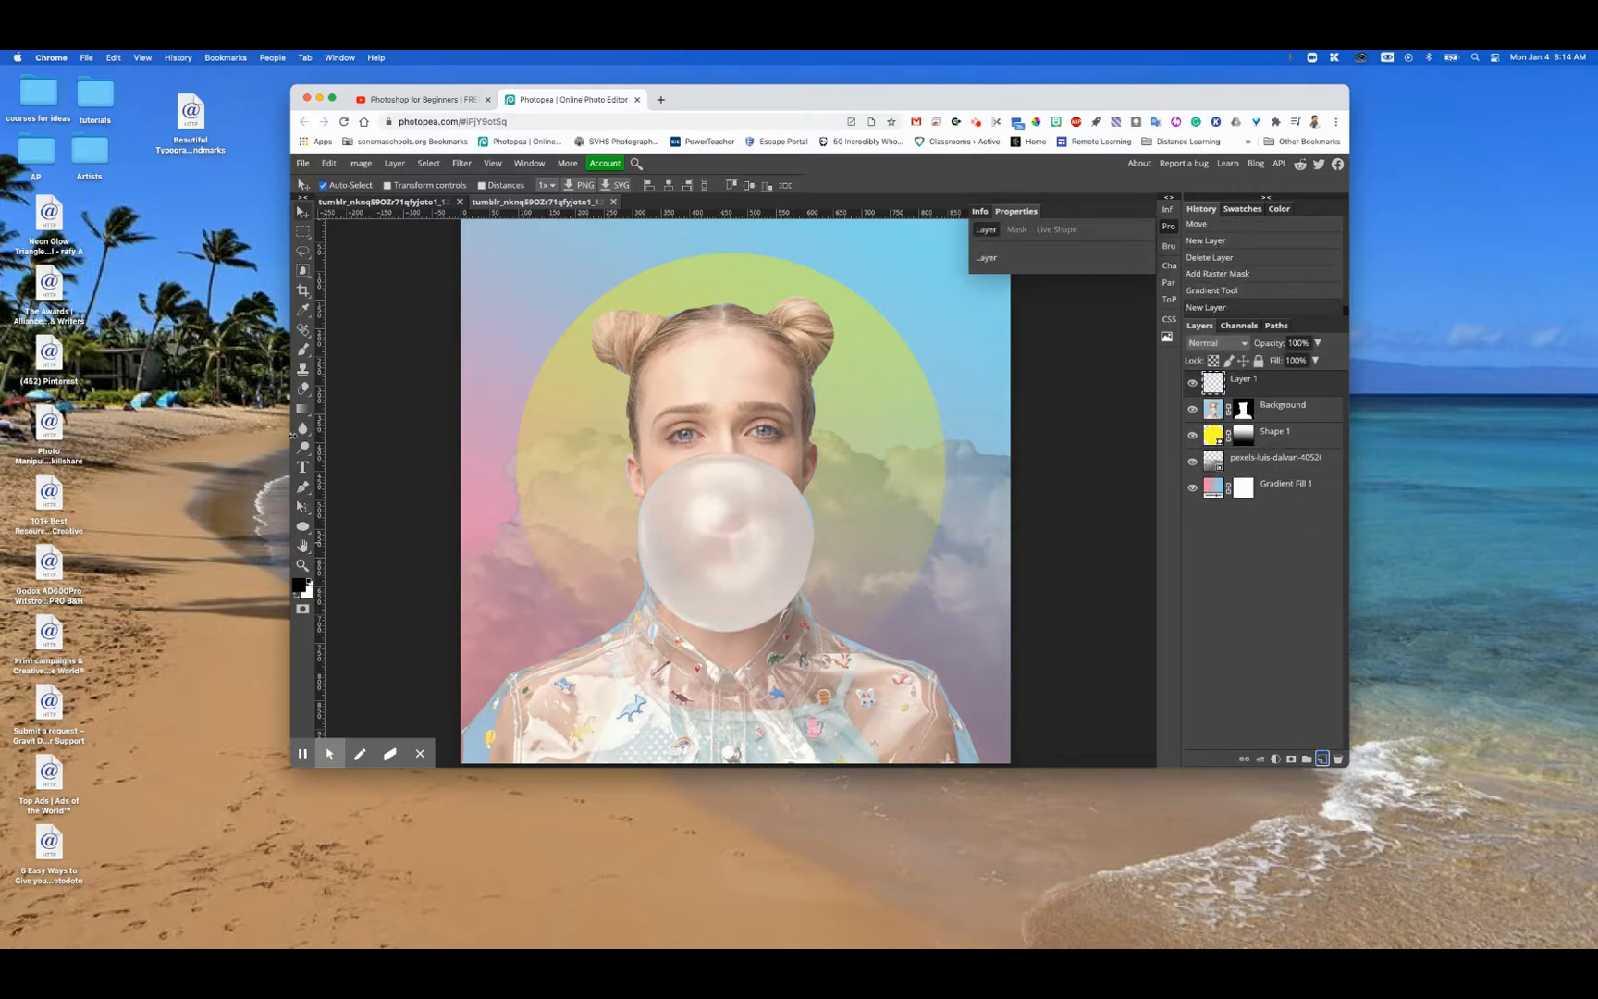
left_click(304, 352)
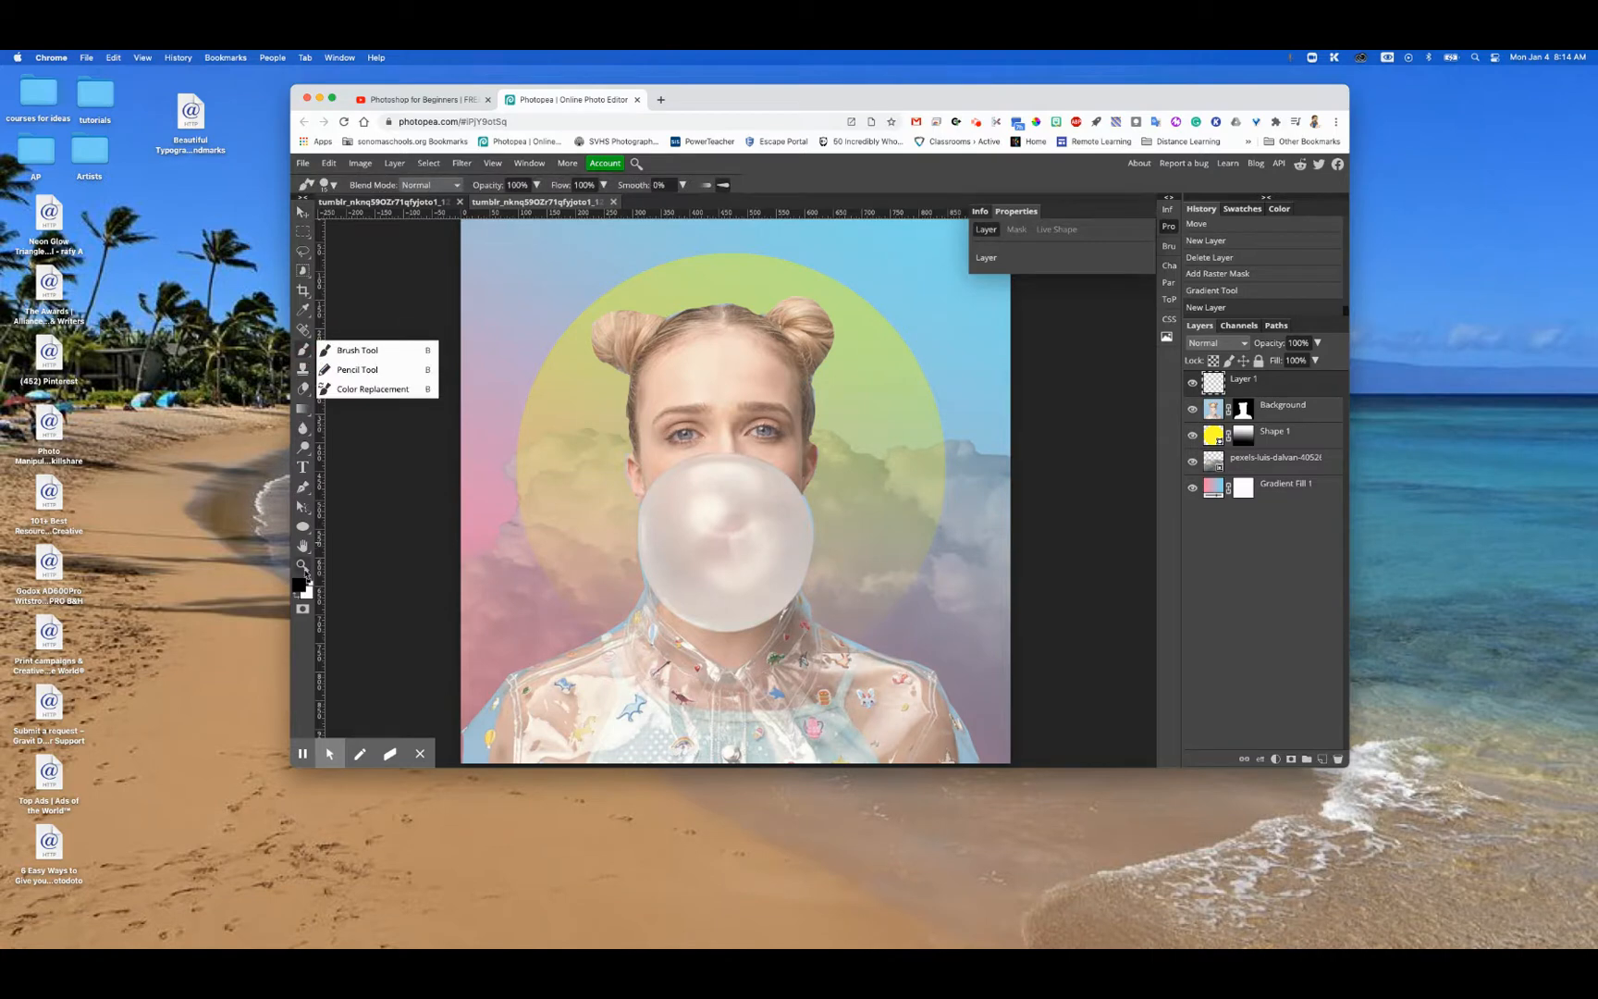
left_click(363, 348)
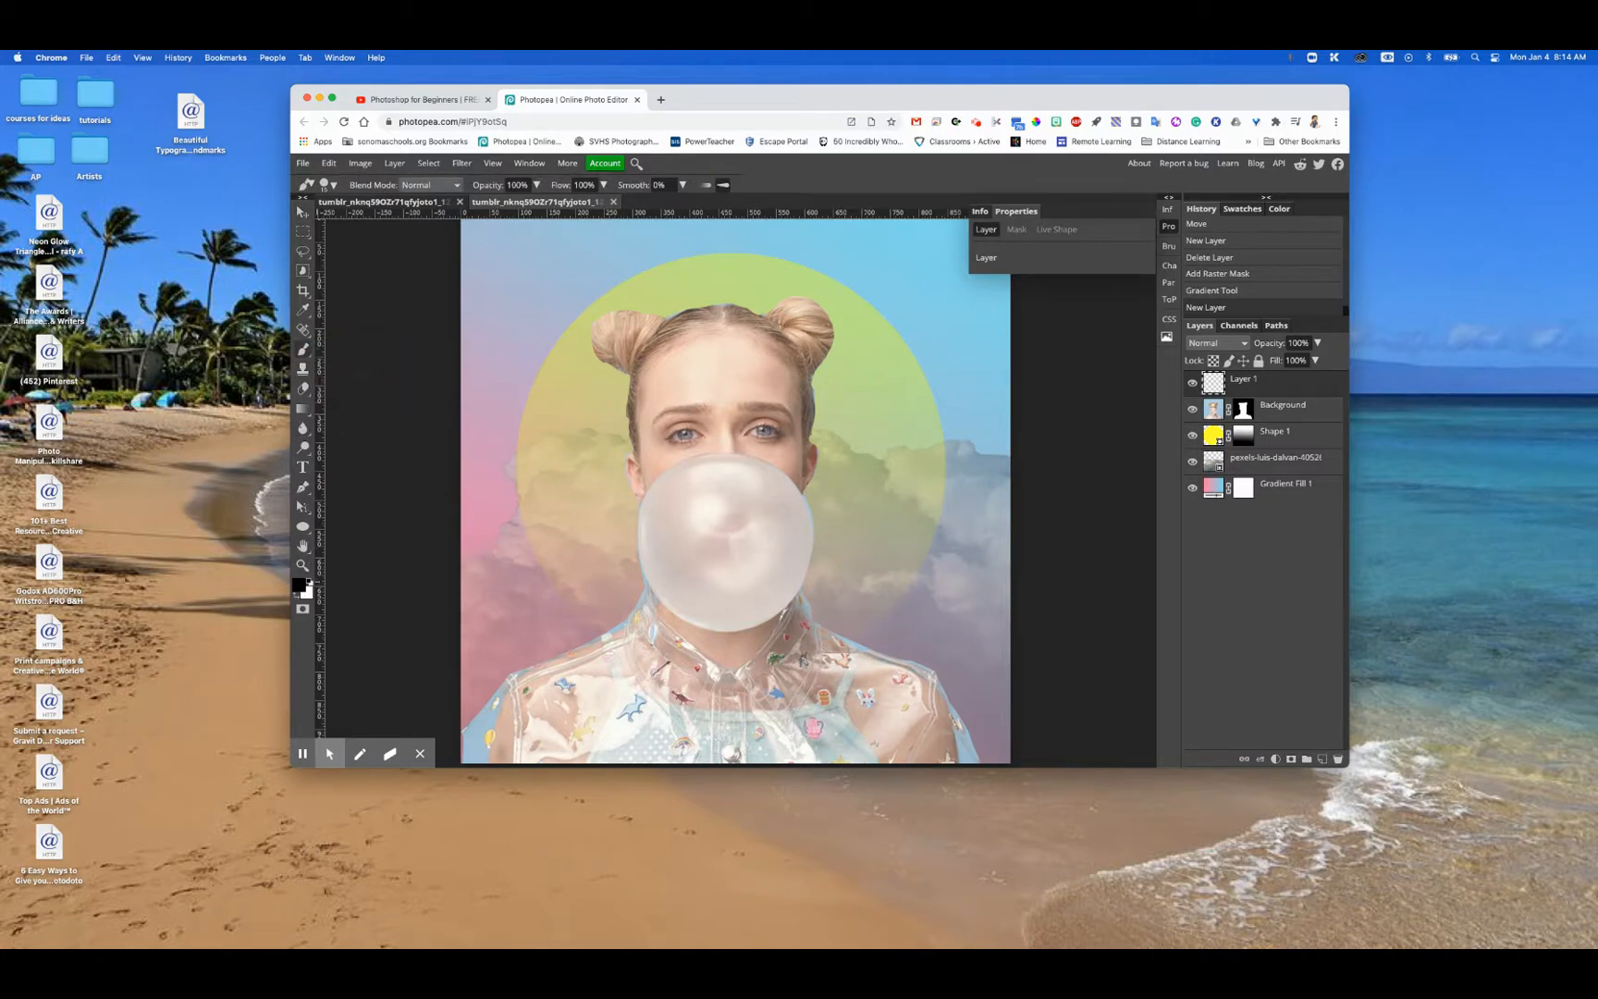
left_click(301, 587)
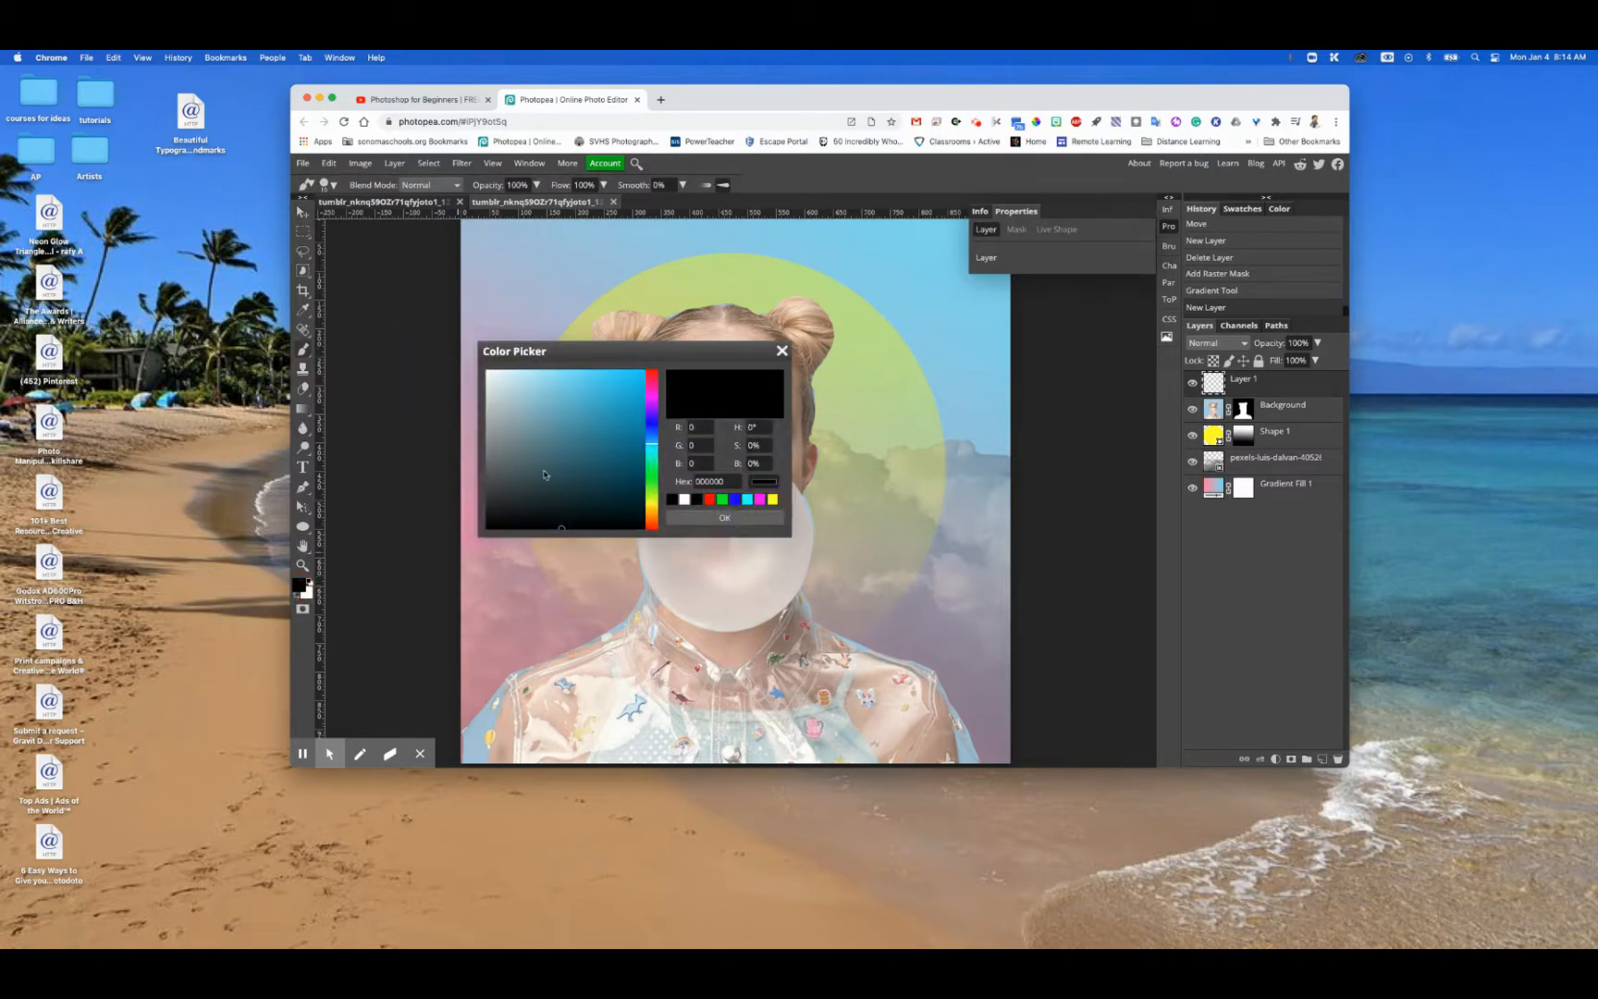
left_click(638, 381)
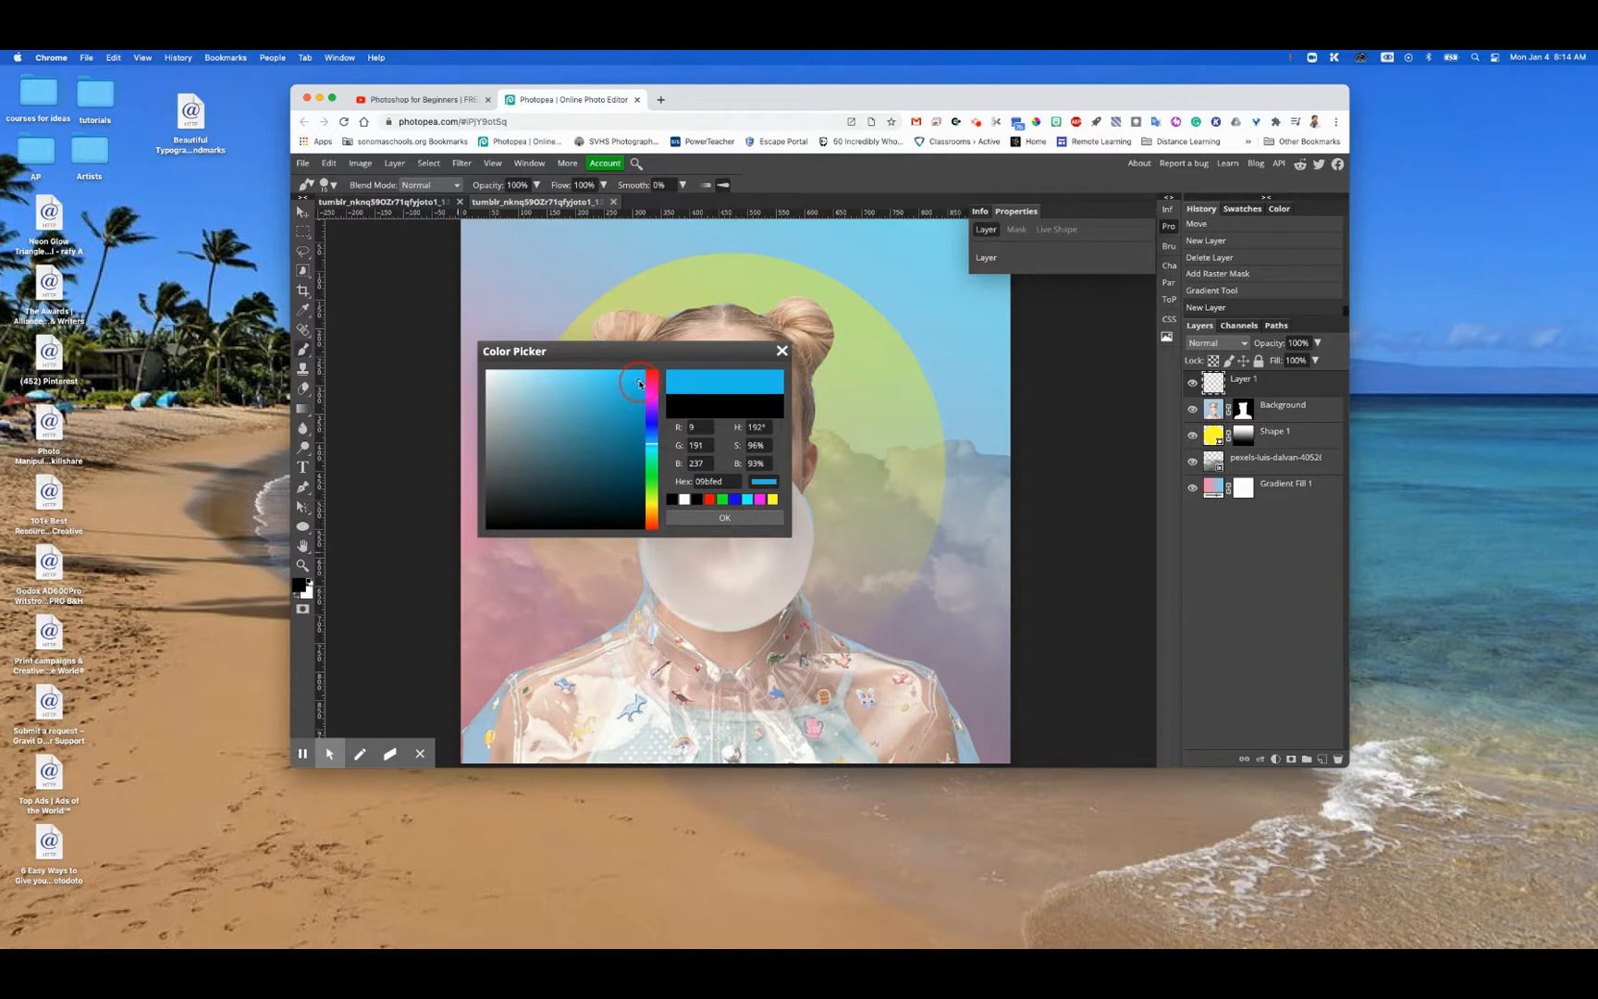
left_click(694, 522)
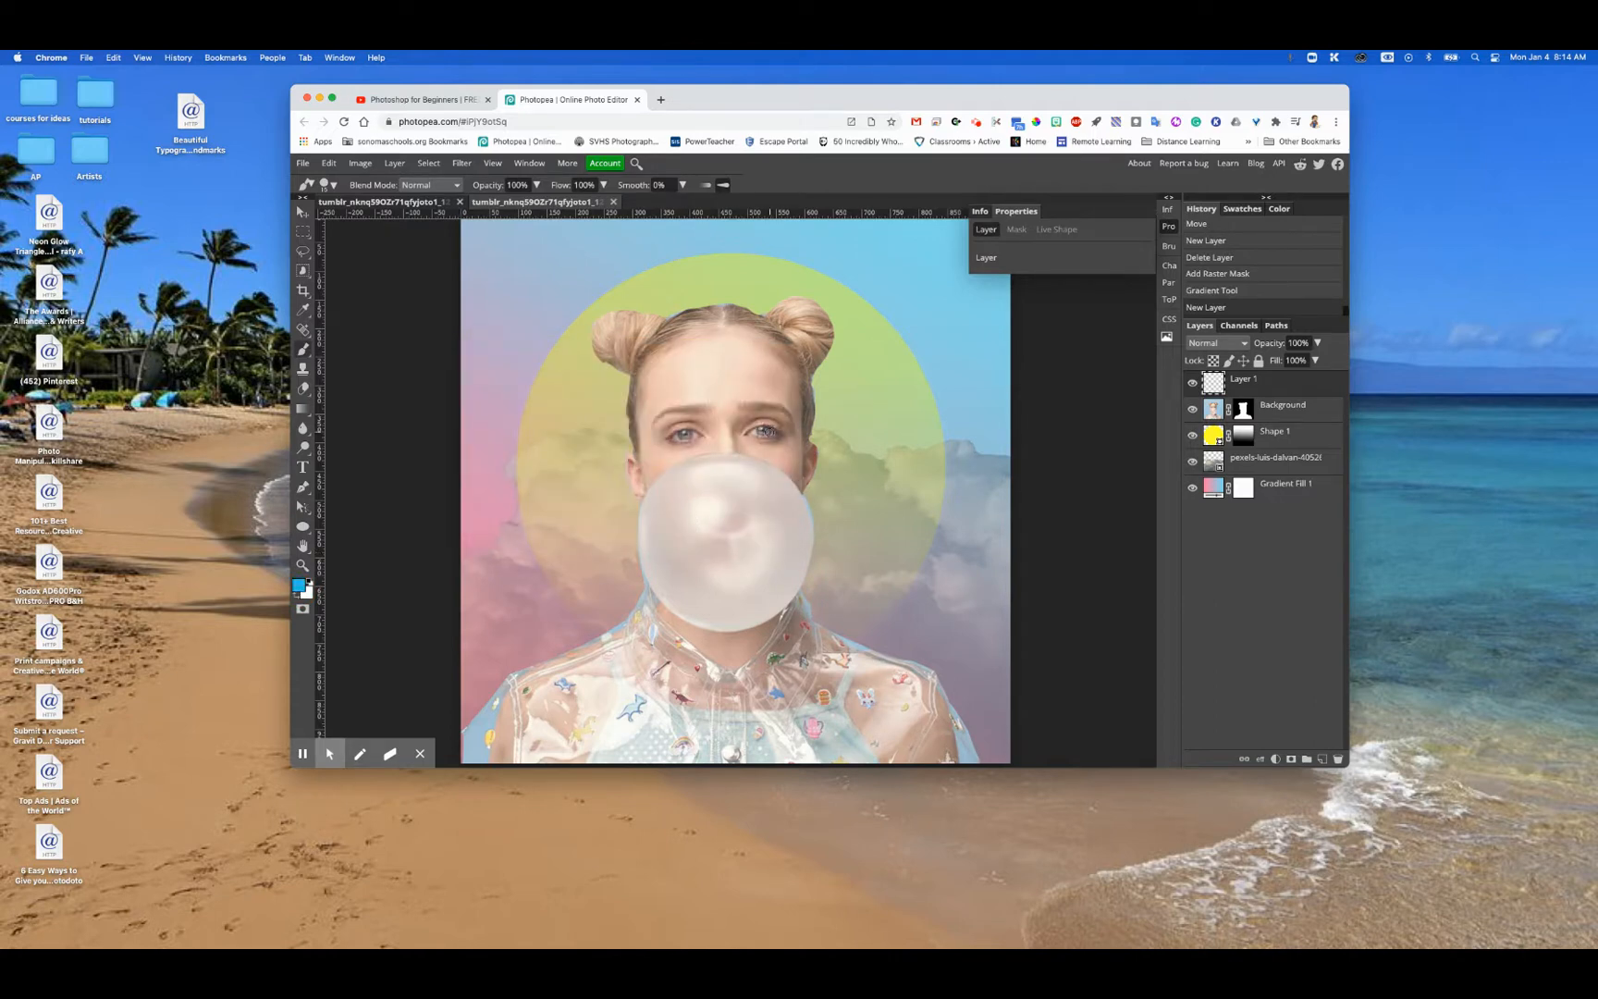
left_click_drag(773, 431, 686, 433)
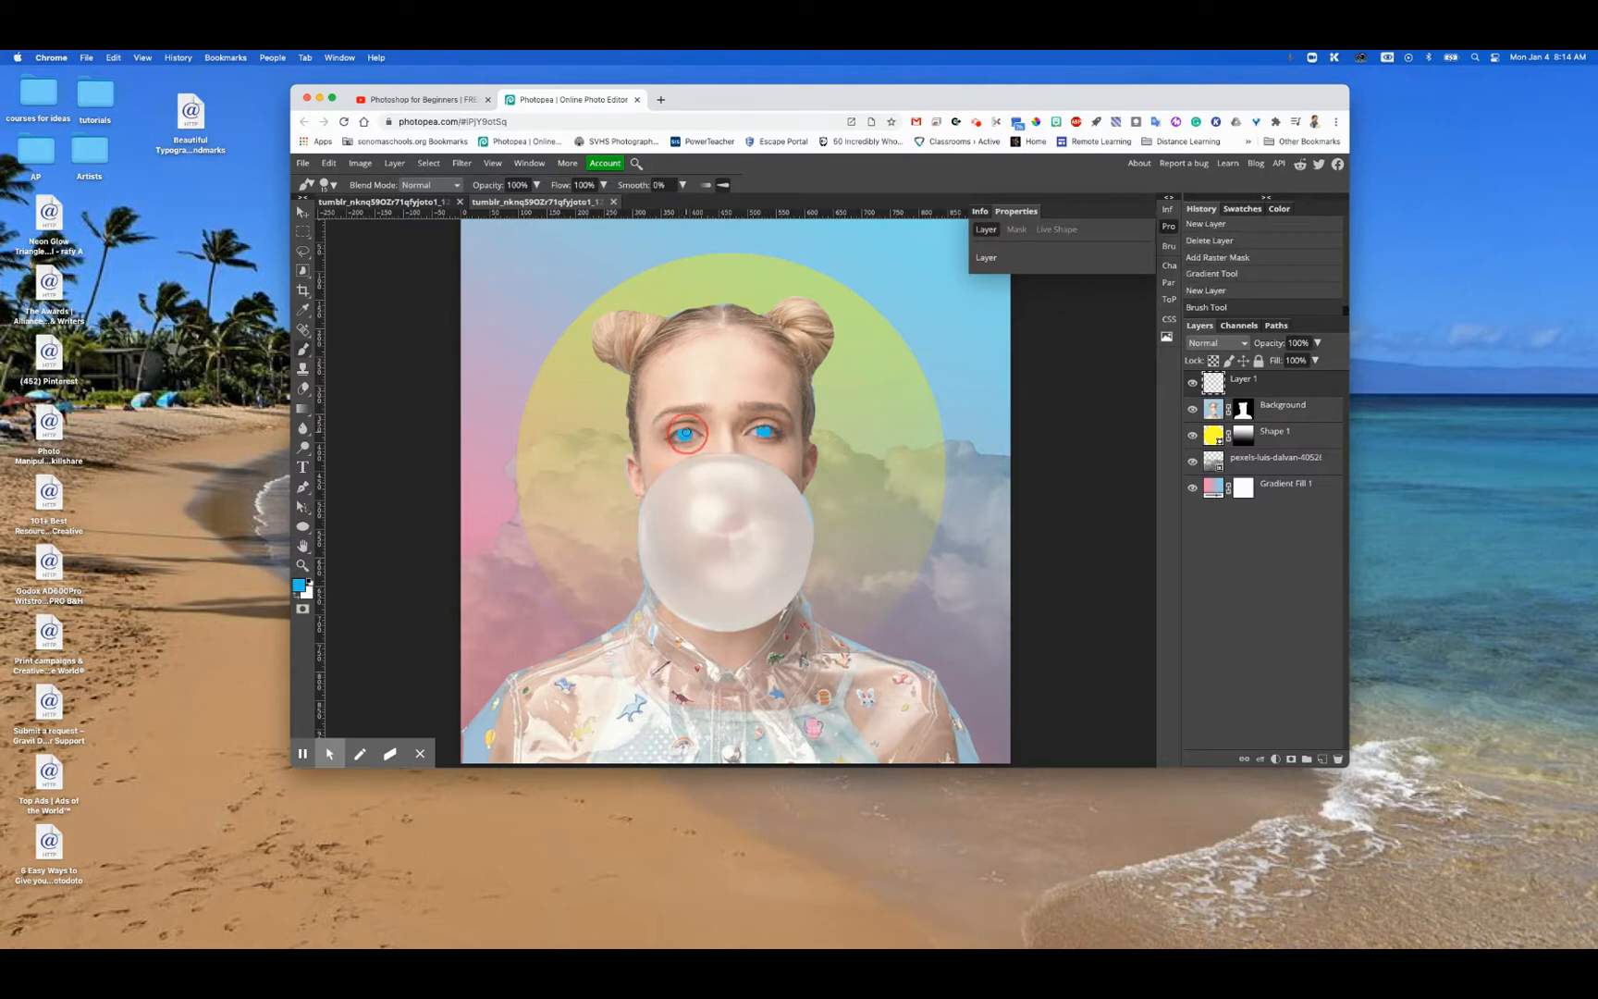
- Set the blue eye-paint layer to the Overlay blend mode and reduce its opacity to 57%
left_click(1245, 344)
left_click(1211, 549)
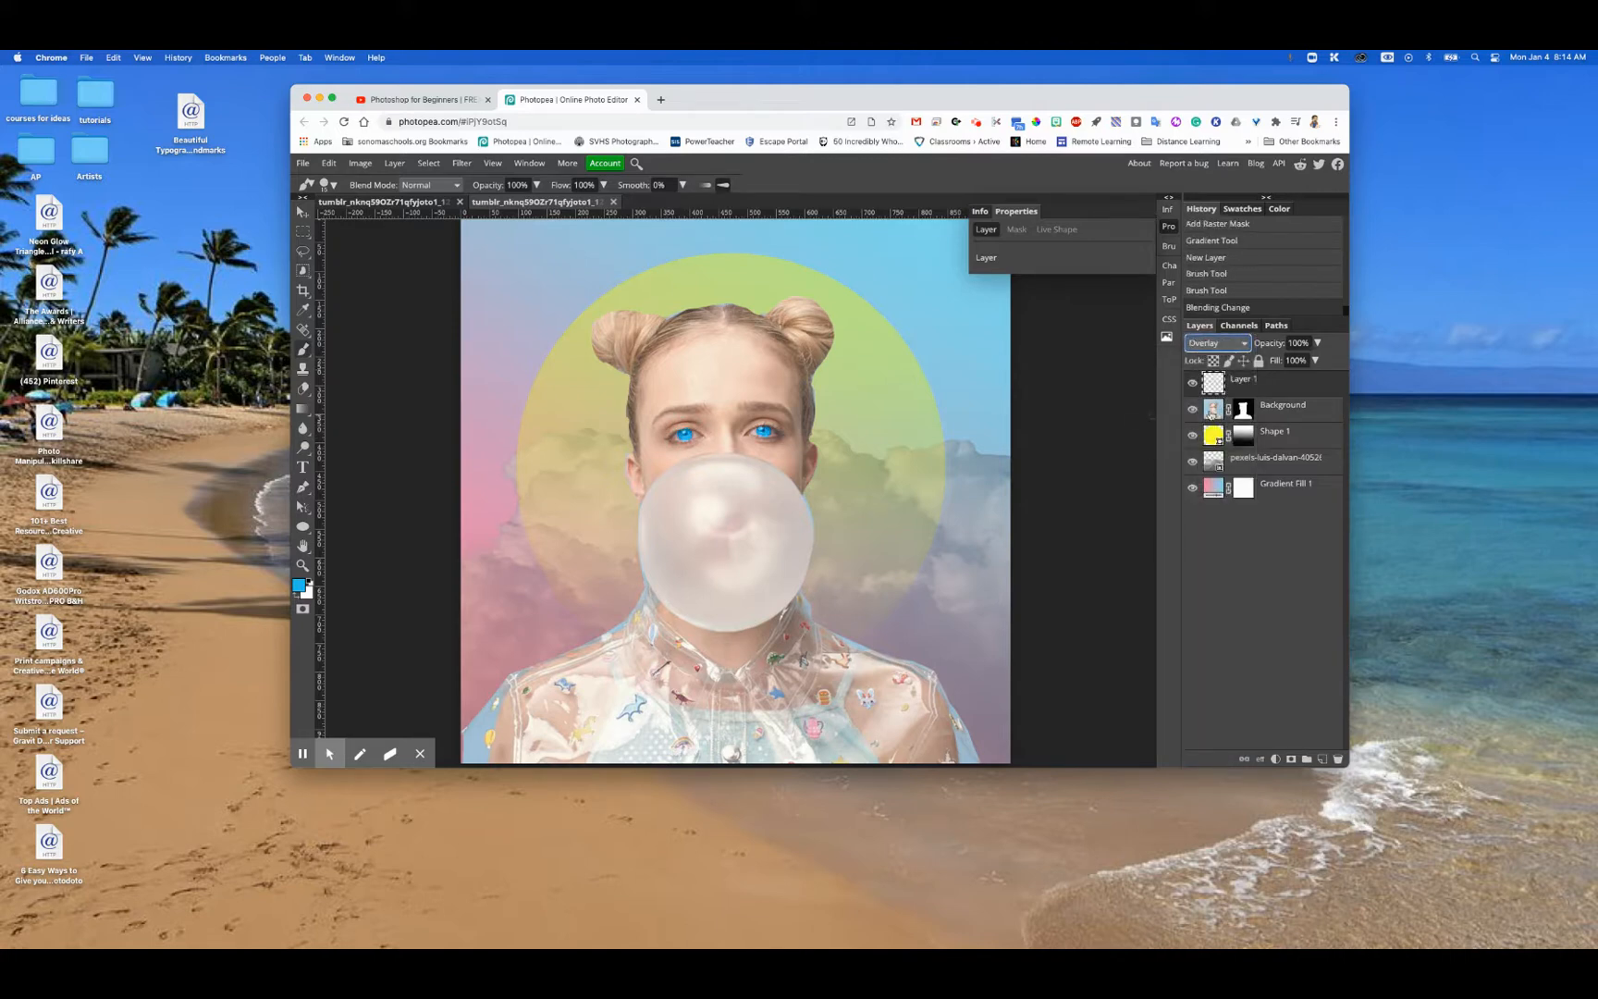
left_click(1317, 347)
left_click_drag(1320, 360, 1292, 364)
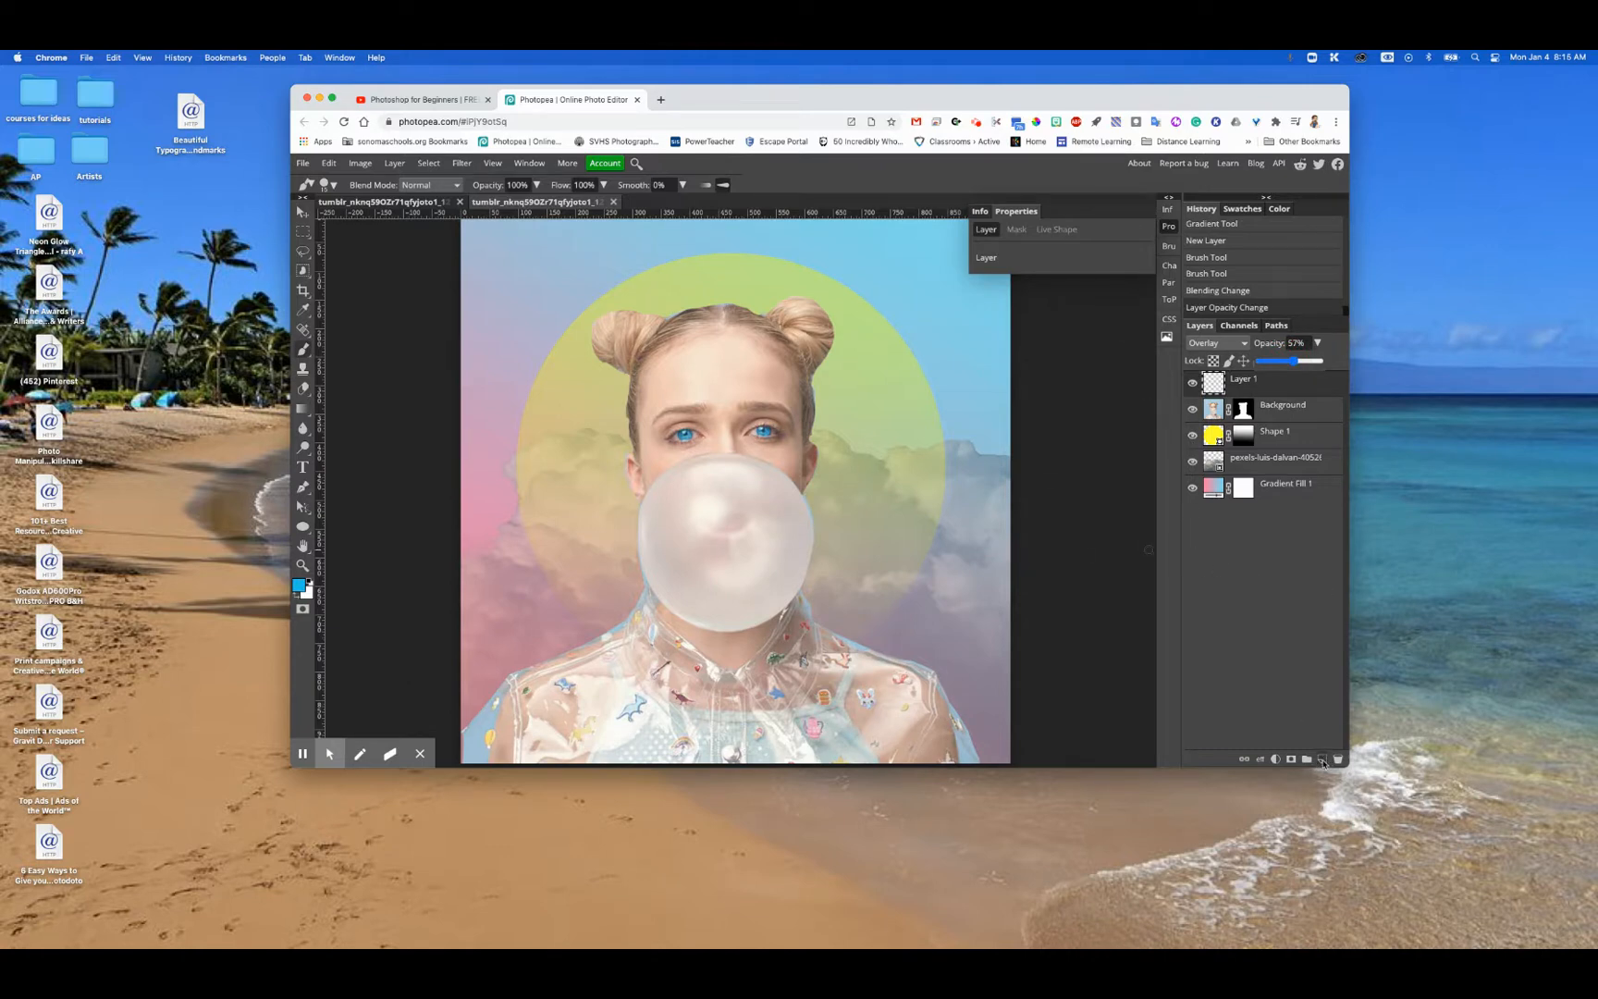
- Place the hauntedplaces image from the Desktop into the composite as a new layer
left_click(304, 163)
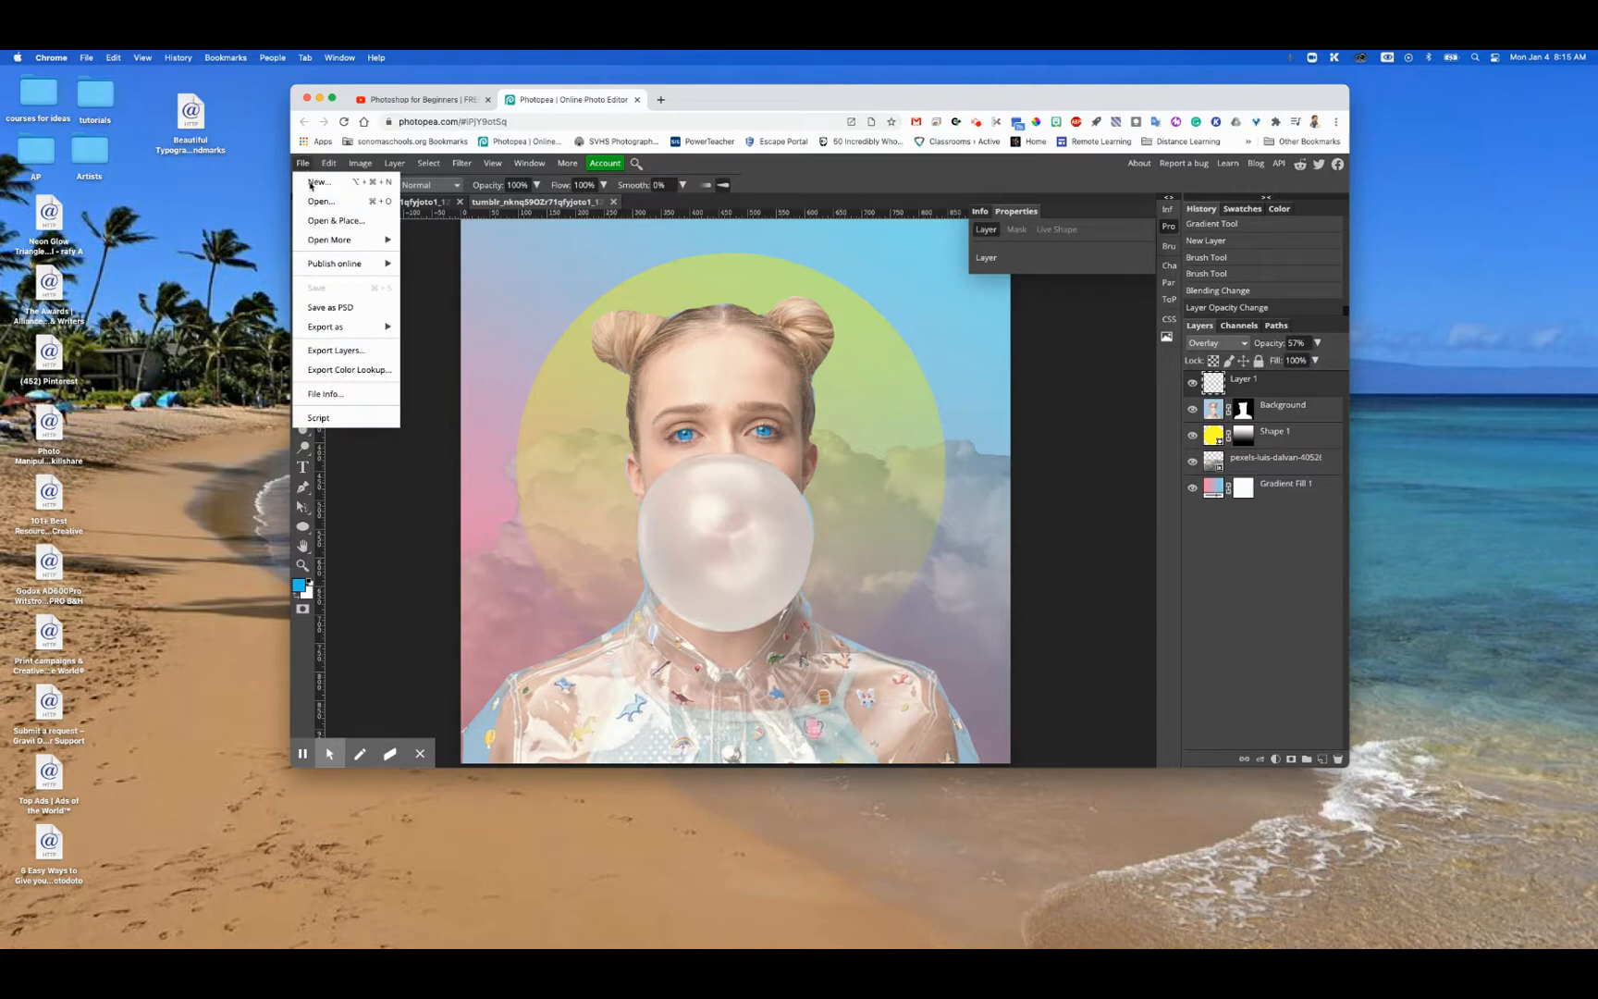
left_click(328, 220)
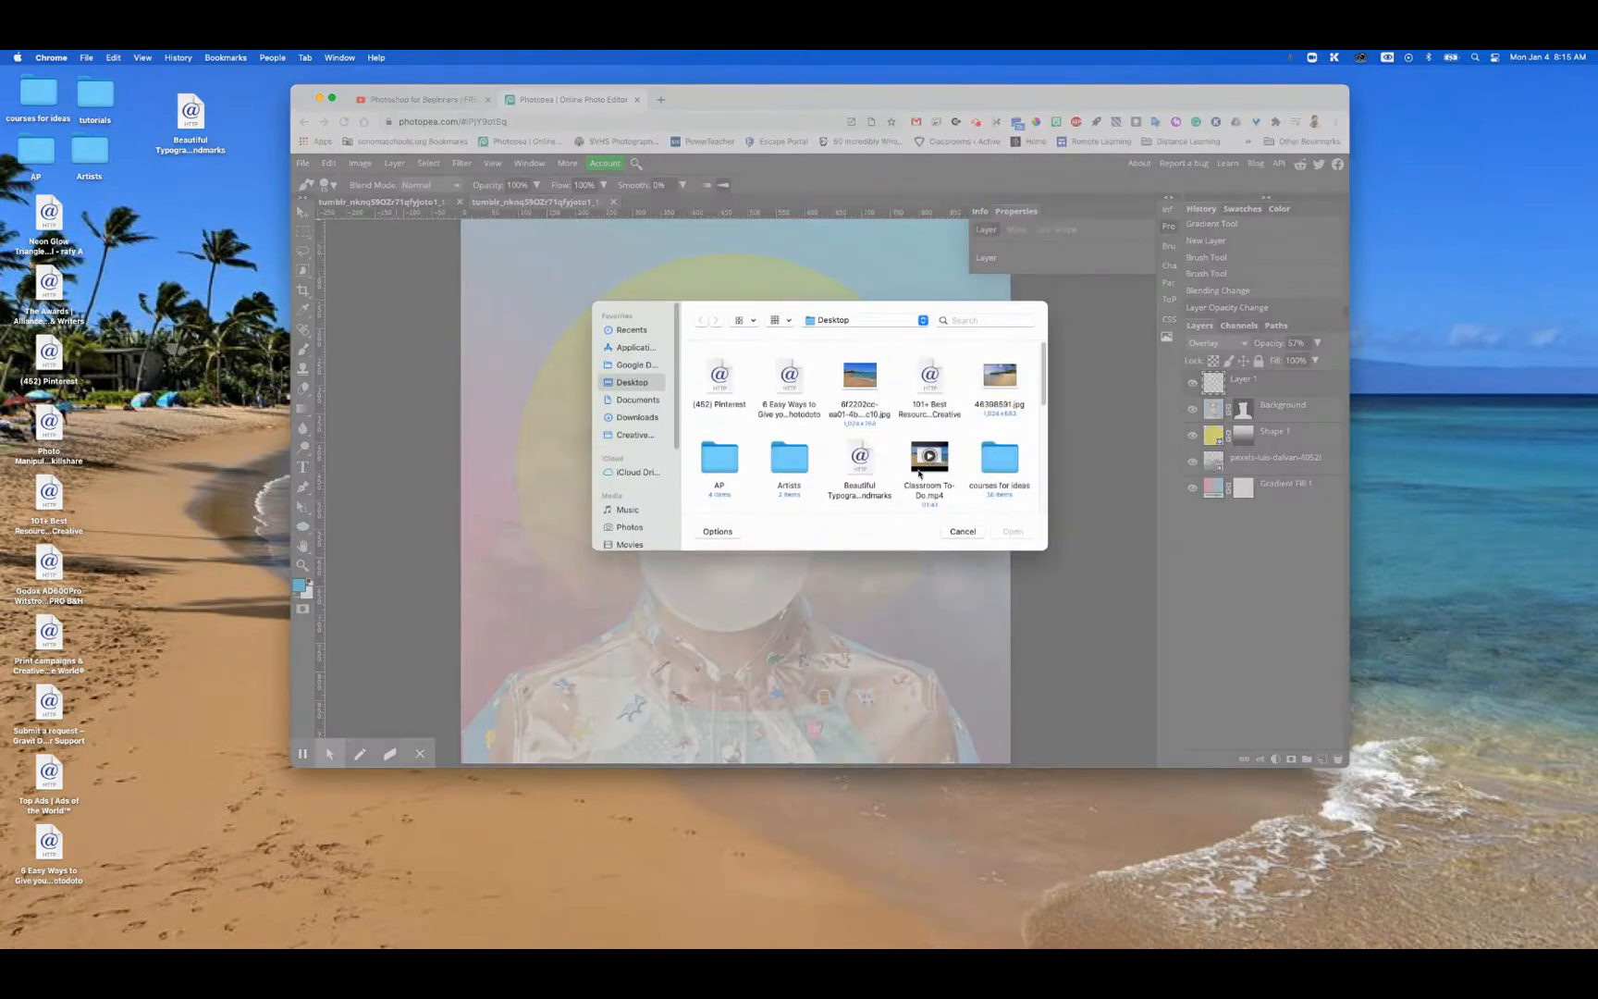
scroll(786, 462, "down", 4)
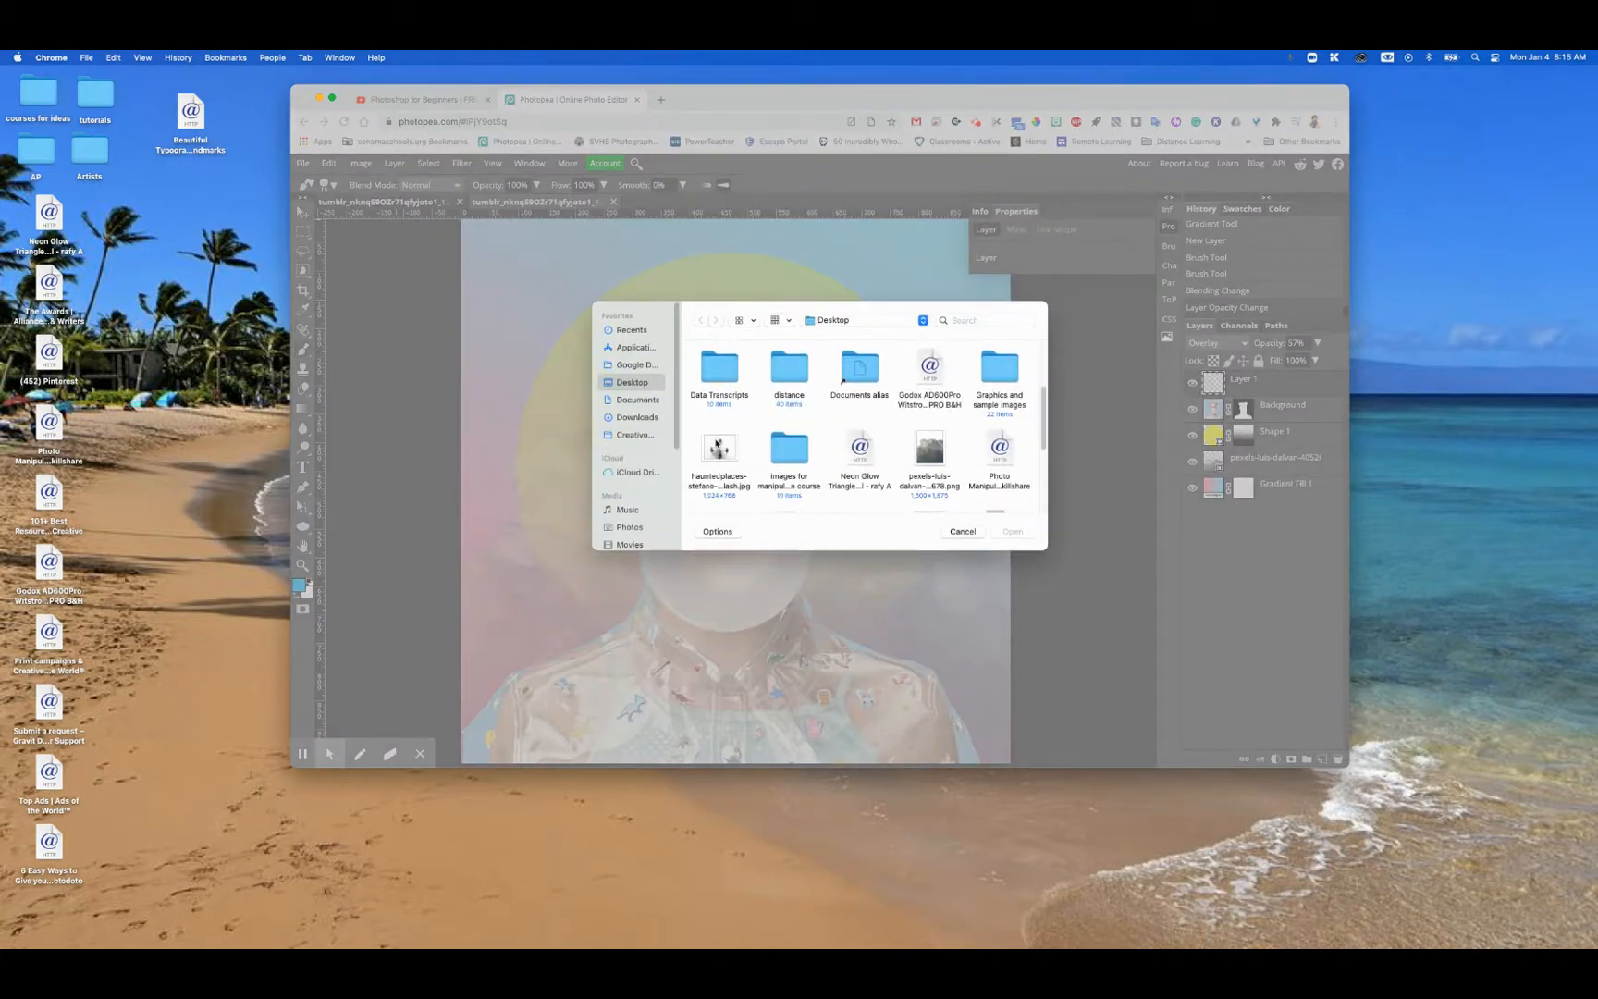
left_click(718, 453)
left_click(1010, 532)
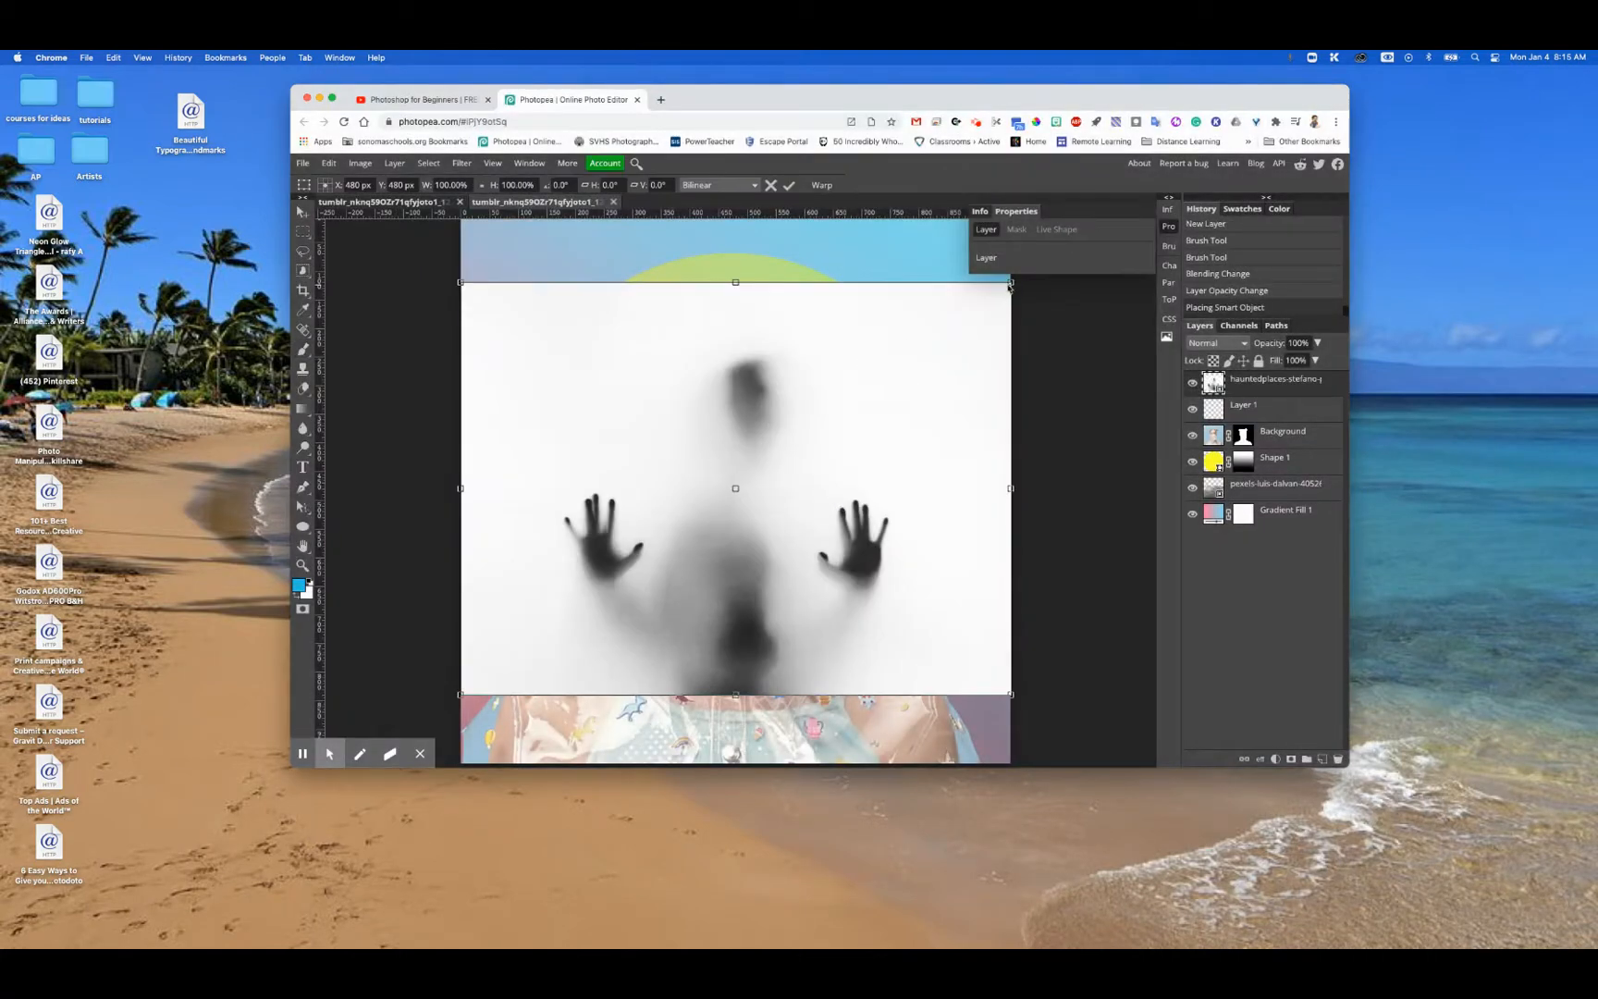
- Scale the placed hauntedplaces image proportionally to about 37% and position it over the bubble
left_click_drag(1009, 283, 838, 417)
left_click_drag(783, 473, 770, 520)
left_click(303, 211)
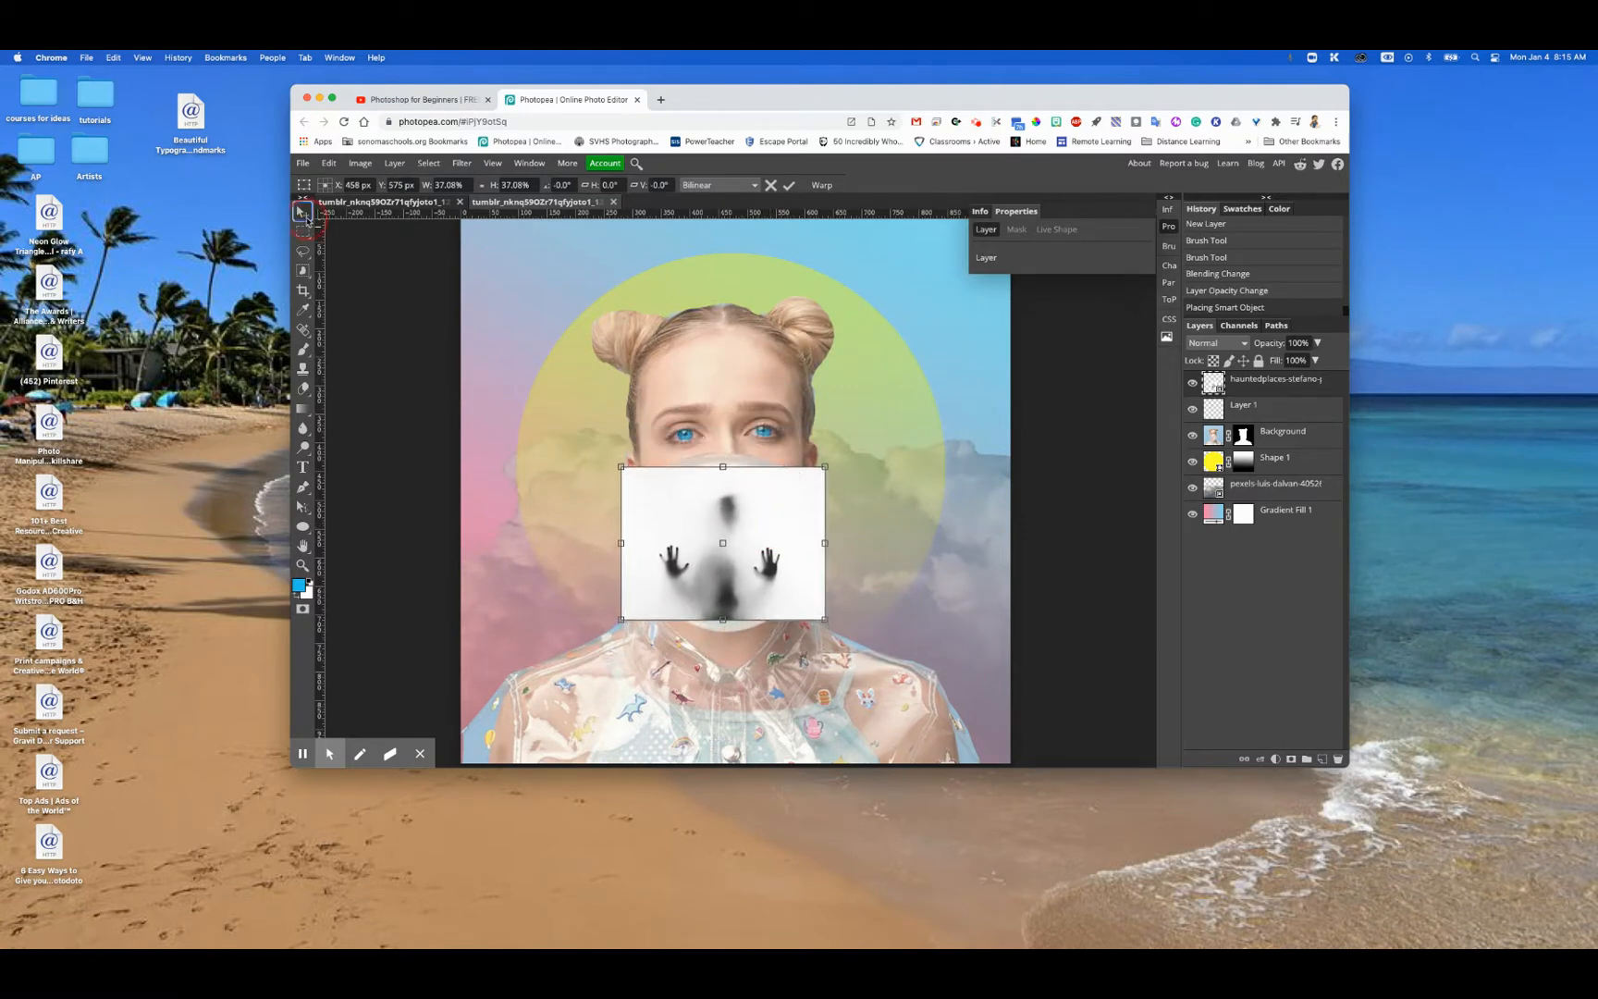
- Set the hauntedplaces layer's blend mode to Multiply and nudge the ghostly figure into place inside the bubble
left_click(1222, 345)
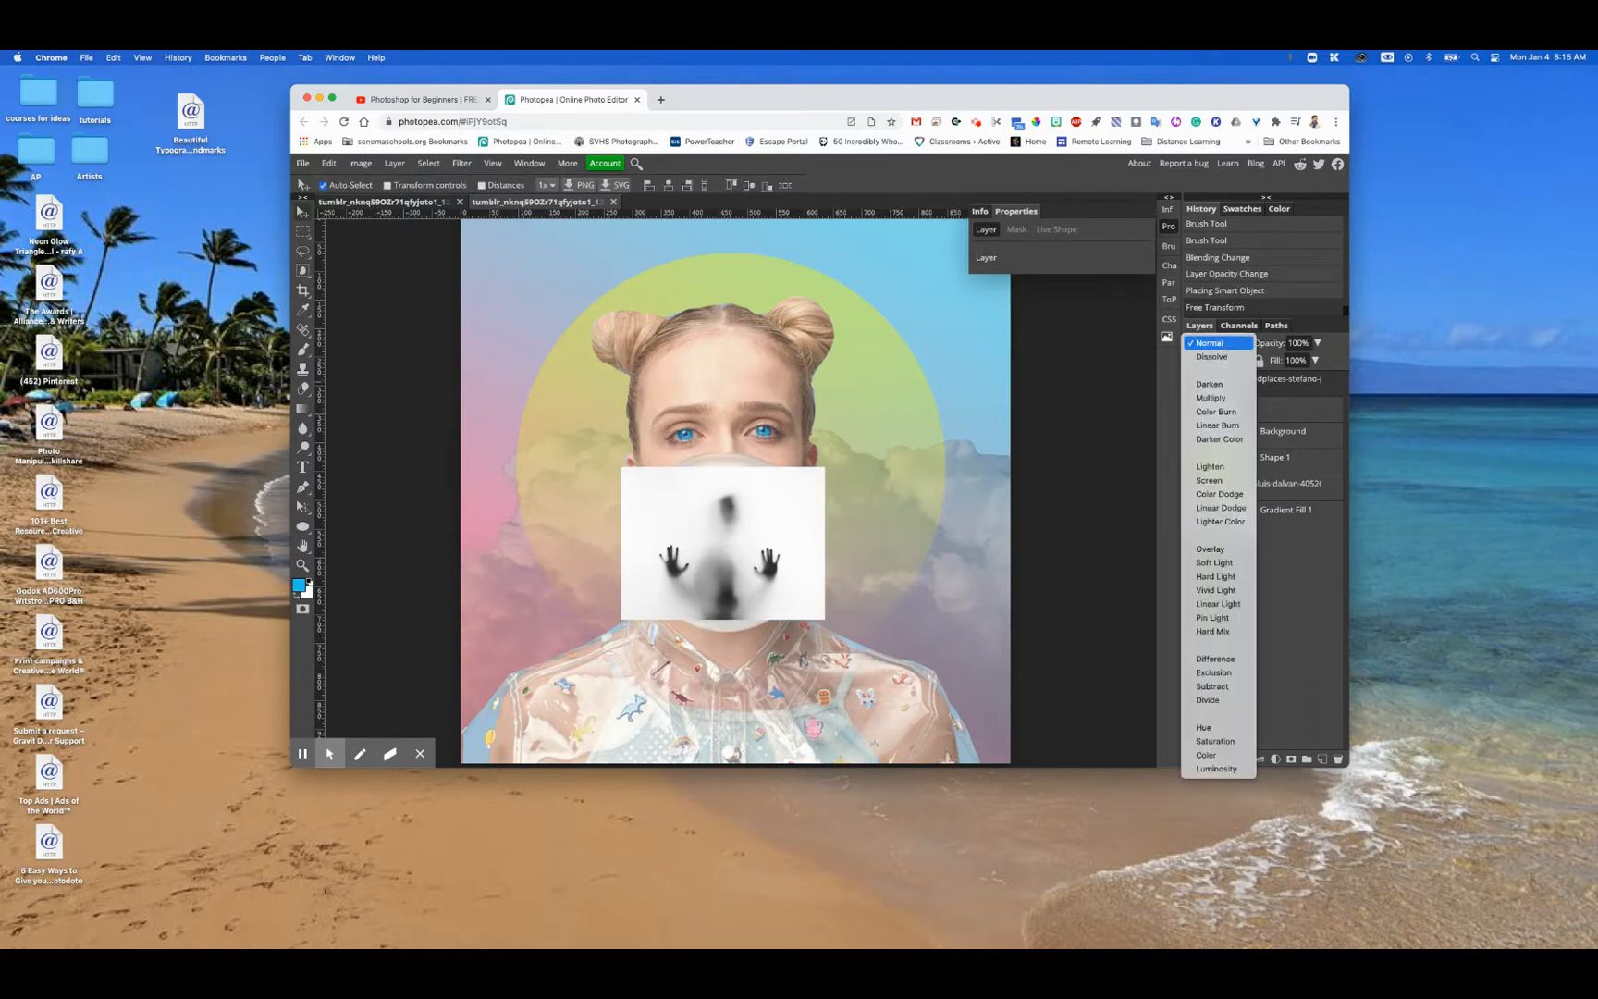
left_click(1210, 398)
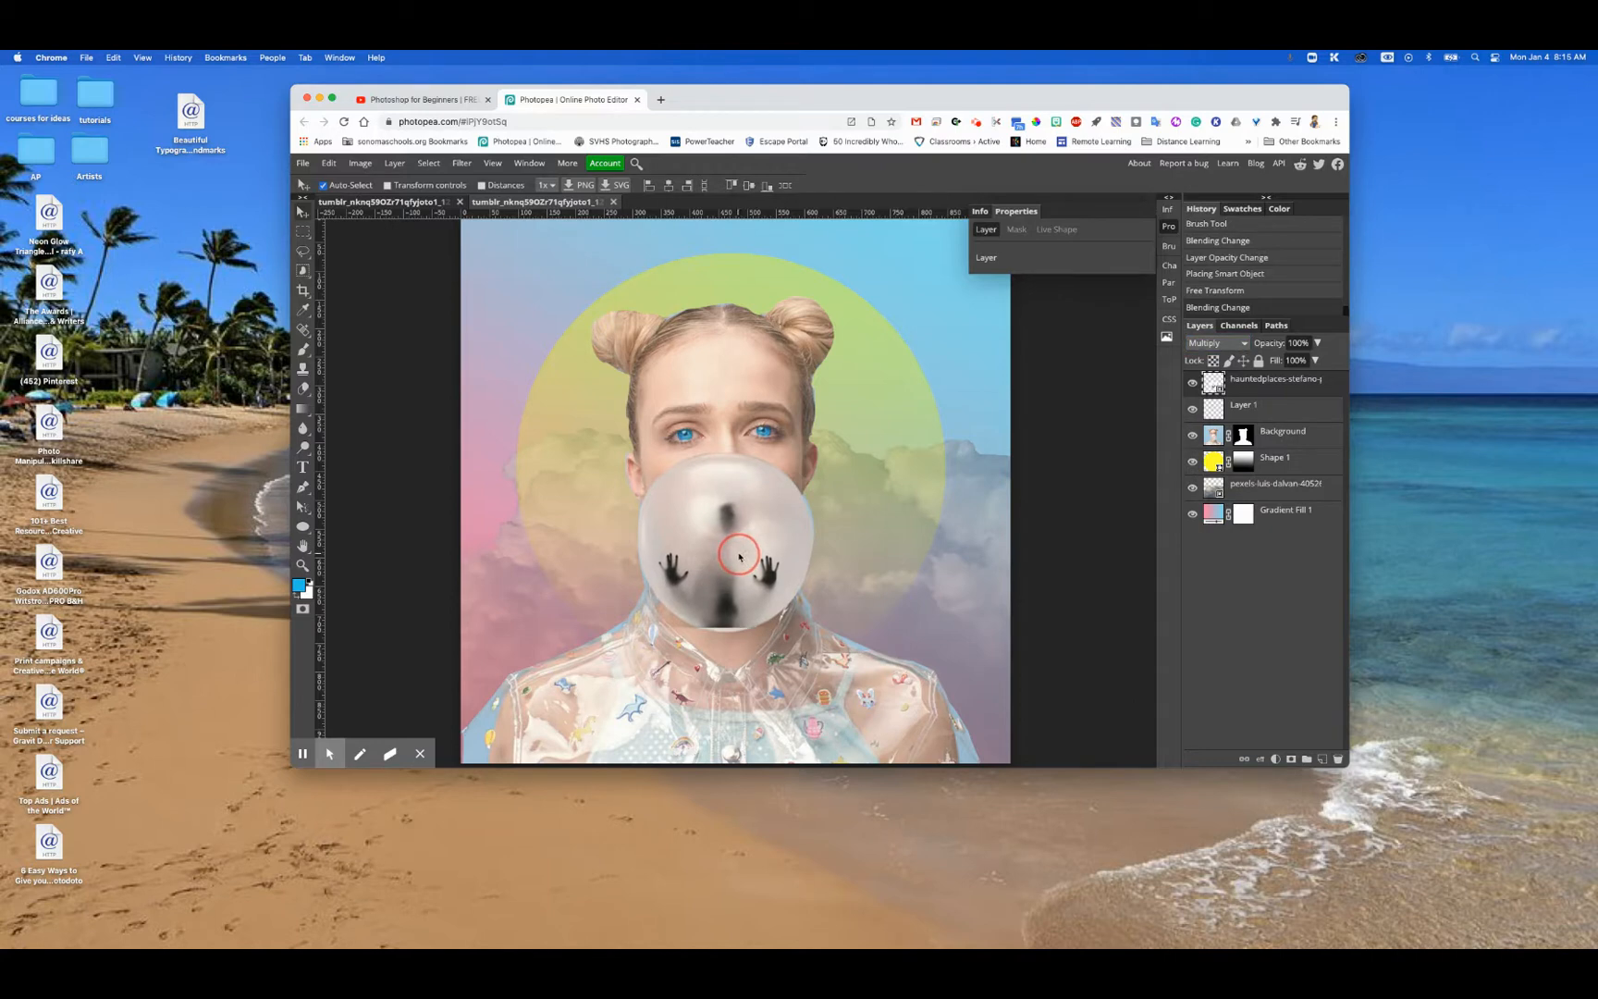
left_click(740, 553)
left_click_drag(740, 553, 740, 557)
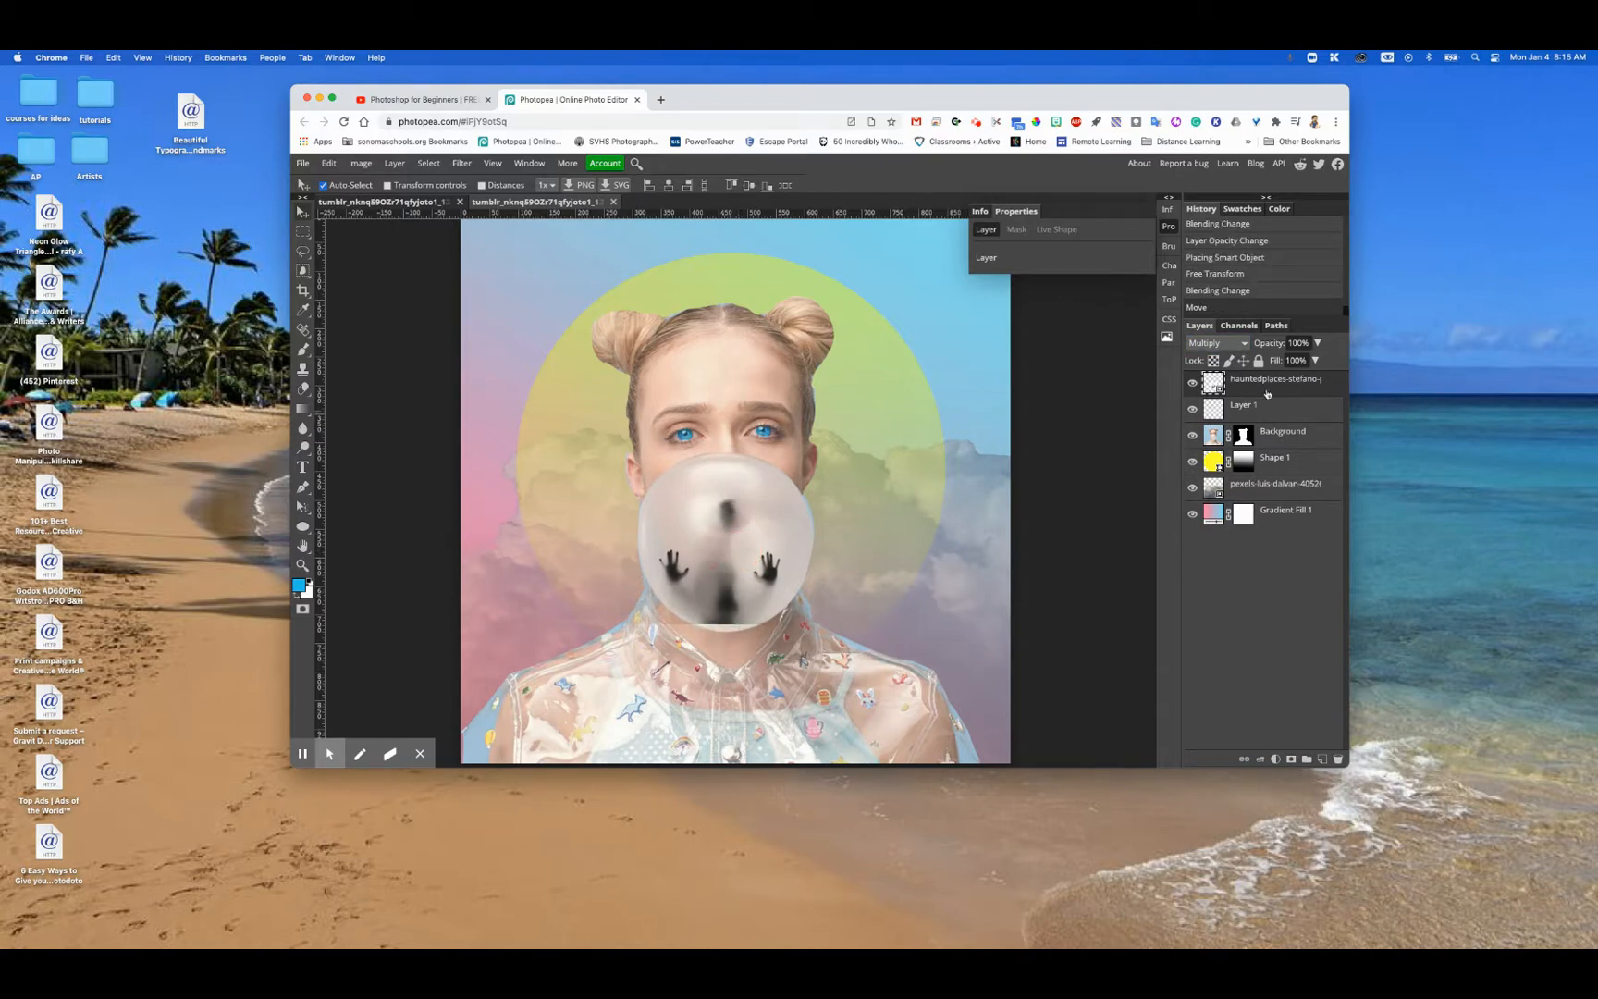
- Add a raster mask to the hauntedplaces layer and brush black along the outside of the bubble's lower-left edge
left_click(1291, 759)
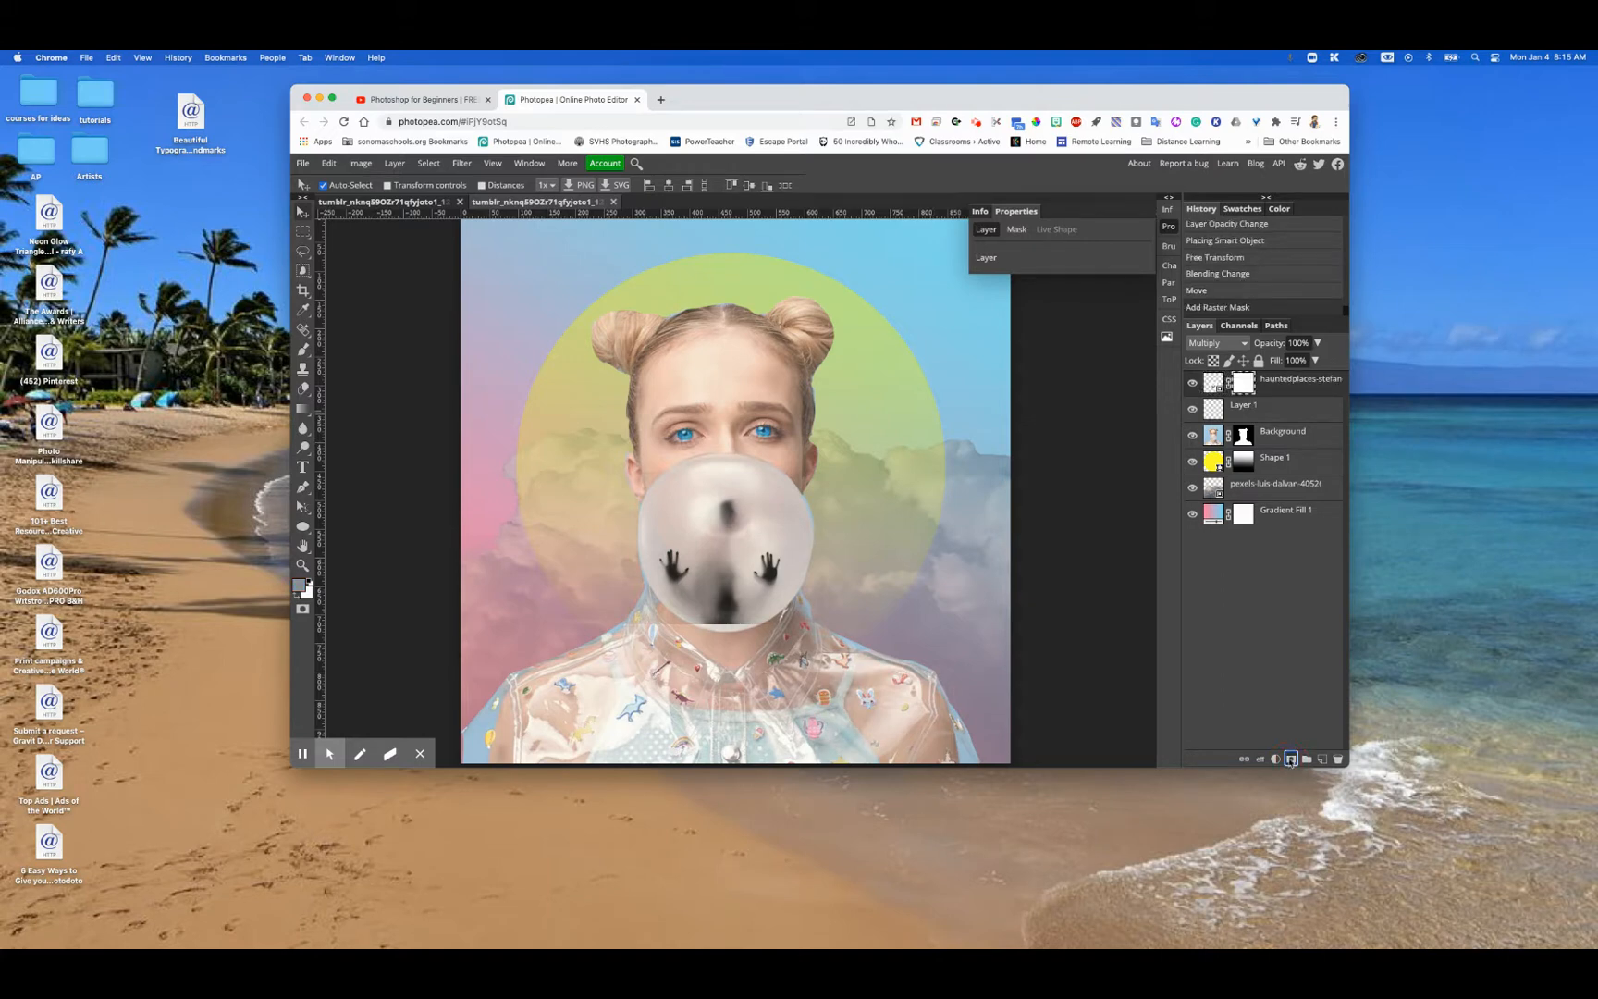
left_click(309, 581)
left_click(299, 595)
left_click(303, 350)
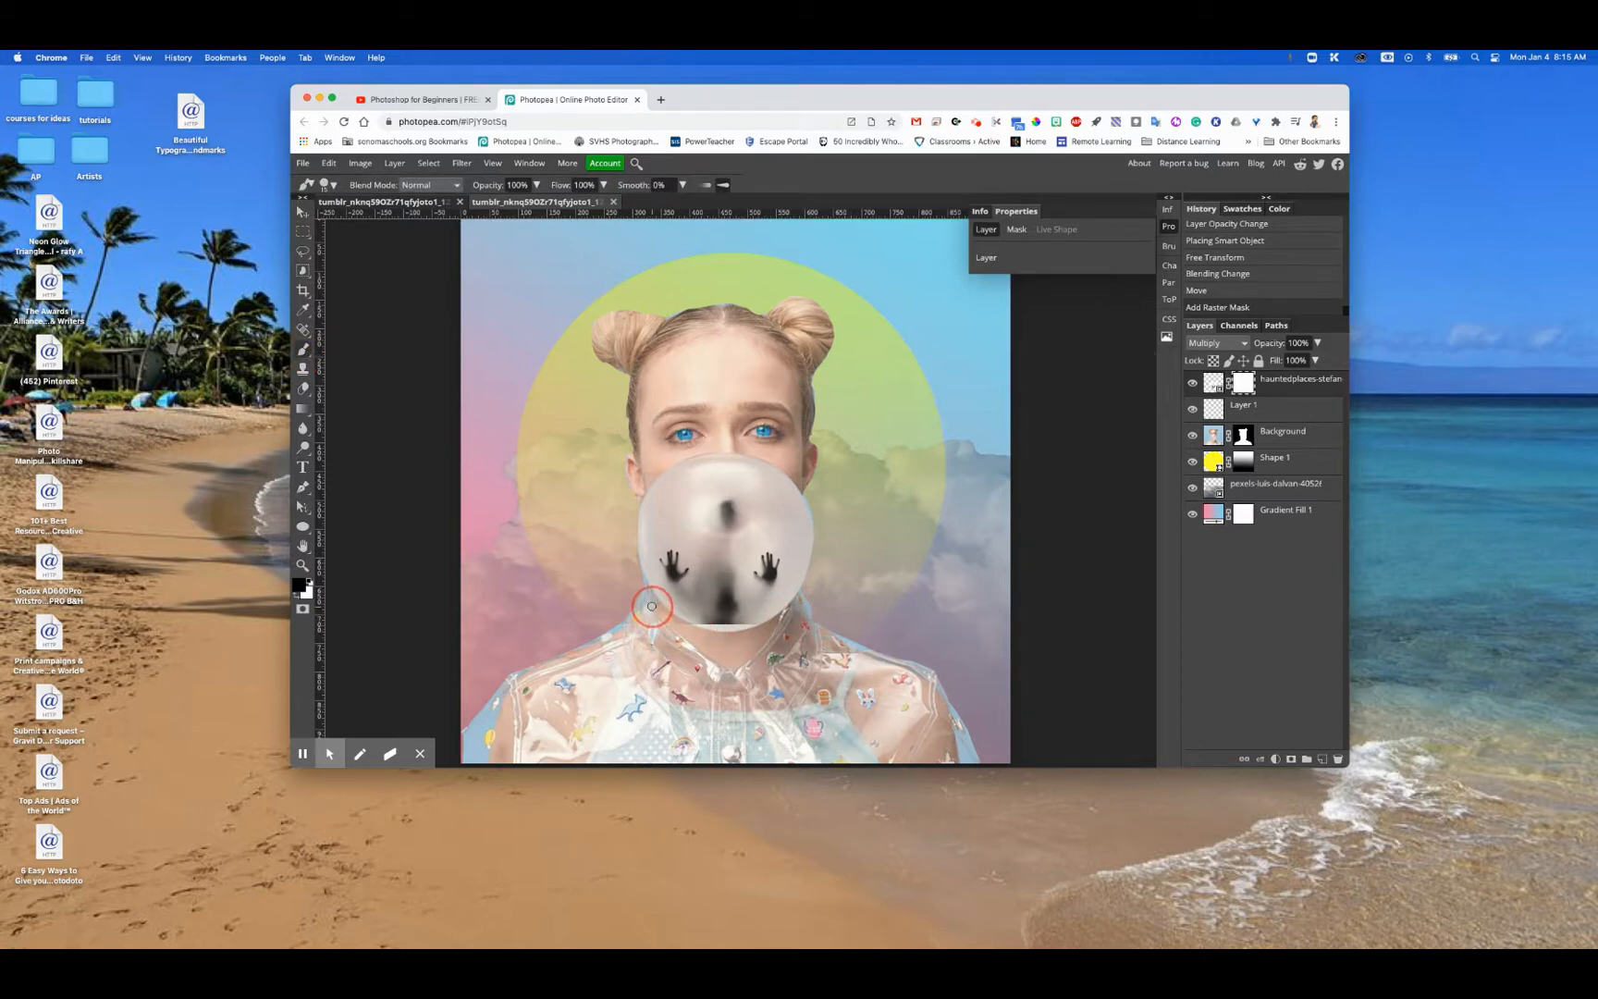
left_click_drag(666, 611, 634, 559)
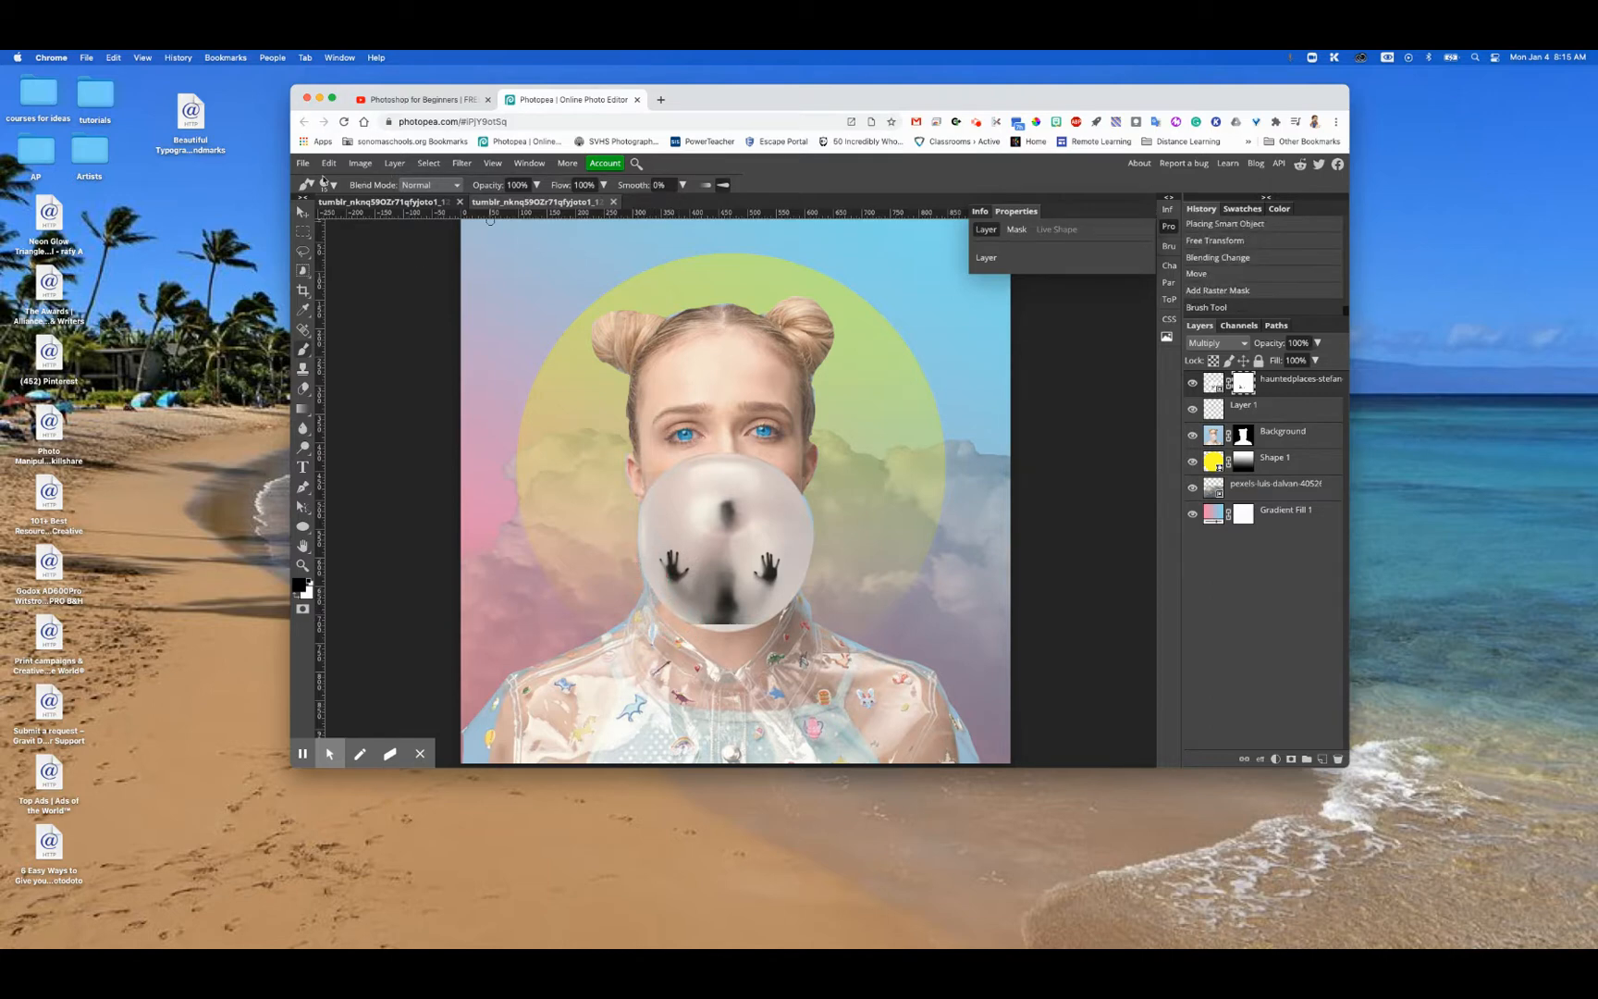
- Nudge the ghostly figure slightly down in the bubble and mask out the overflow along the bubble's bottom edge
key("v")
left_click(741, 586)
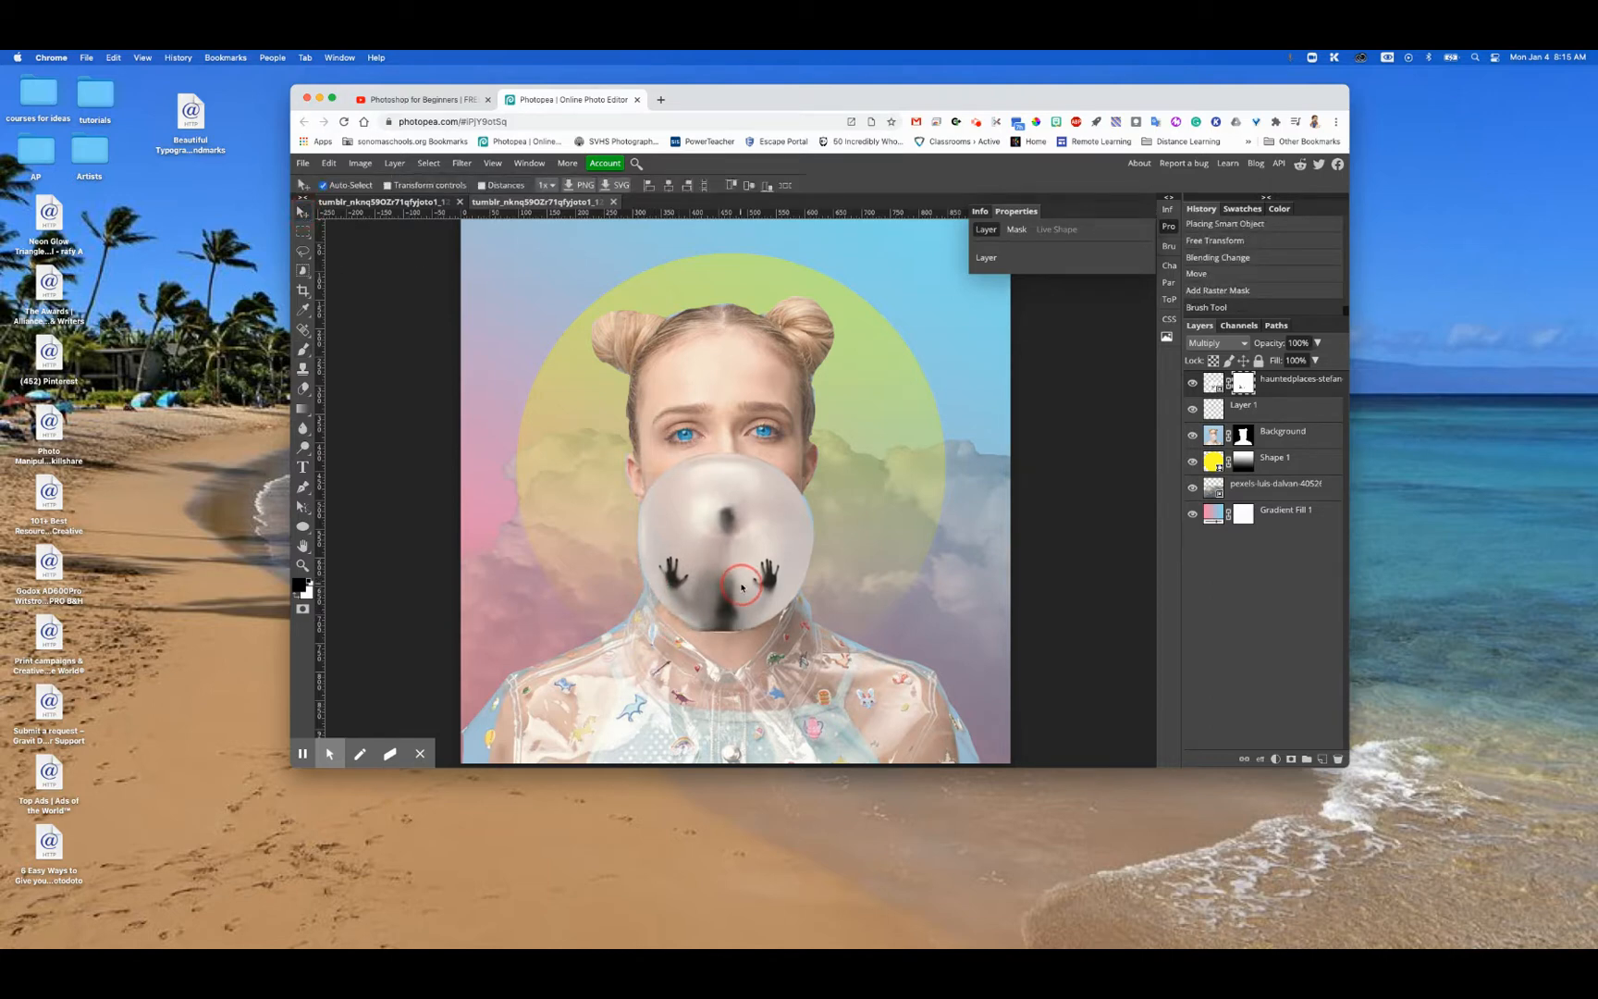
left_click_drag(740, 585, 742, 585)
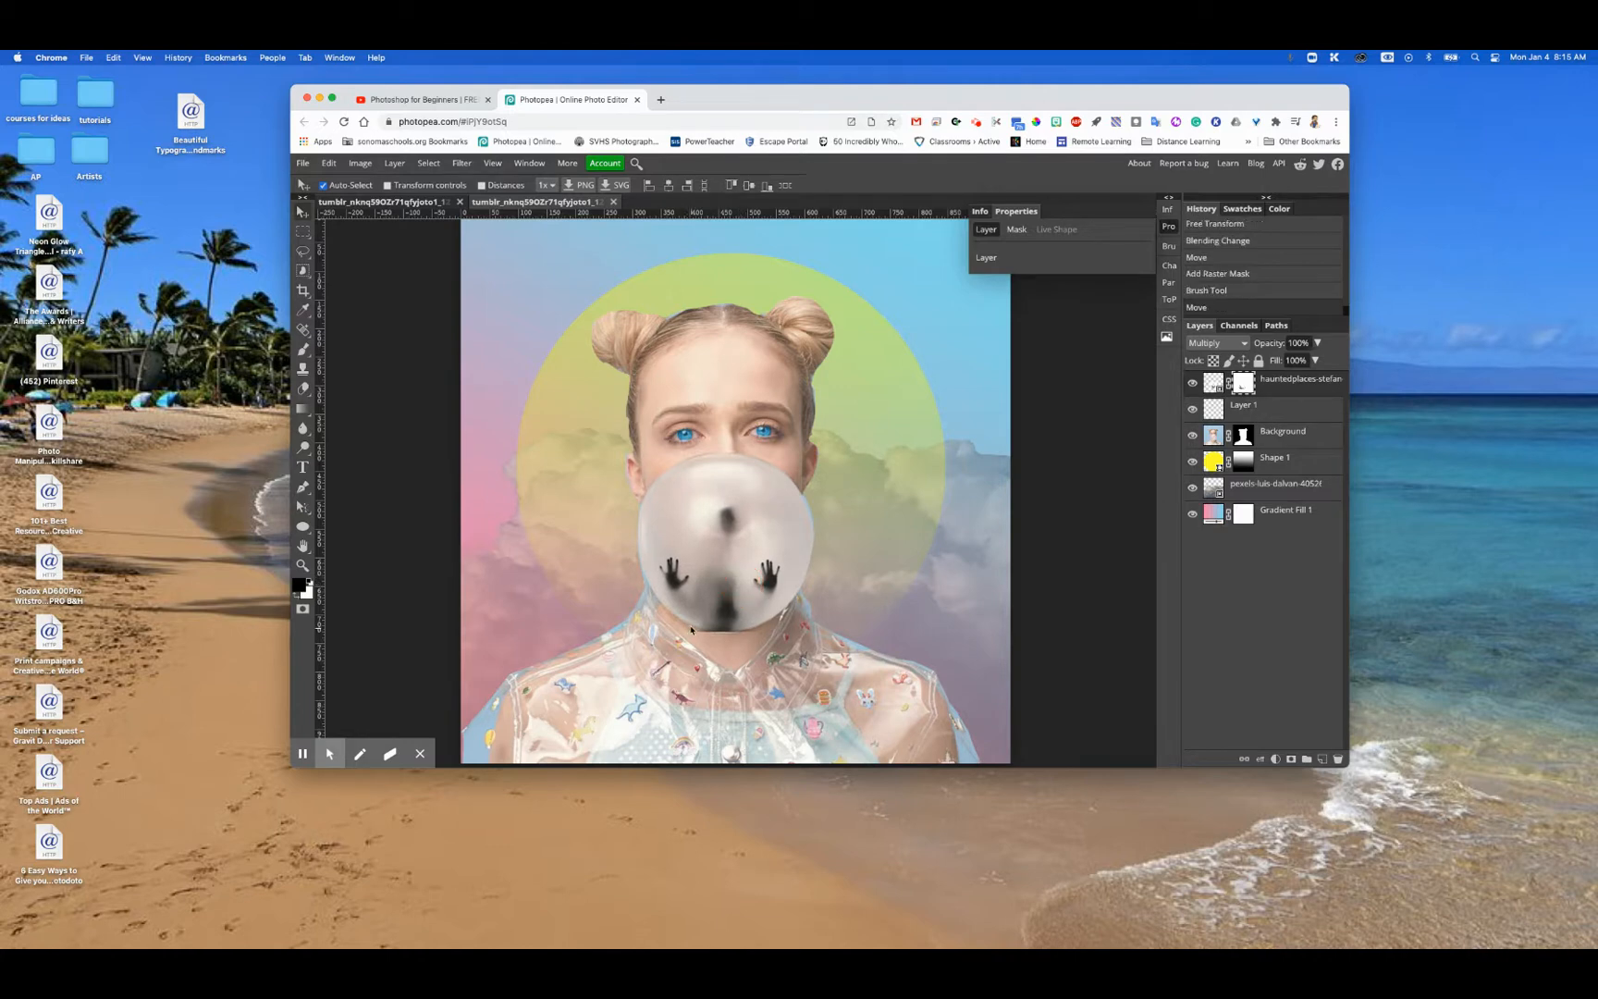
key("b")
mouse_move(696, 635)
left_mouse_down()
mouse_move(658, 605)
mouse_move(700, 633)
mouse_move(748, 636)
mouse_move(774, 618)
mouse_move(707, 634)
mouse_move(642, 589)
mouse_move(719, 640)
left_mouse_up()
key("super+z")
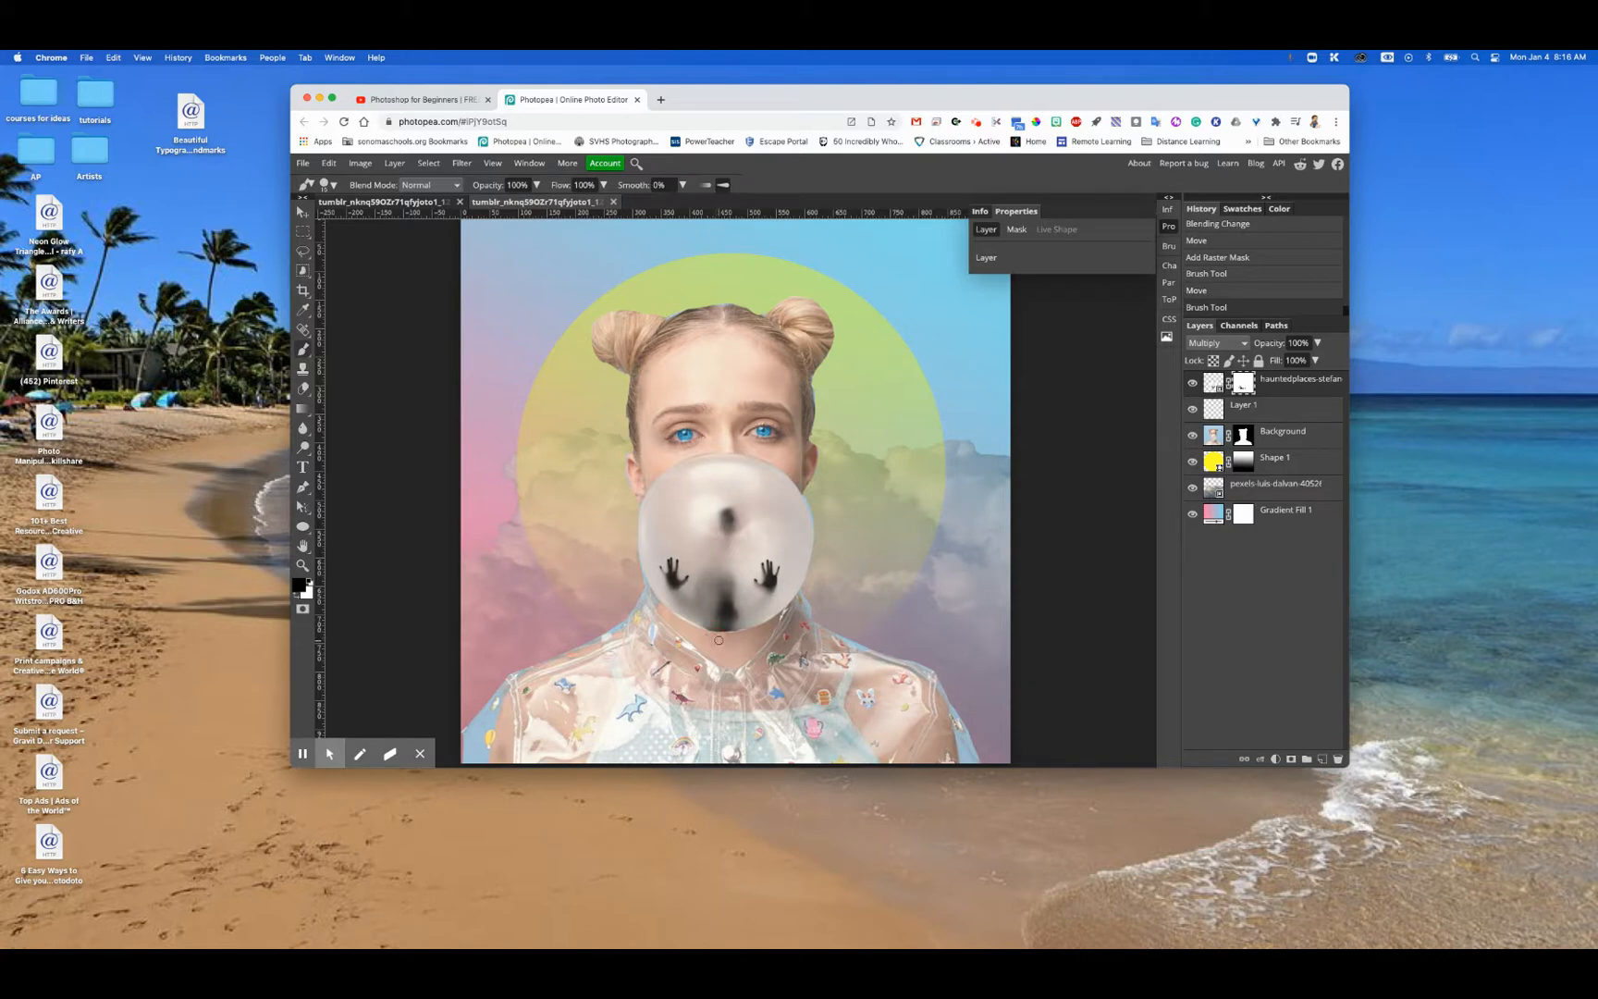
- Create a new top layer and paint the whole bubble with a solid medium blue (#2a99b5) brush
left_click(1321, 758)
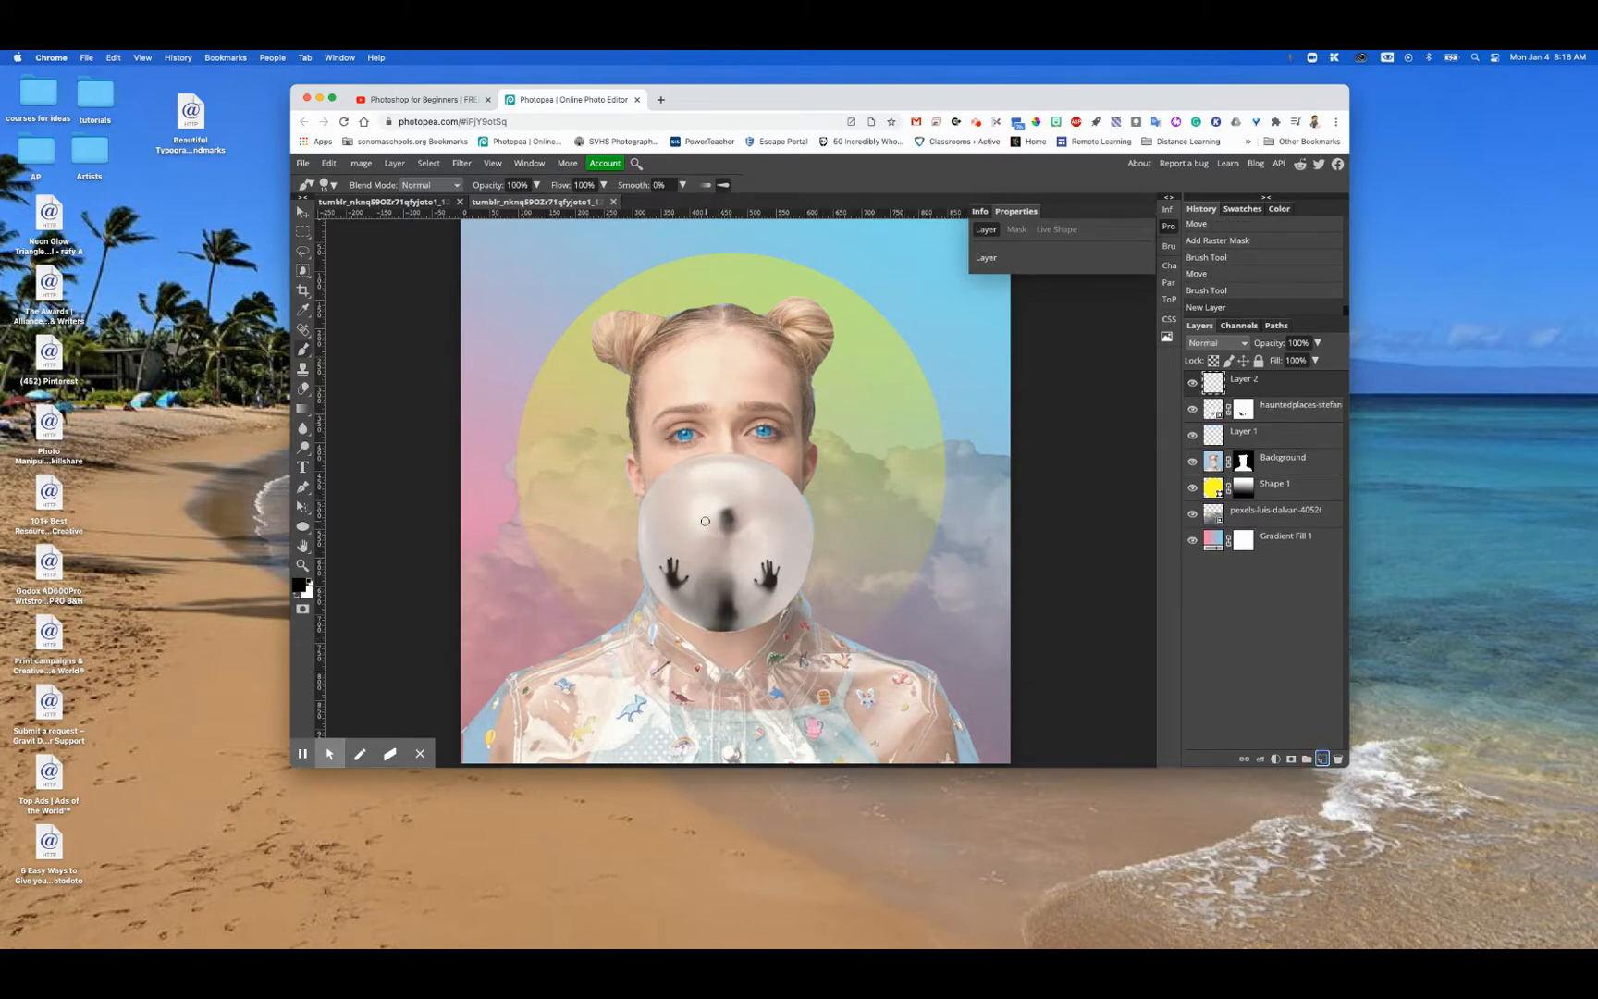
left_click(298, 585)
left_click(630, 392)
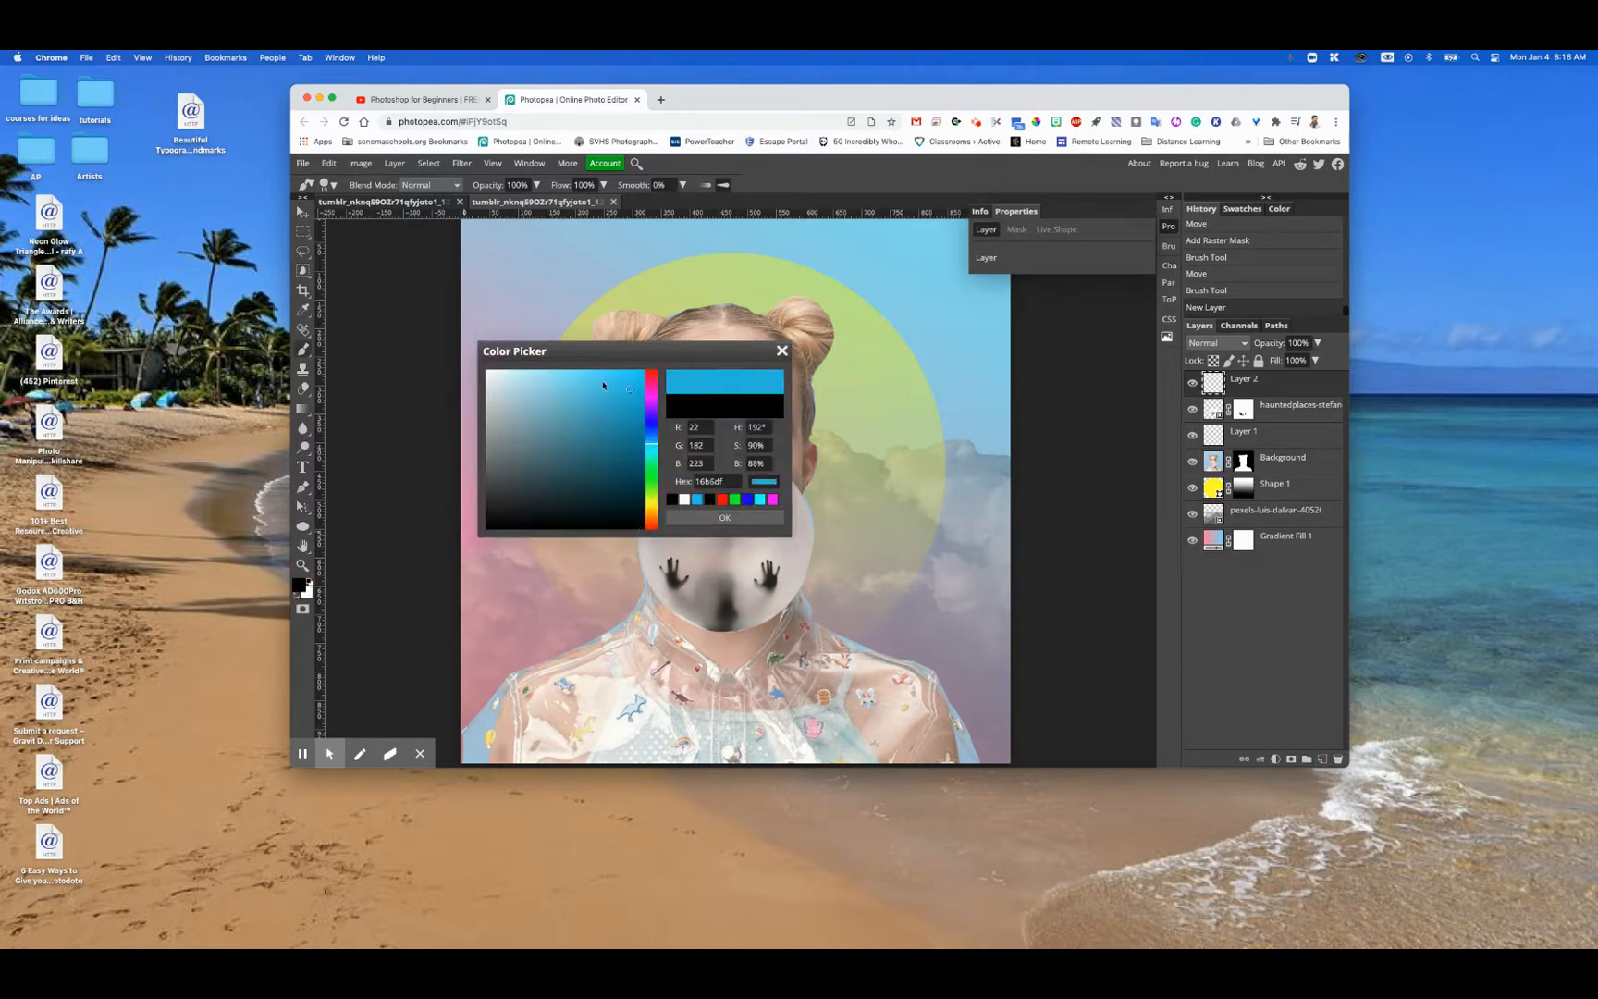
left_click(602, 383)
left_click(608, 416)
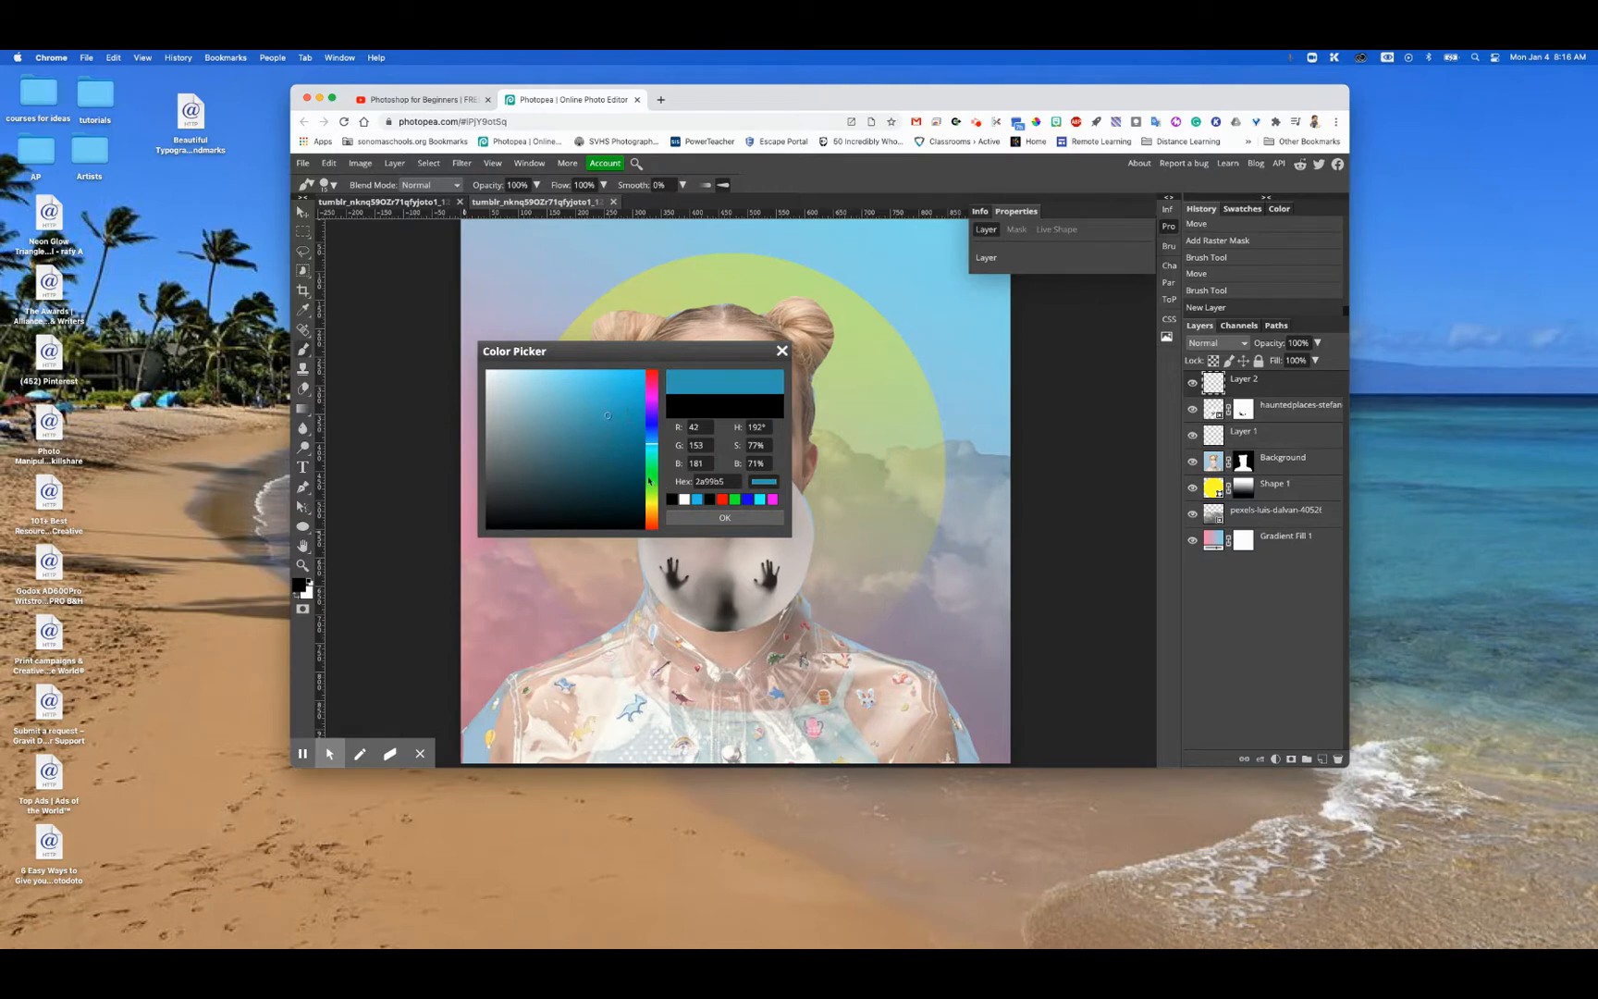
left_click(703, 517)
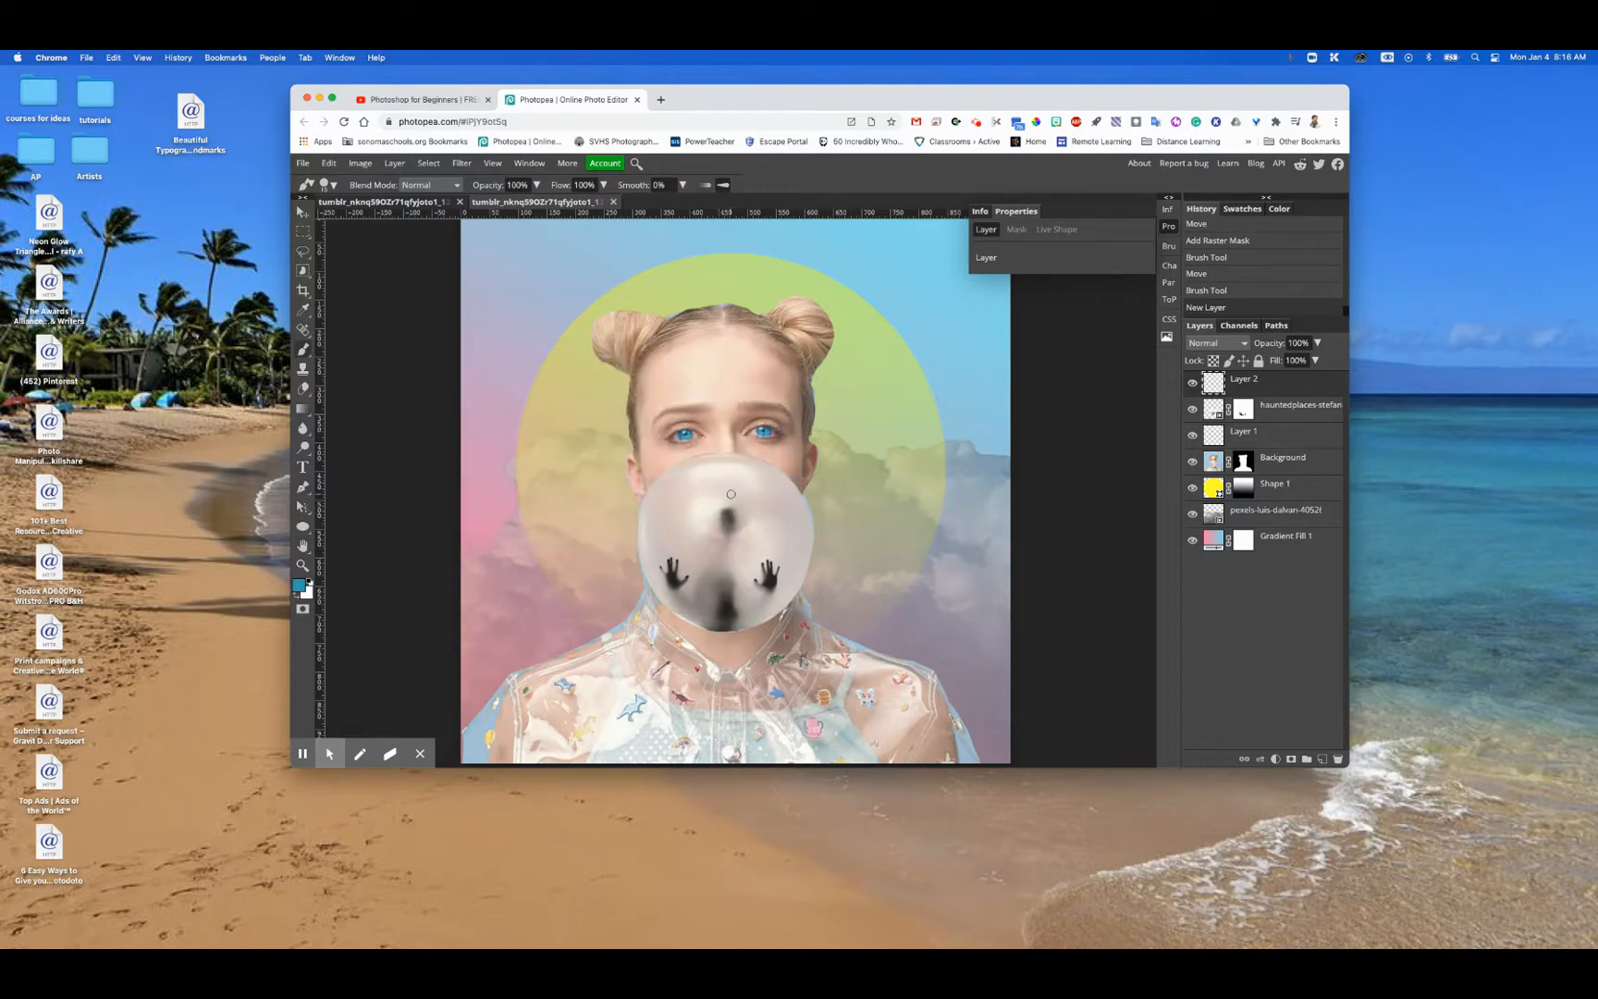
mouse_move(731, 478)
left_mouse_down()
mouse_move(672, 498)
mouse_move(665, 549)
mouse_move(695, 608)
mouse_move(774, 595)
mouse_move(786, 562)
mouse_move(778, 492)
mouse_move(686, 476)
mouse_move(663, 522)
mouse_move(705, 558)
mouse_move(716, 547)
mouse_move(685, 530)
mouse_move(716, 577)
mouse_move(741, 573)
mouse_move(775, 509)
left_mouse_up()
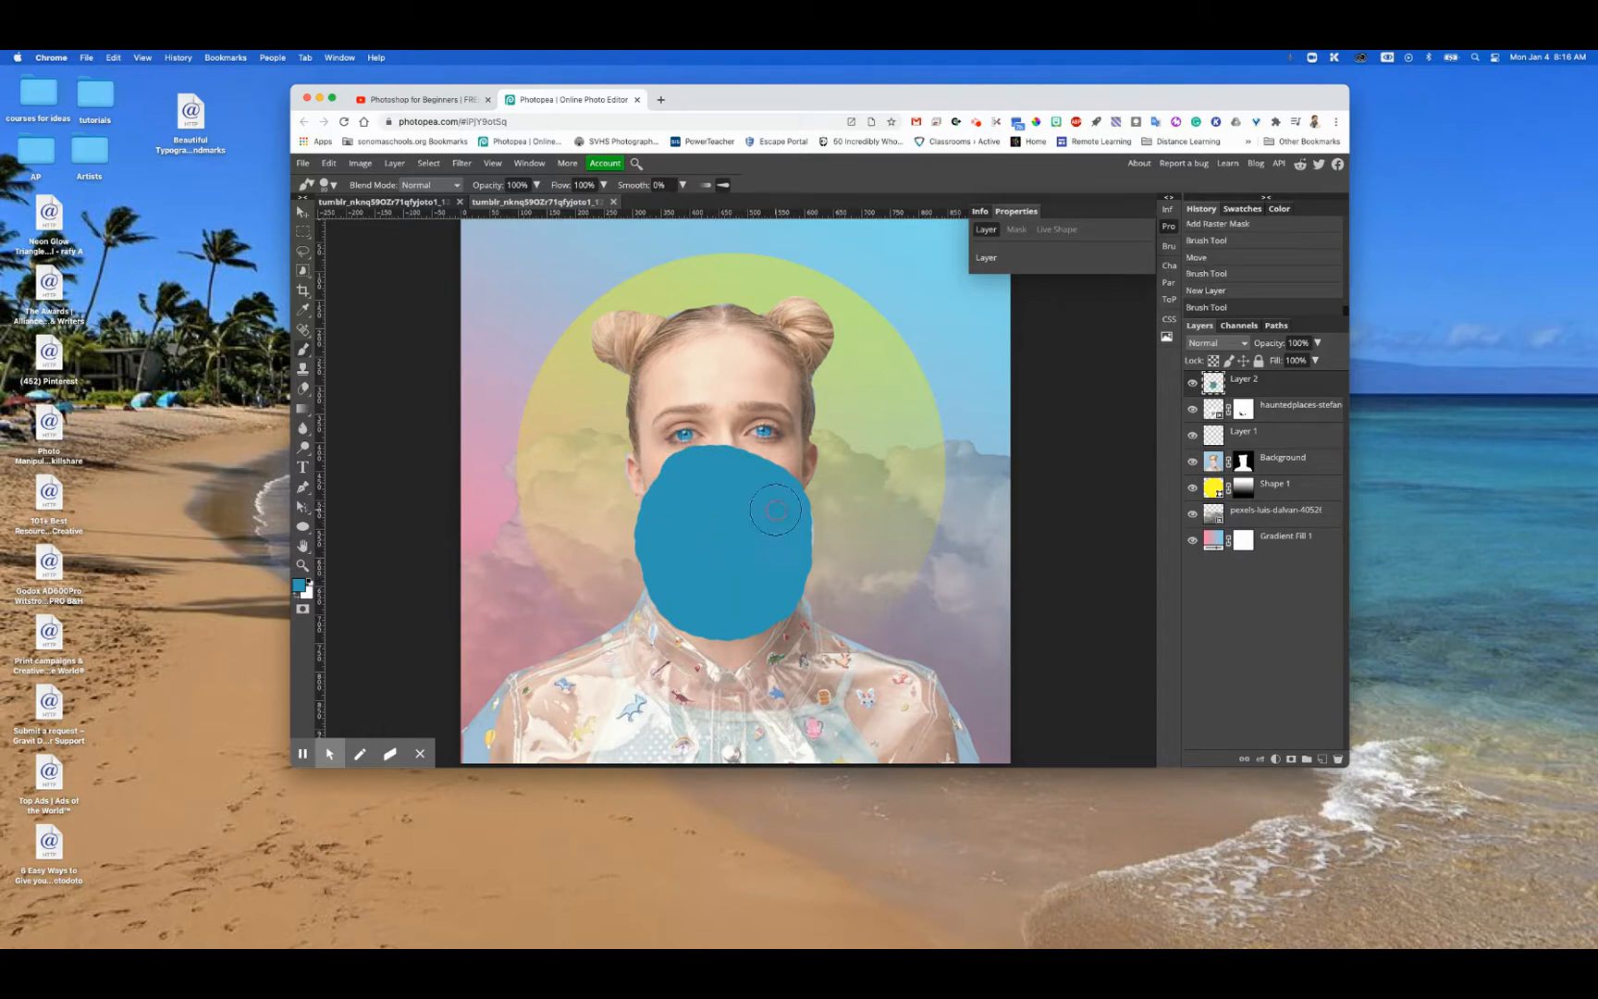
- Set the blue bubble layer's blend mode to Color and lower its opacity to 93%
left_click(1239, 344)
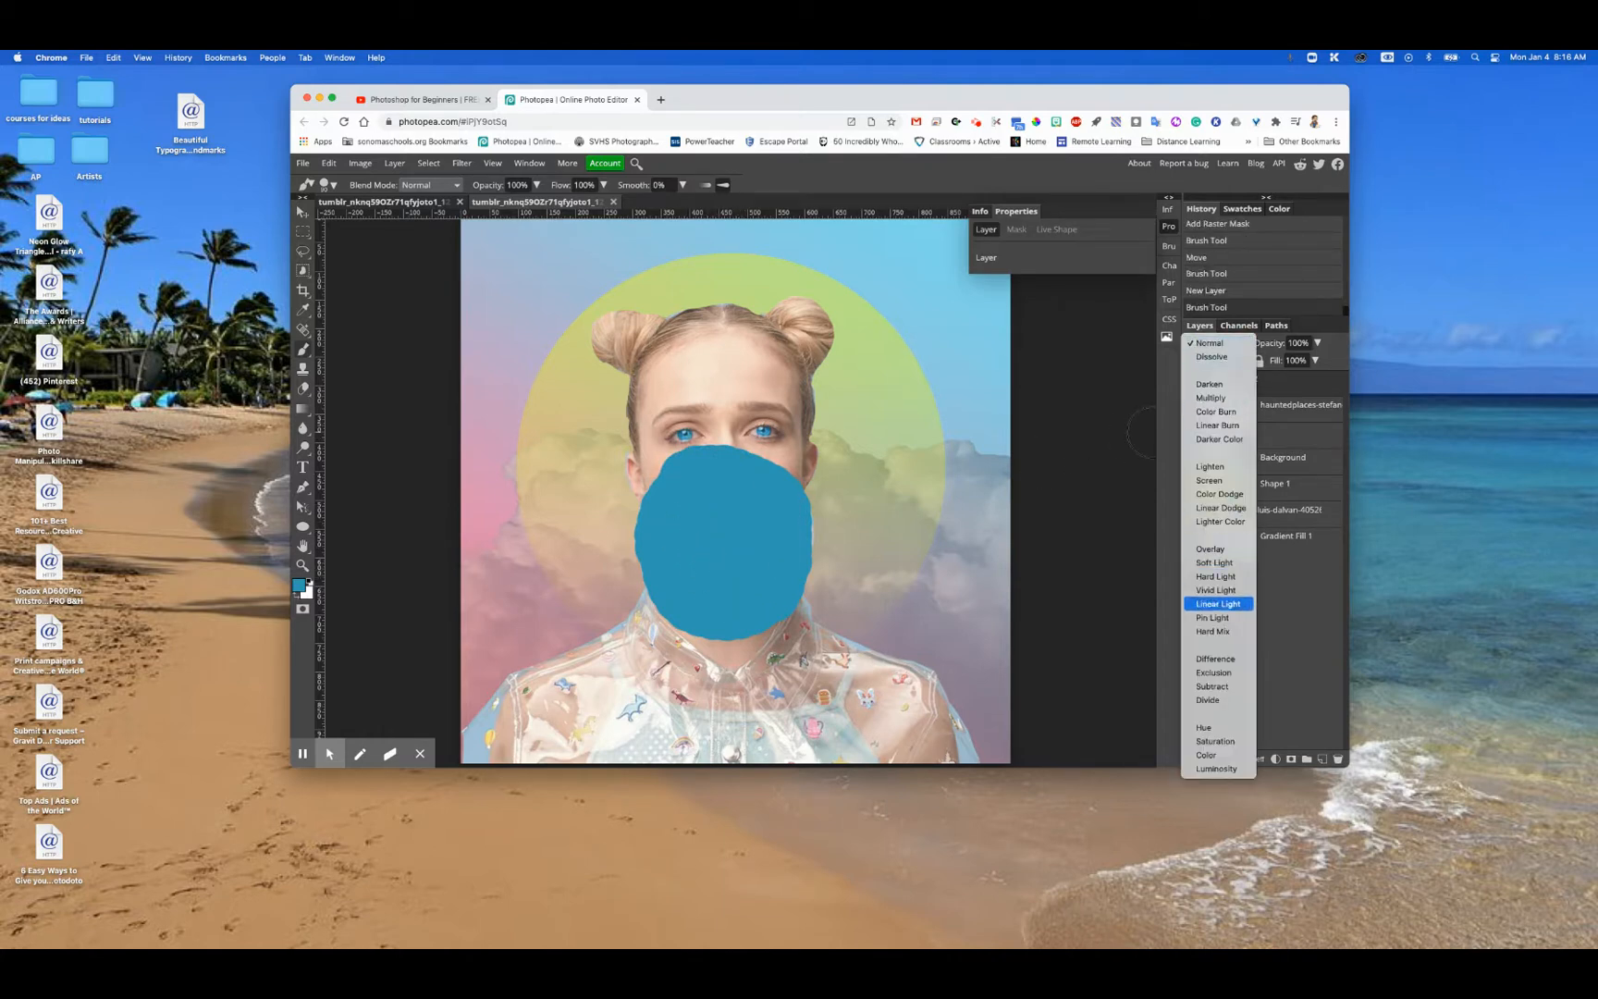
left_click(1212, 755)
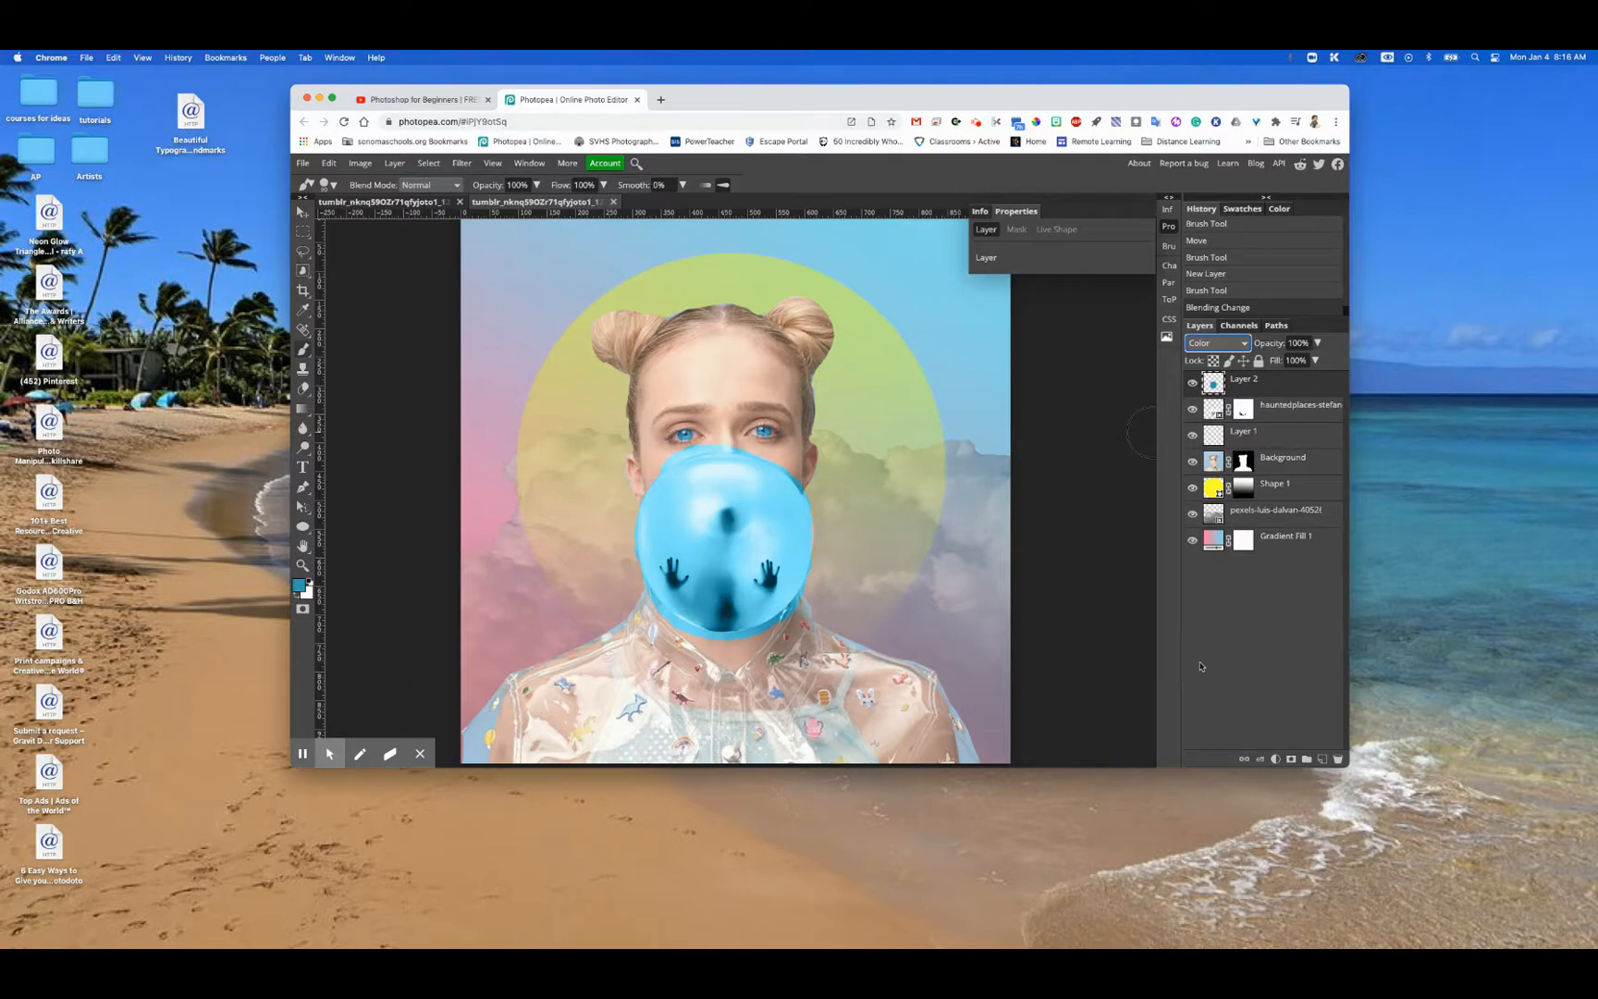
left_click(1317, 345)
left_click(1316, 361)
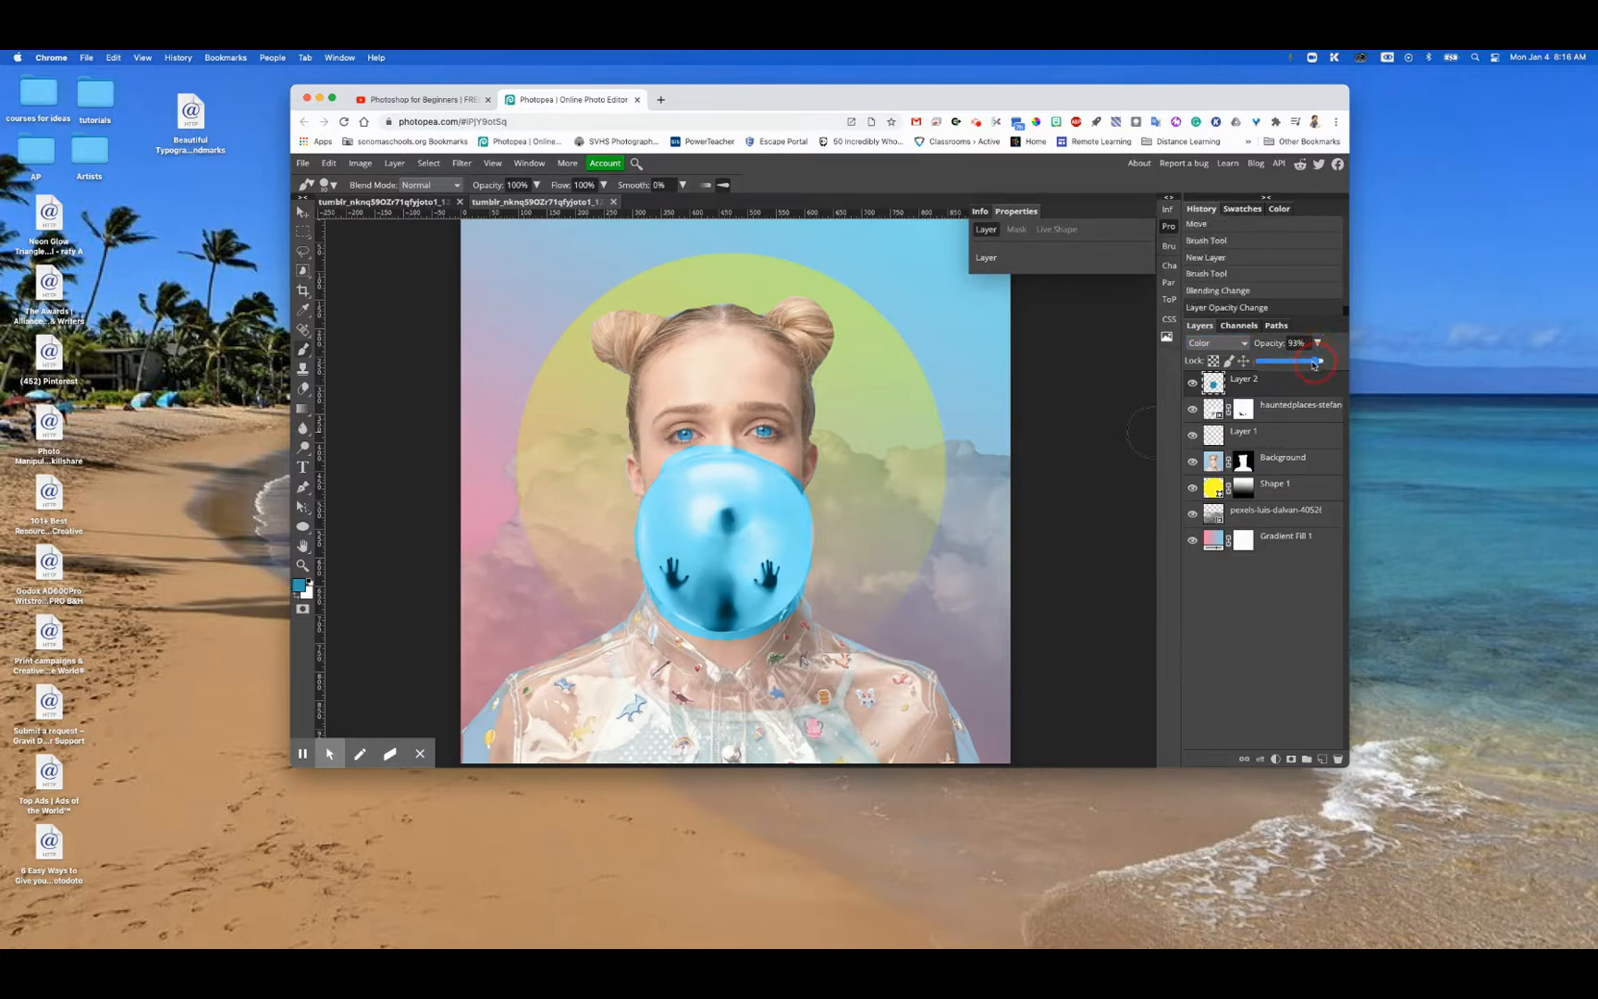
- Lower the opacity of the blue bubble colour layer to 65%
left_click_drag(1299, 362, 1298, 362)
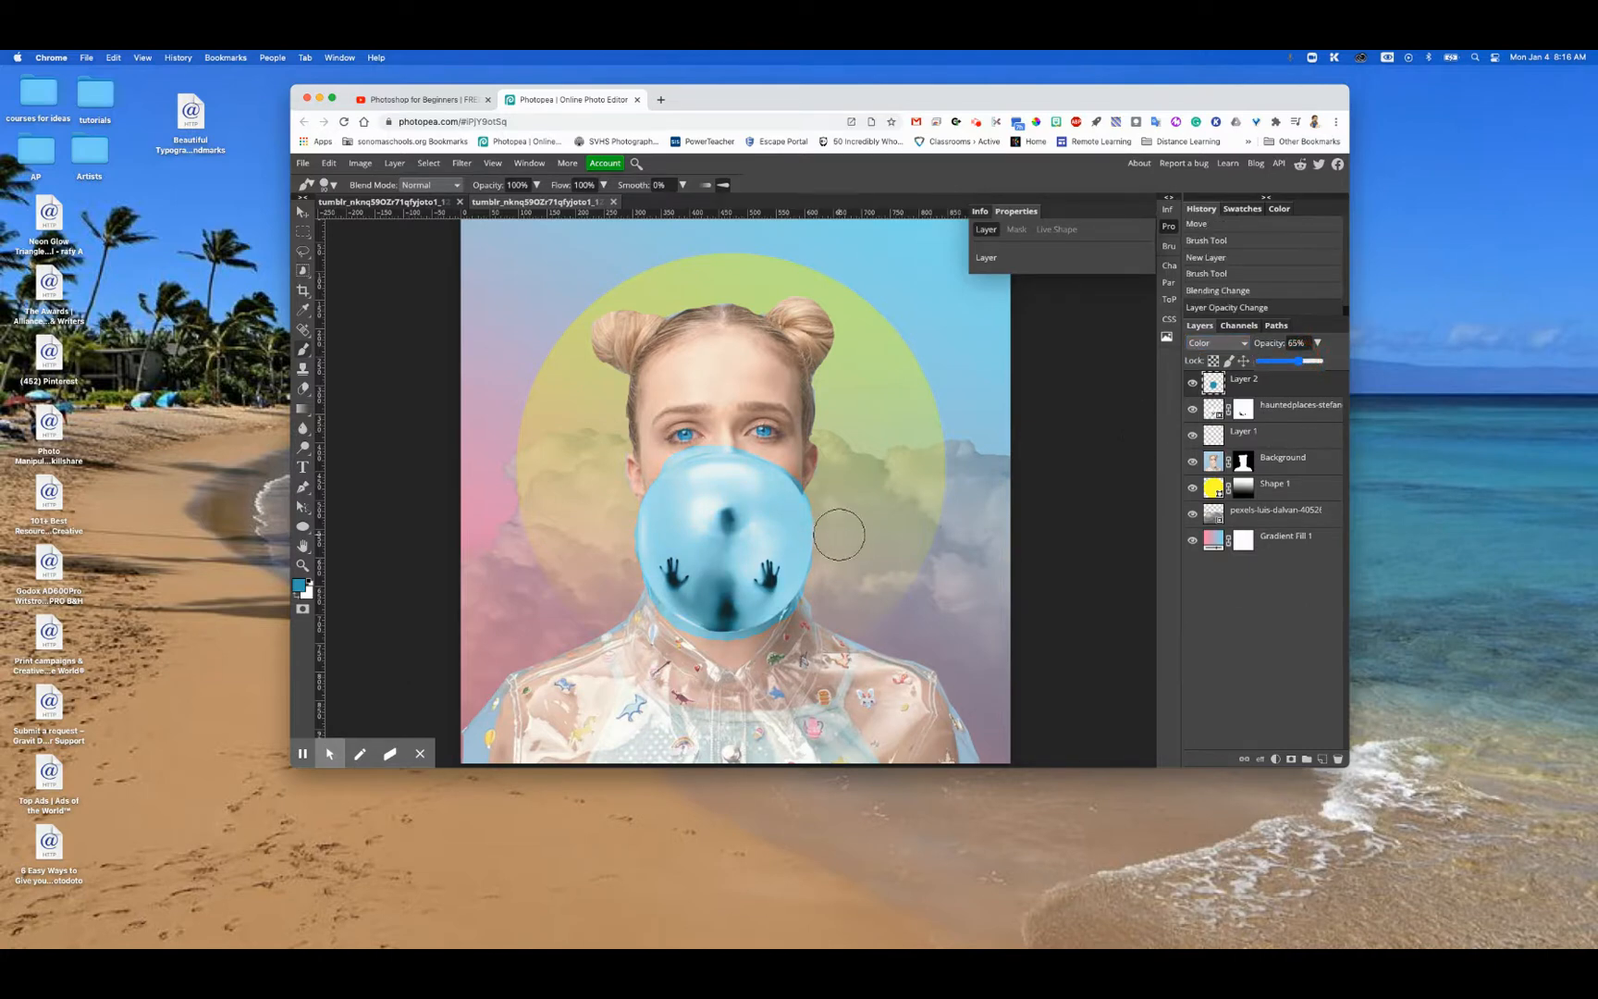
left_click(683, 648)
left_click_drag(683, 648, 682, 647)
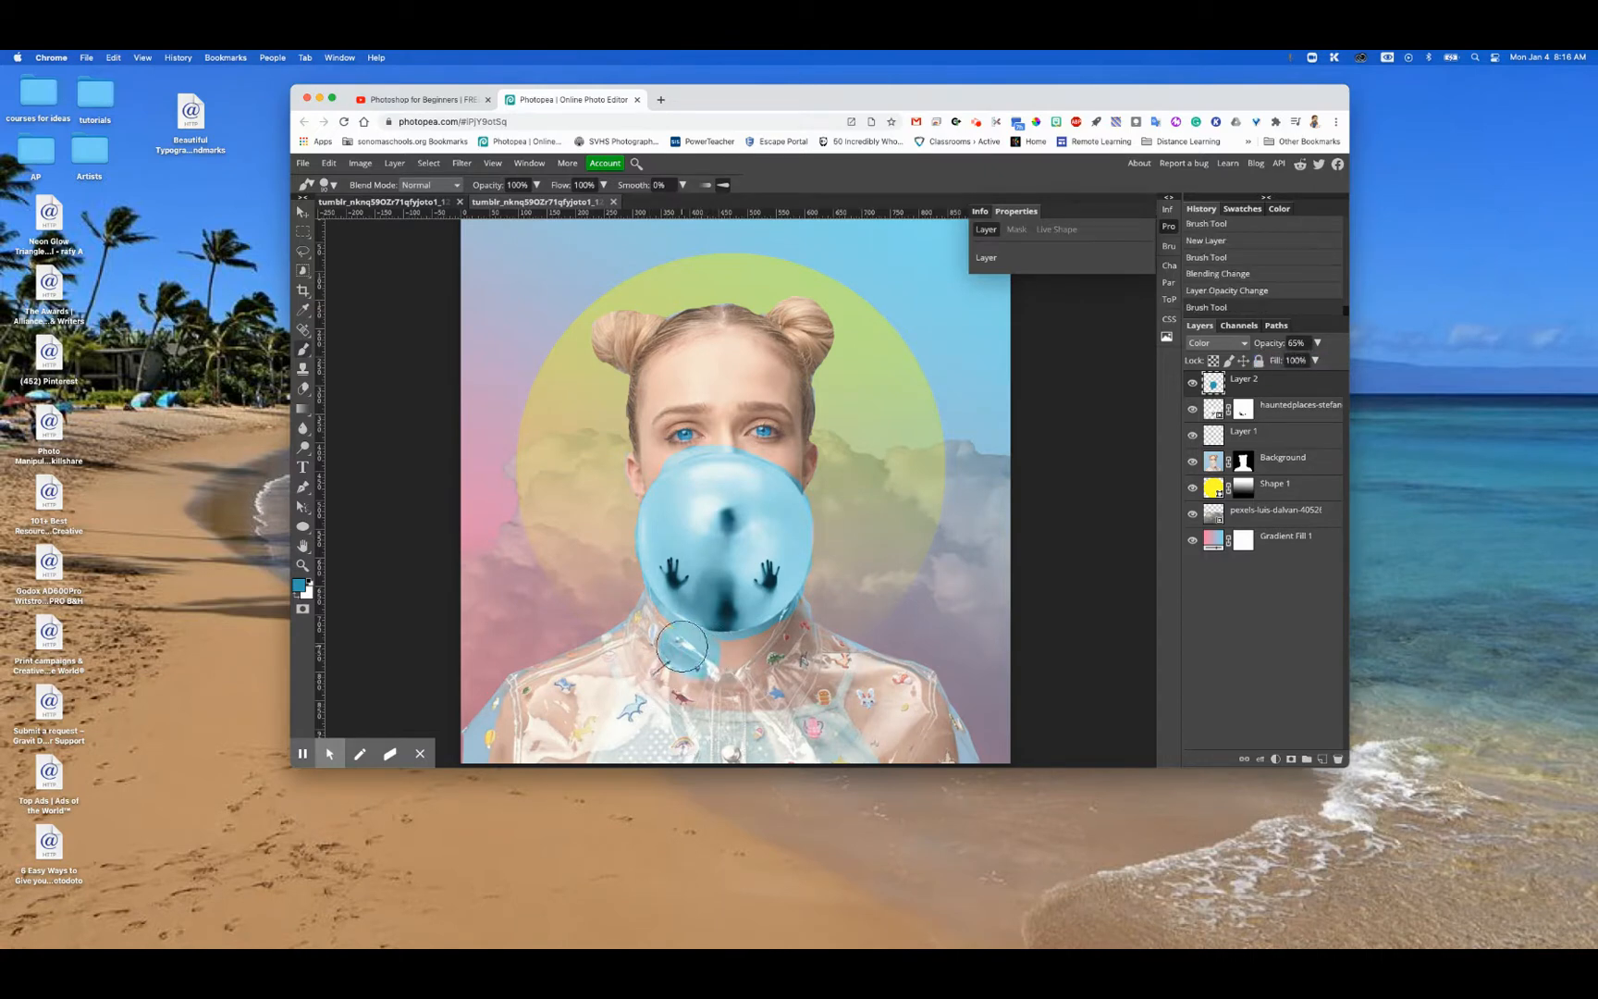
key("ctrl+z")
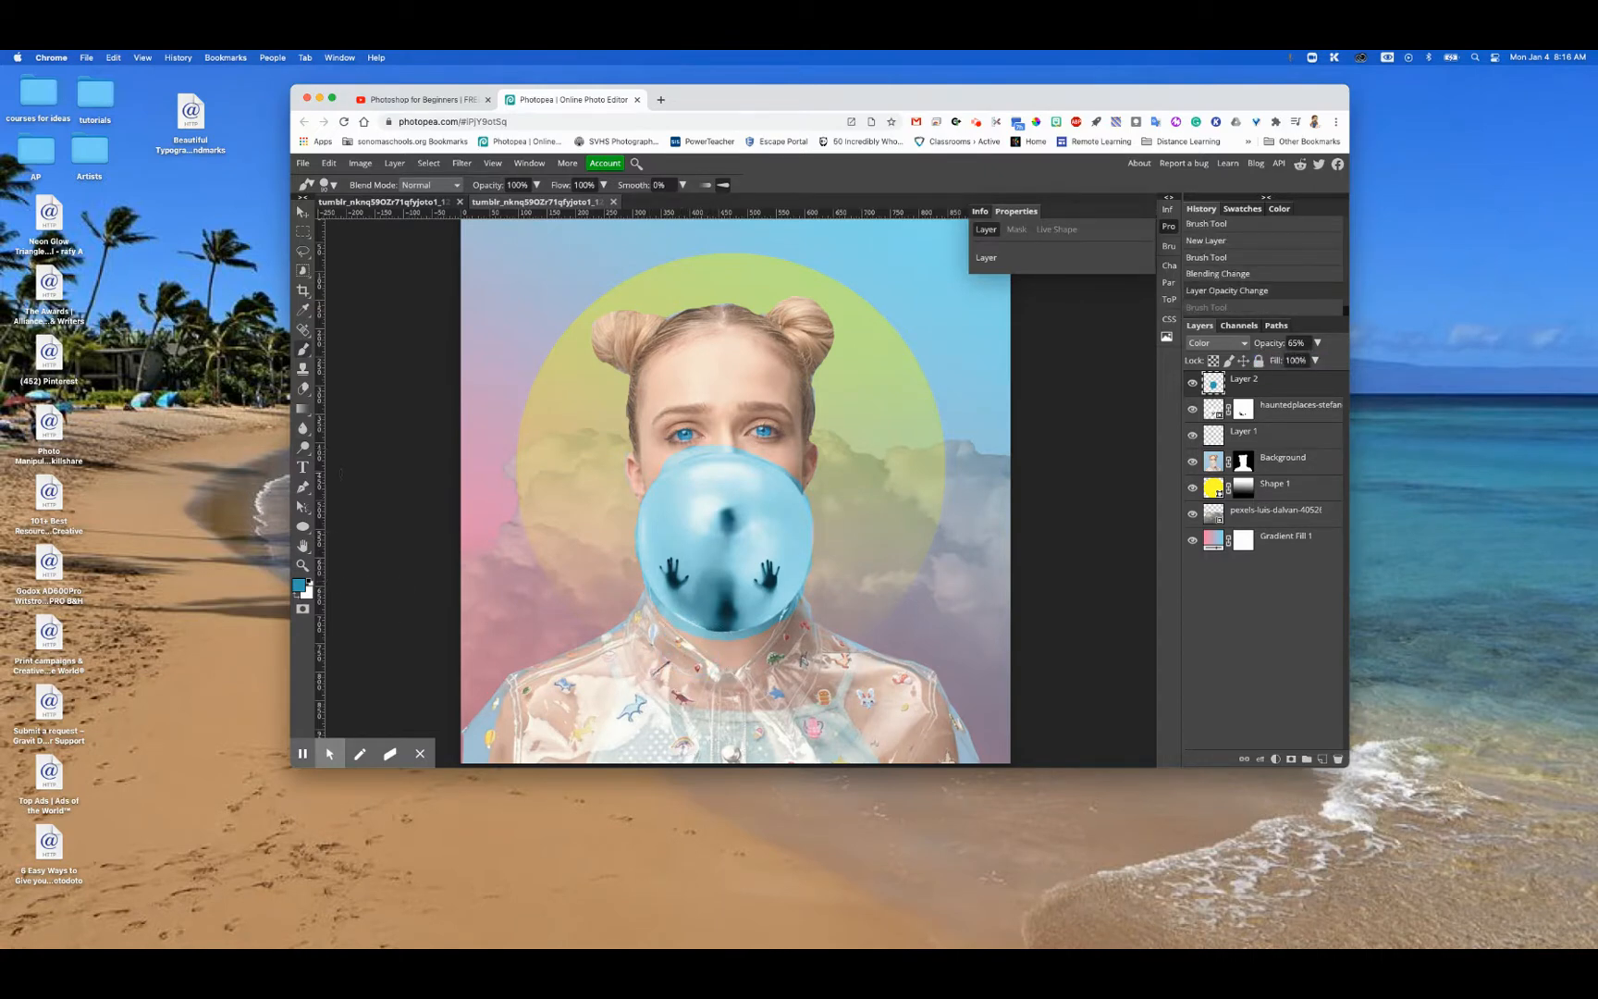
- Erase the blue colour spilling past the bubble's lower and upper edges, and brush blue back over the bubble's upper part
left_click(302, 388)
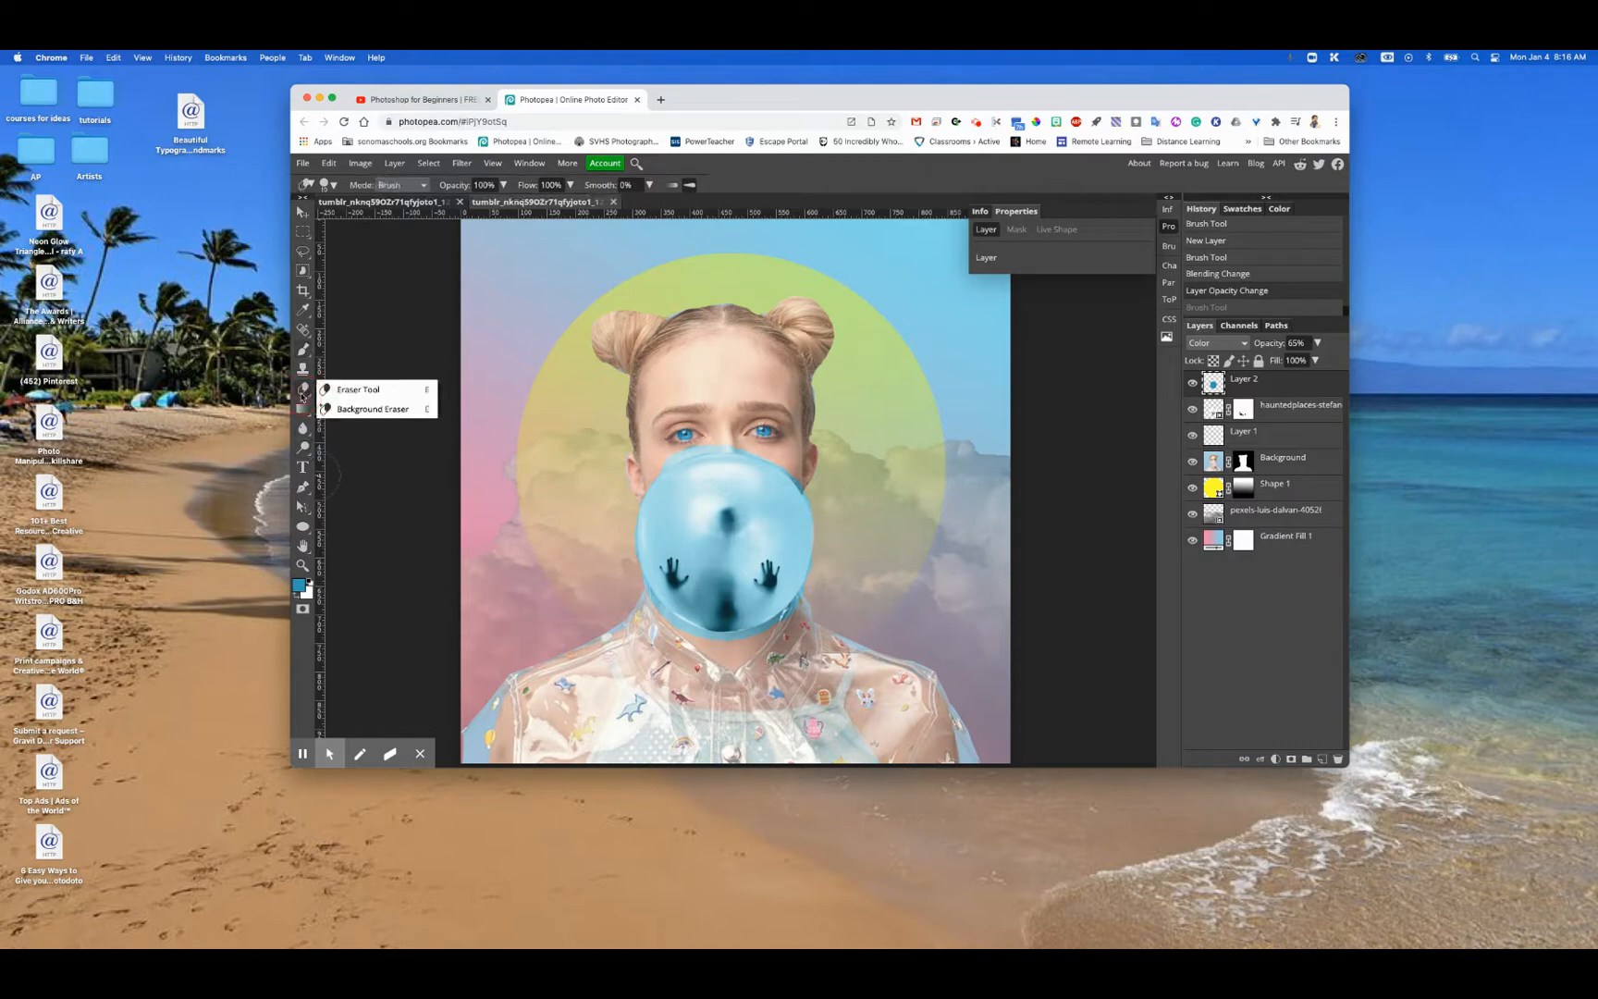
left_click(356, 387)
mouse_move(638, 582)
left_mouse_down()
mouse_move(703, 638)
mouse_move(804, 602)
mouse_move(704, 646)
mouse_move(731, 645)
mouse_move(631, 625)
left_mouse_up()
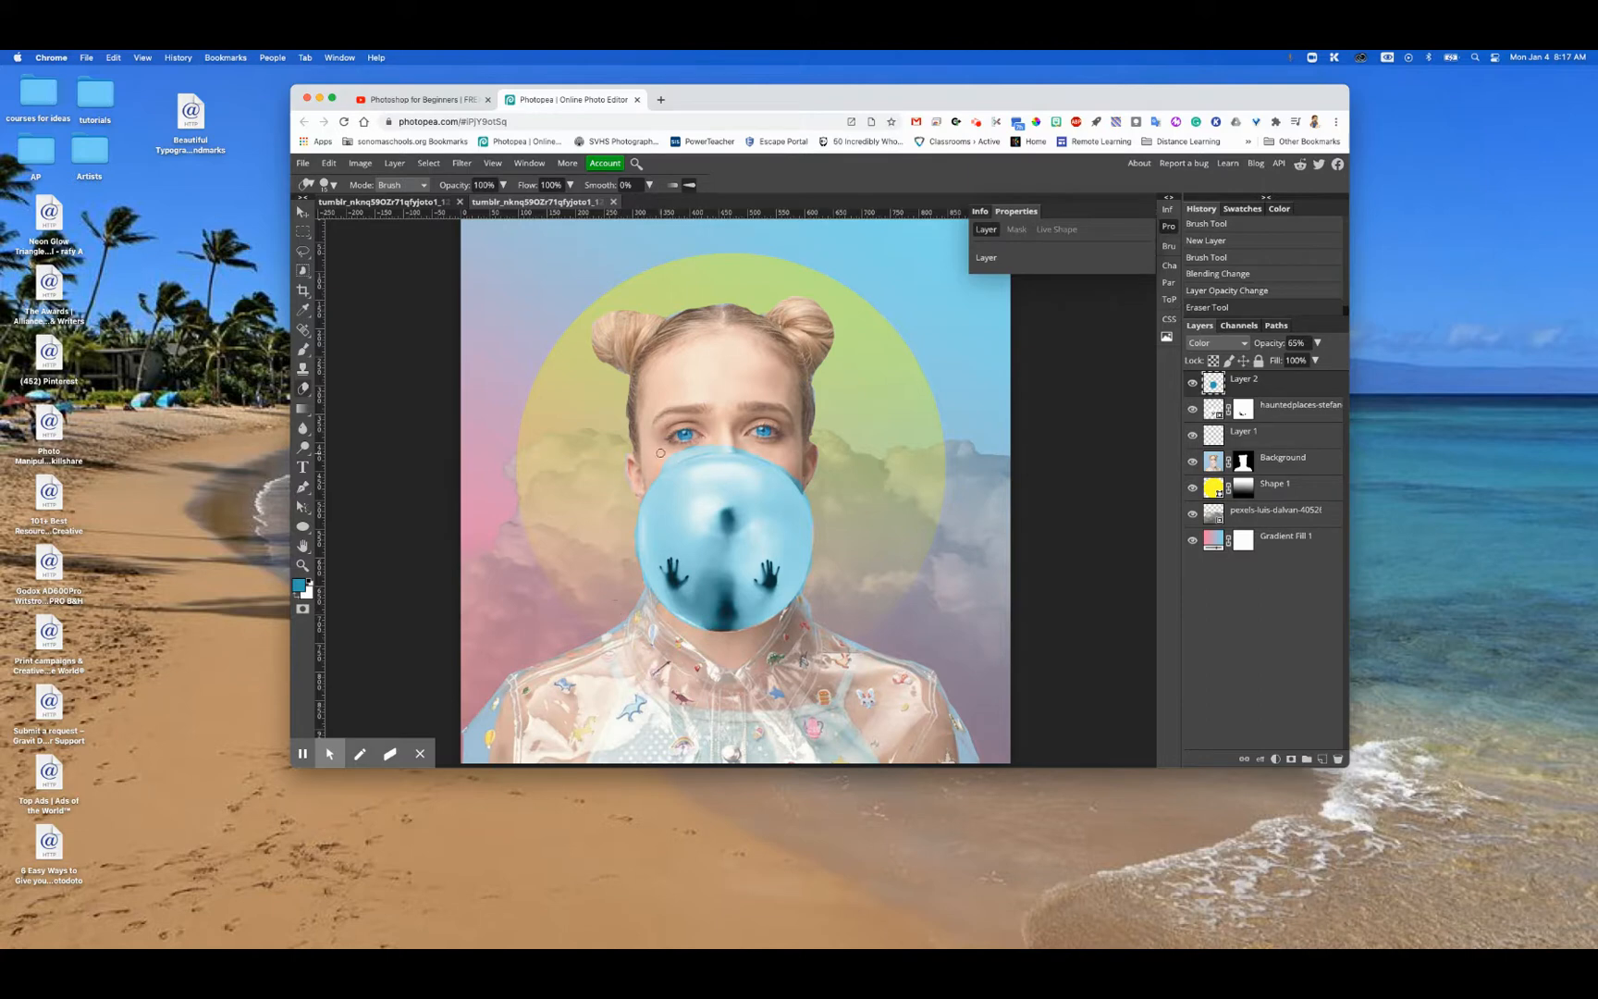
mouse_move(665, 465)
left_mouse_down()
mouse_move(772, 462)
mouse_move(814, 497)
mouse_move(783, 455)
mouse_move(726, 445)
mouse_move(668, 459)
mouse_move(746, 452)
mouse_move(651, 463)
mouse_move(626, 521)
mouse_move(641, 591)
mouse_move(733, 660)
mouse_move(777, 479)
left_mouse_up()
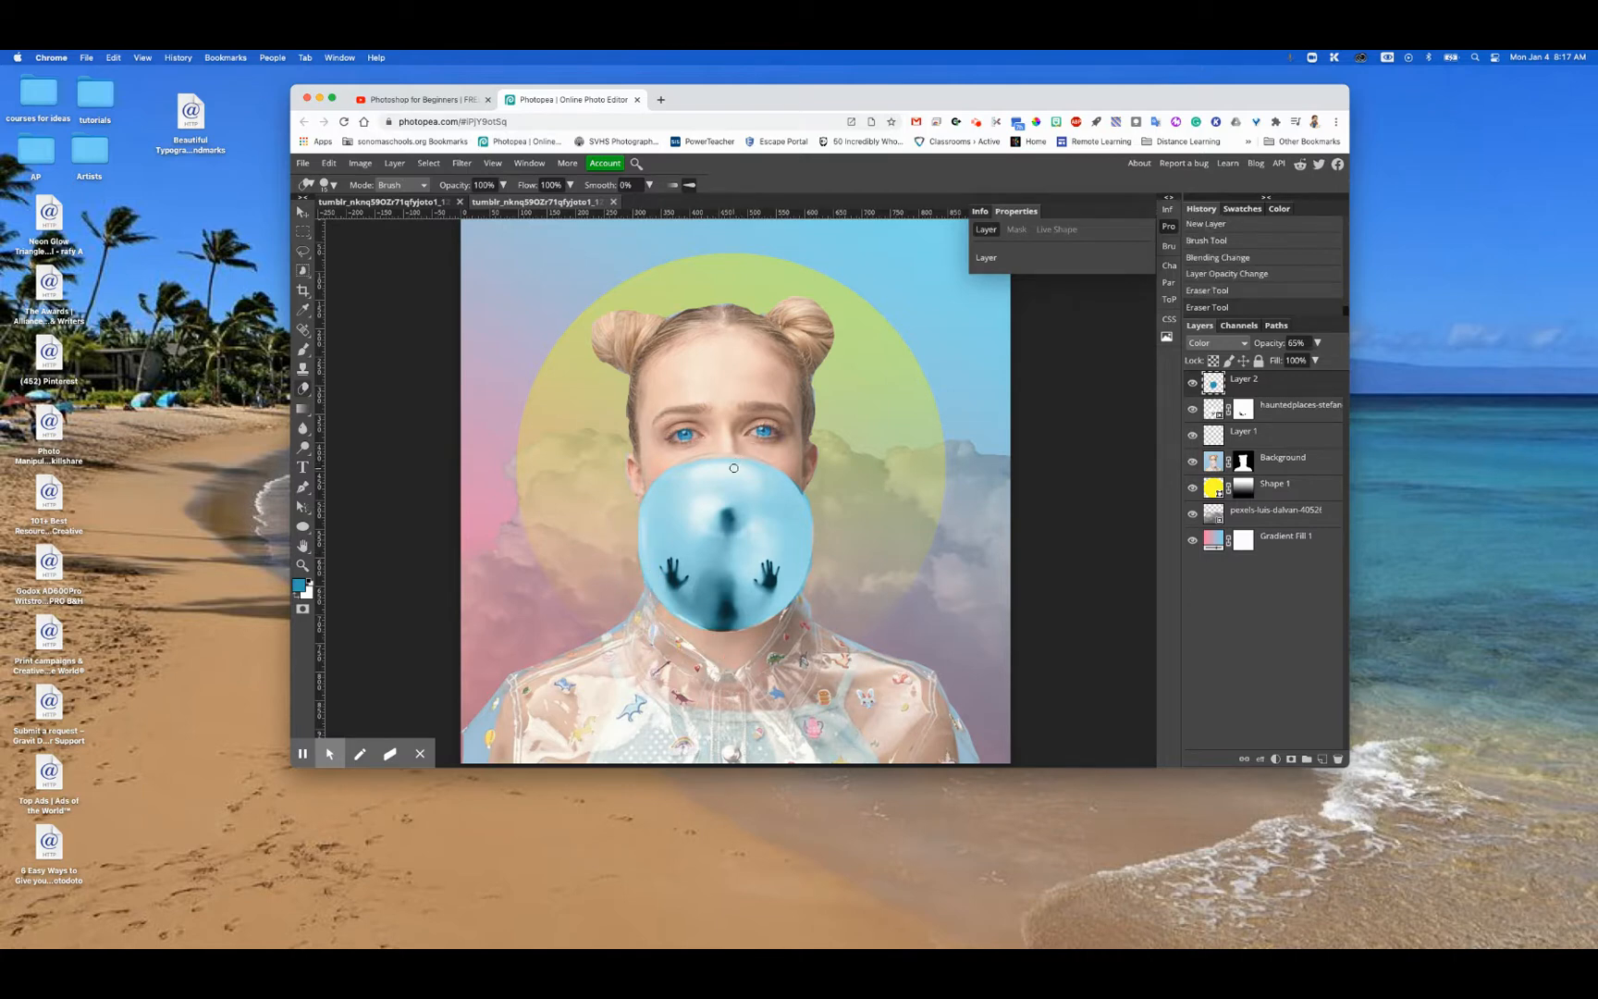
key("b")
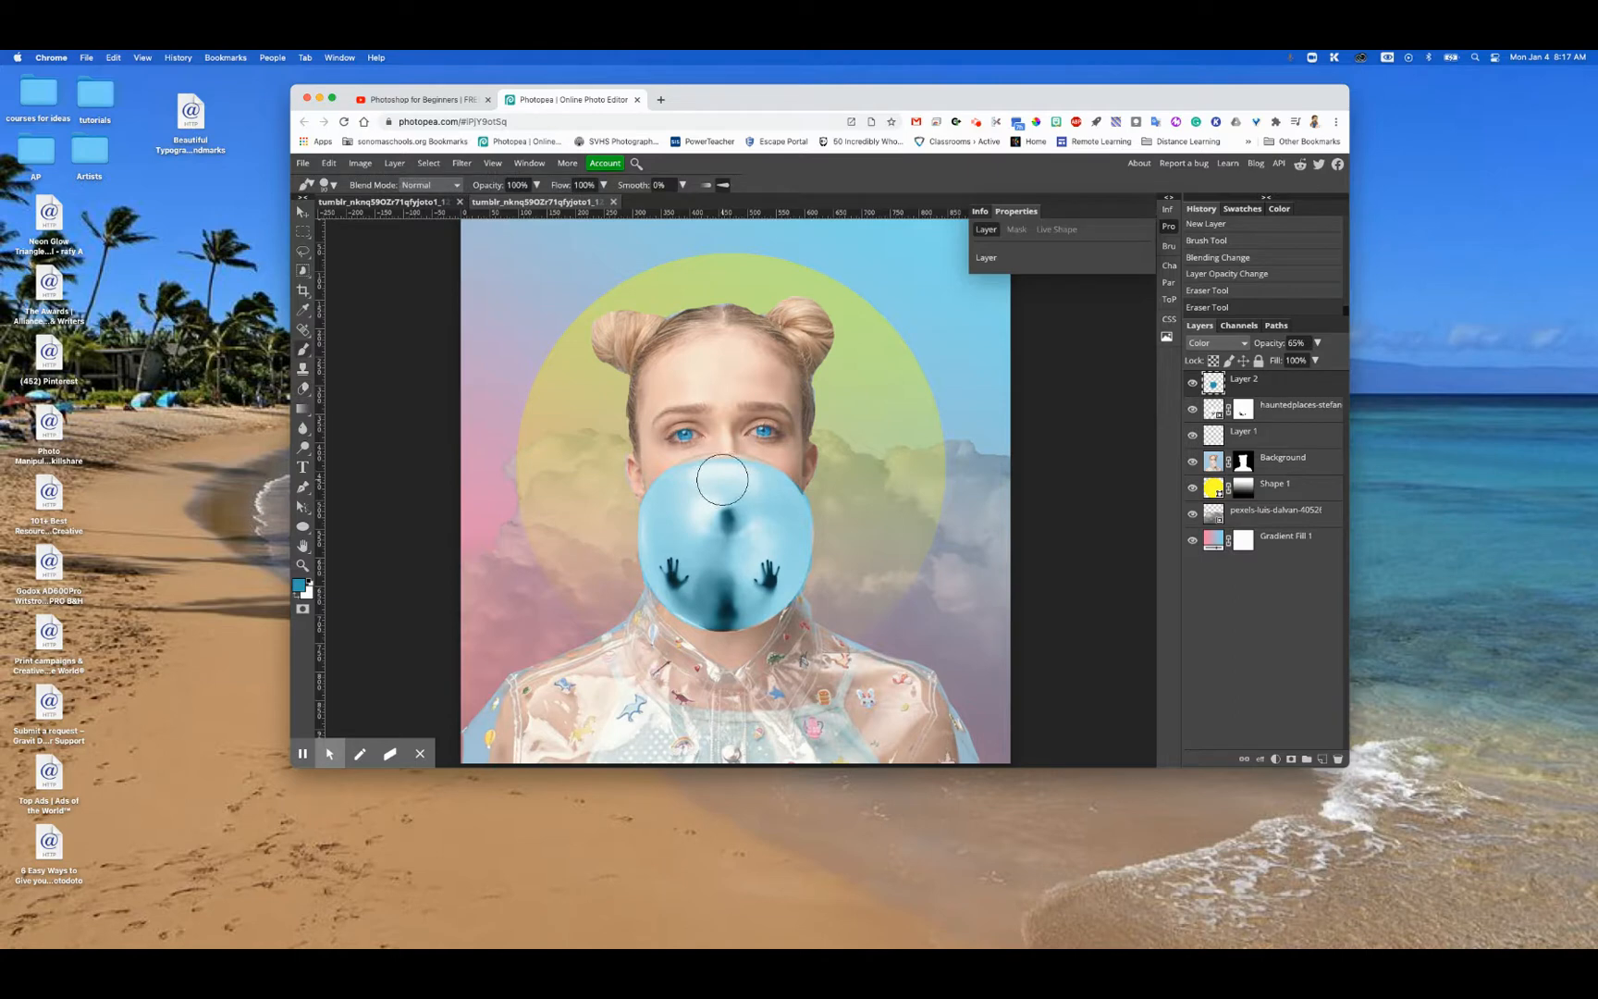
left_click_drag(707, 480, 742, 481)
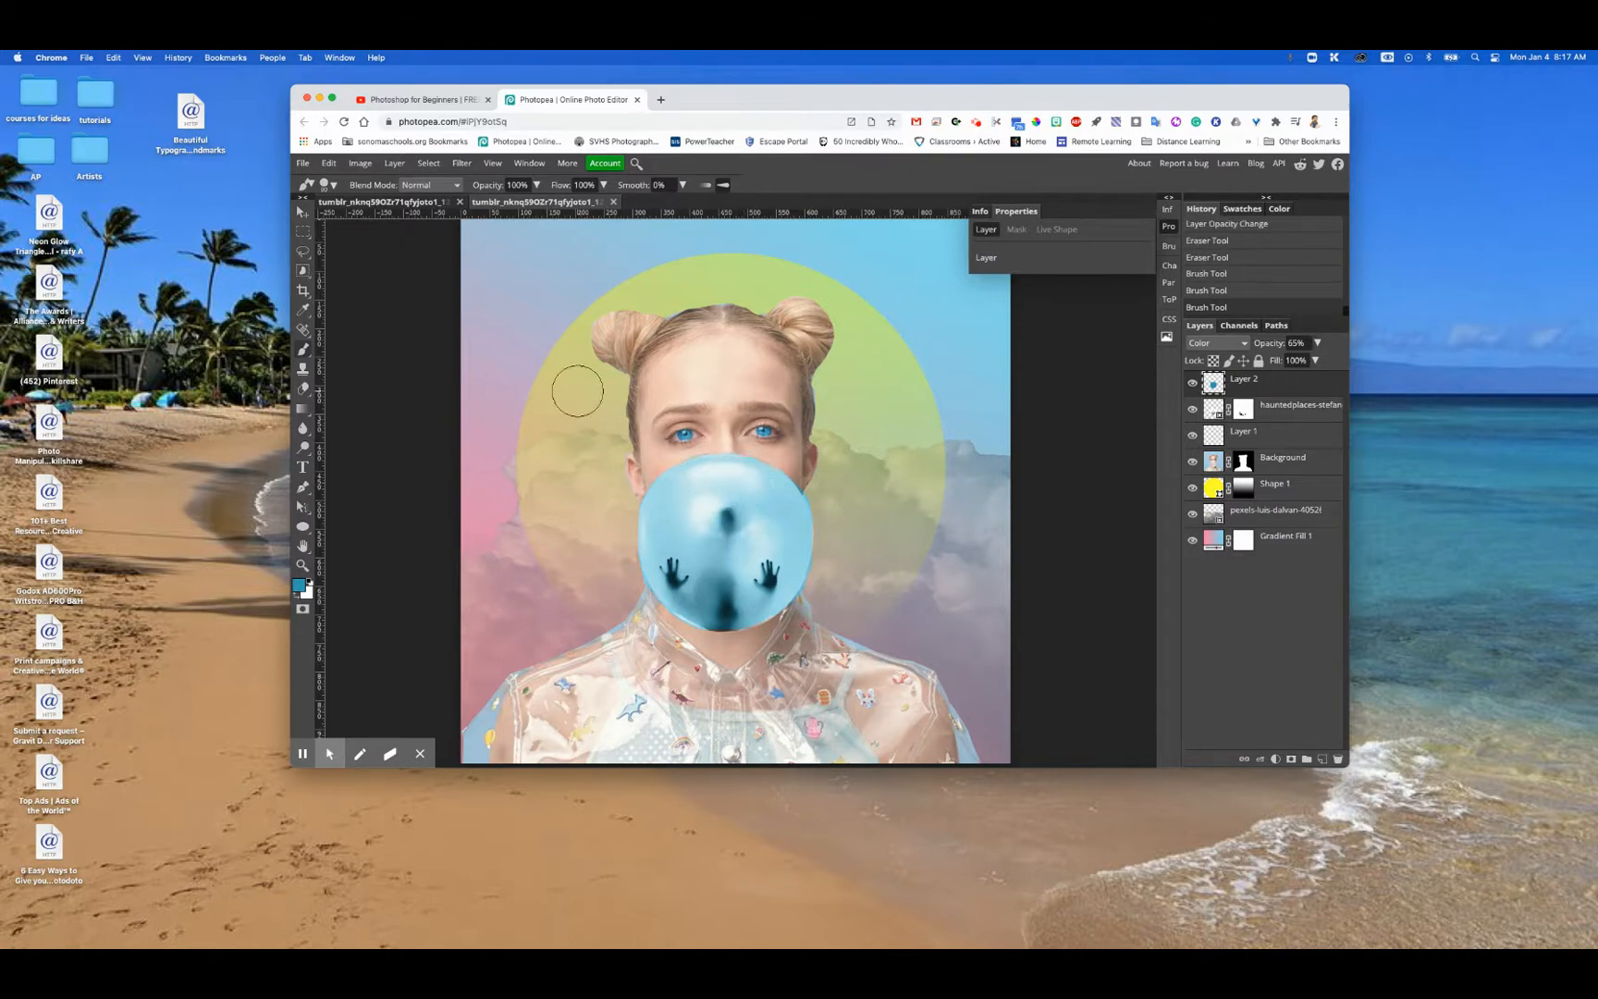
- Switch to the other open version of the composite to view it against the current one
left_click(375, 203)
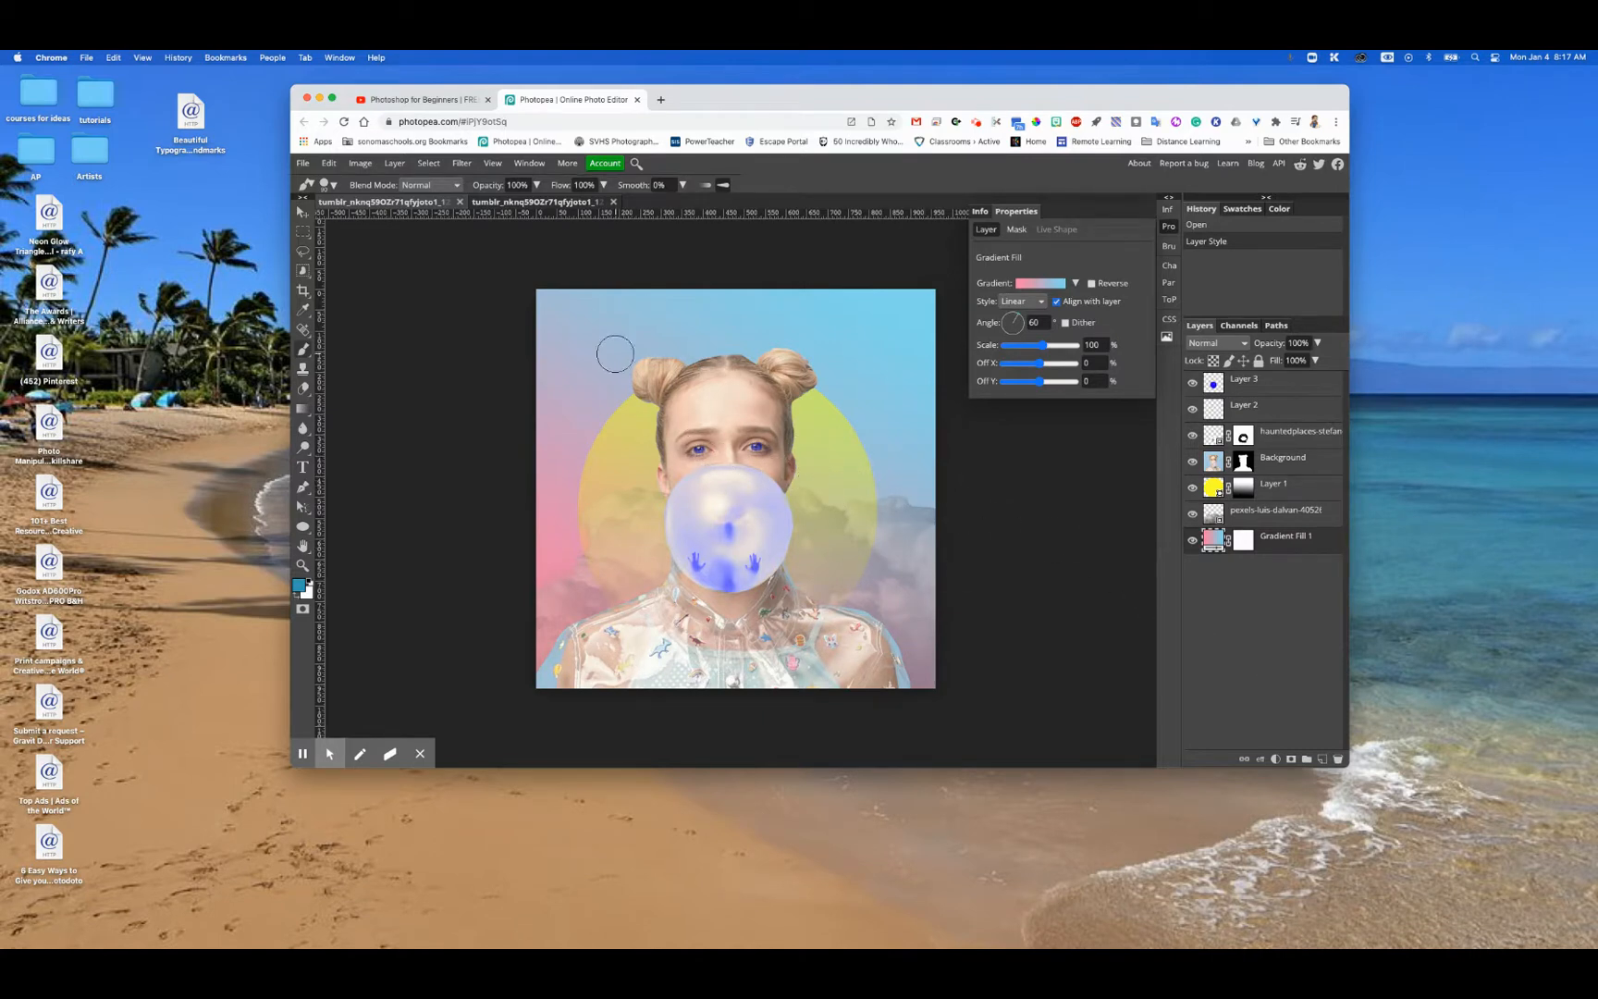
left_click(977, 123)
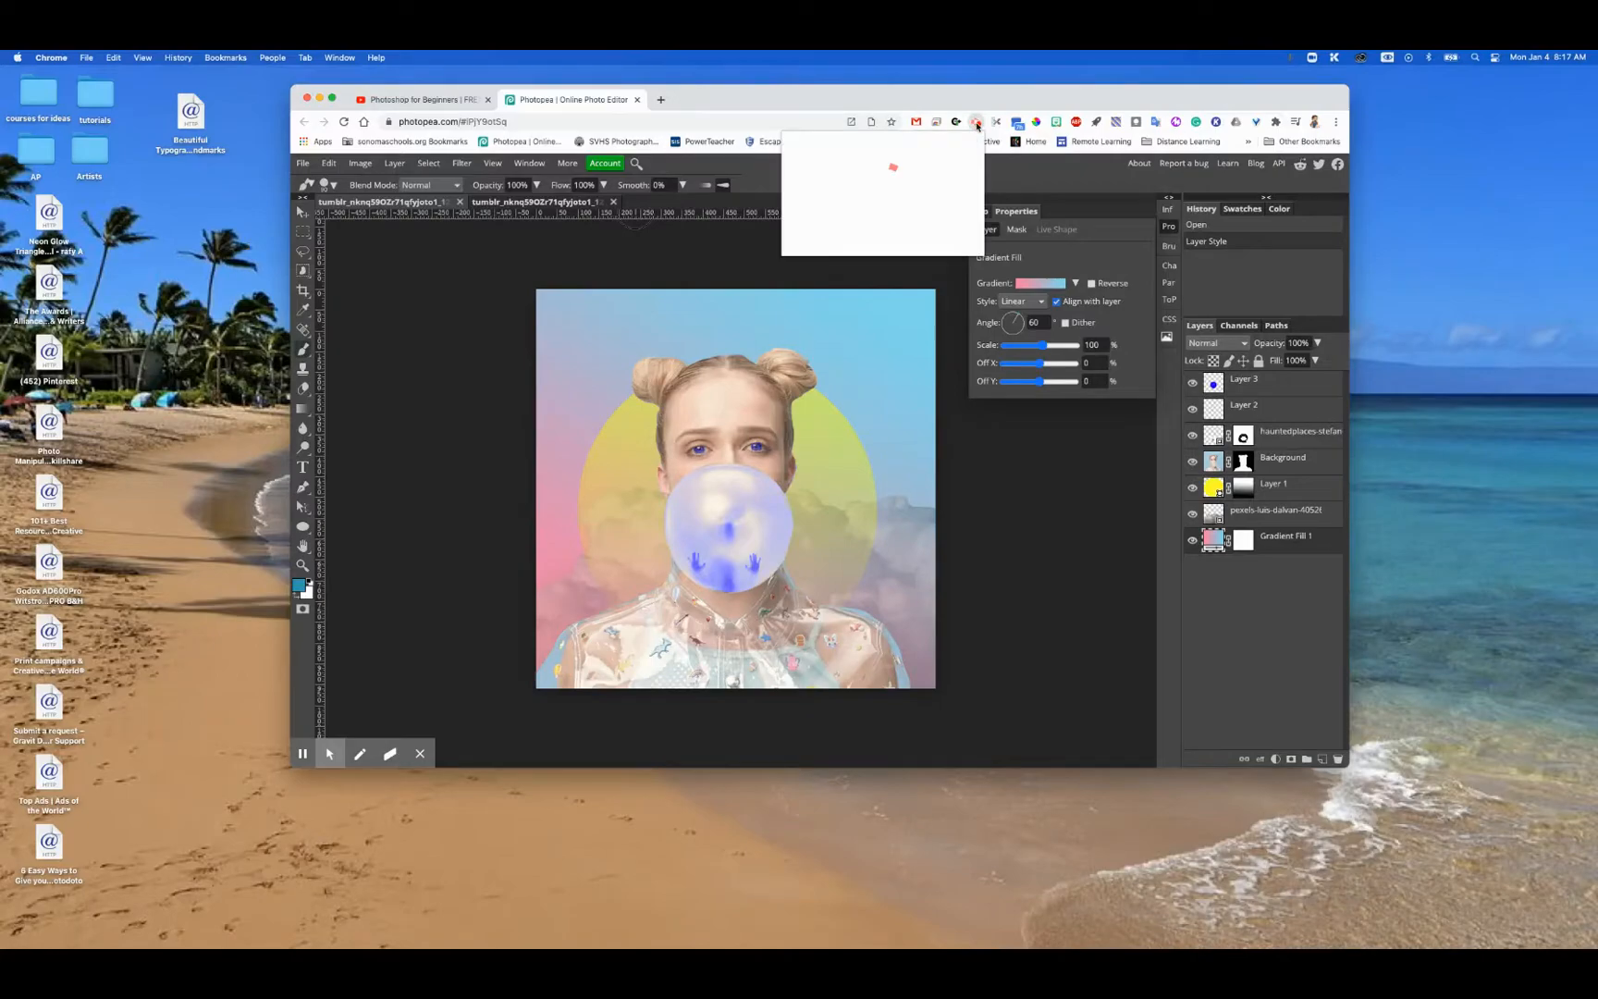